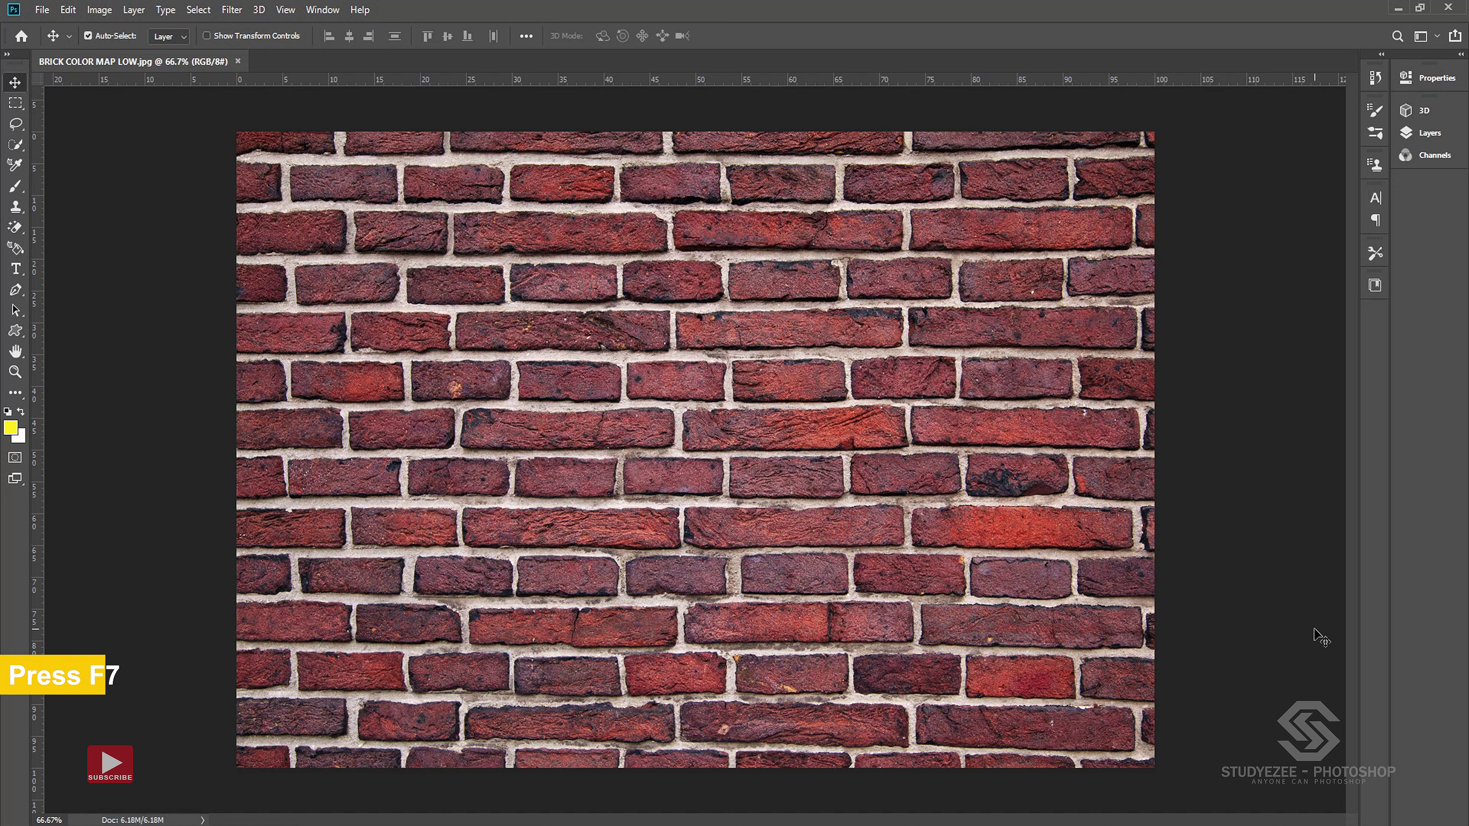
# Step: Show the Layers panel with the brick photo's single locked Background layer
pyautogui.press('F7')
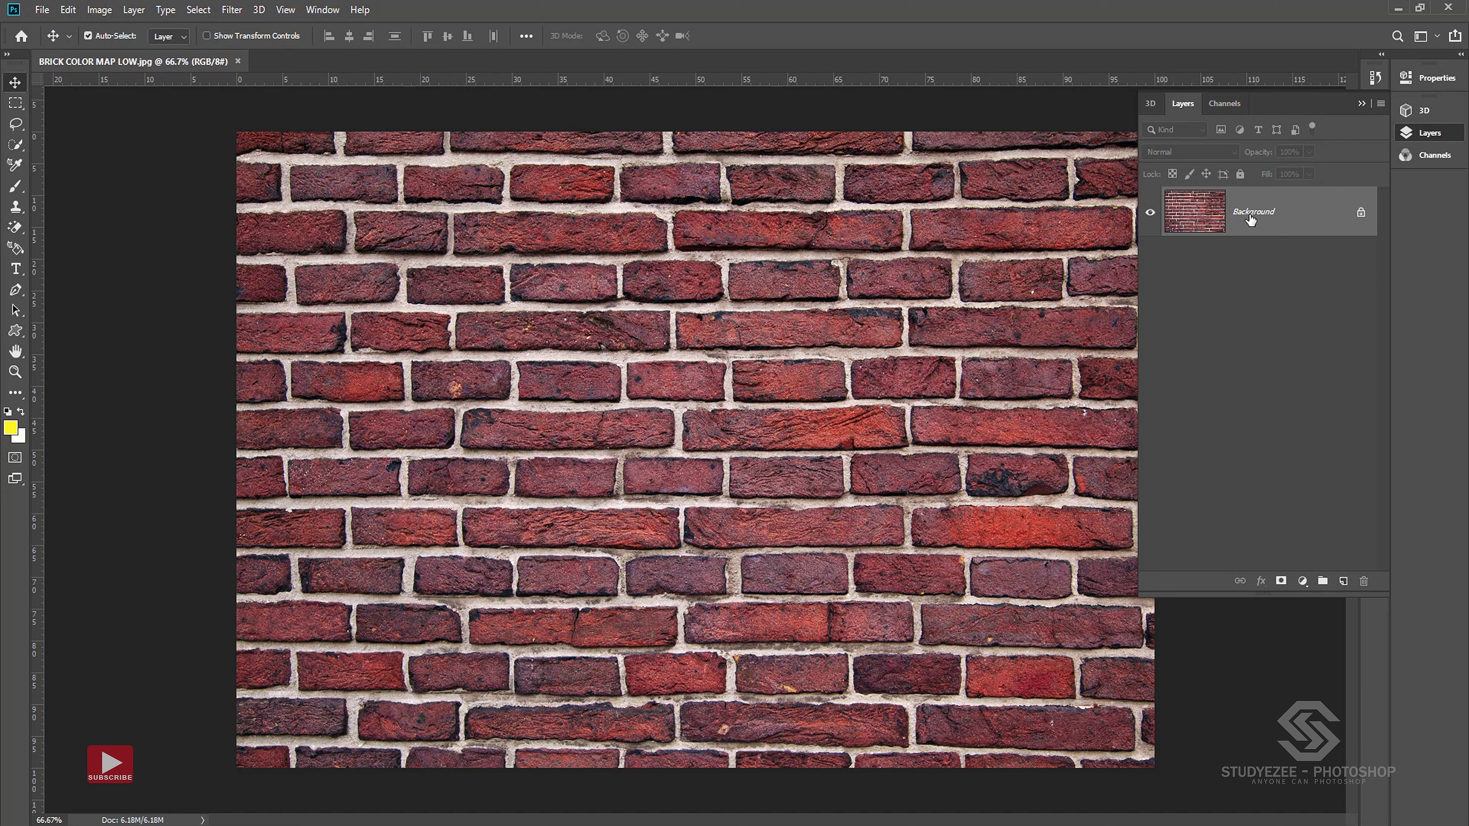
# Step: Convert the Background into an editable layer named COLOR MAP MASTER
pyautogui.doubleClick(1250, 215)
pyautogui.moveTo(698, 234)
pyautogui.mouseDown()
pyautogui.moveTo(729, 239)
pyautogui.moveTo(694, 220)
pyautogui.mouseUp()
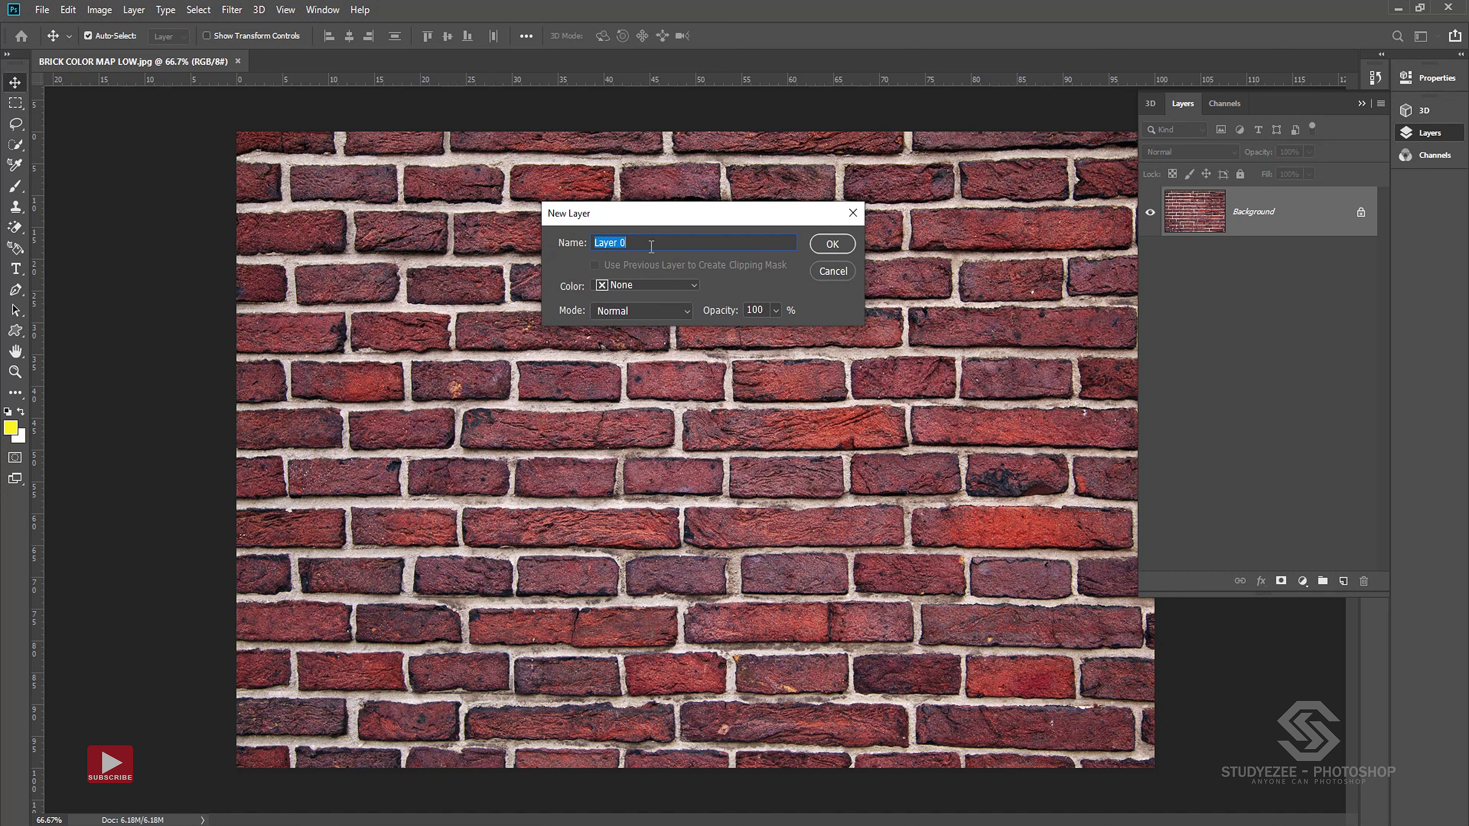
pyautogui.write('COLOR MAP MASTER')
pyautogui.click(832, 245)
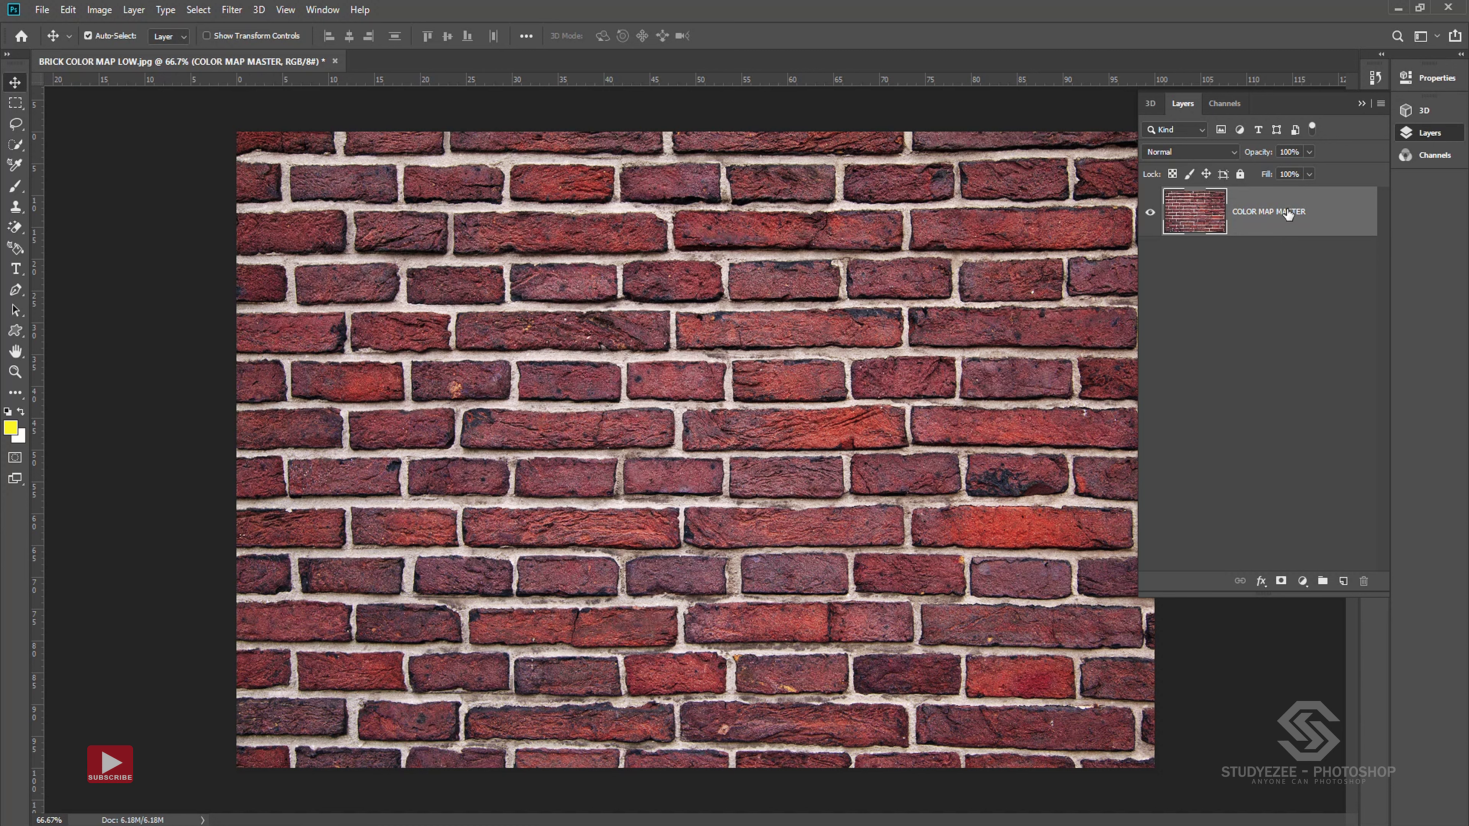
# Step: Duplicate COLOR MAP MASTER and rename the copy BUMP MAP
pyautogui.moveTo(1288, 214); pyautogui.dragTo(1343, 582)
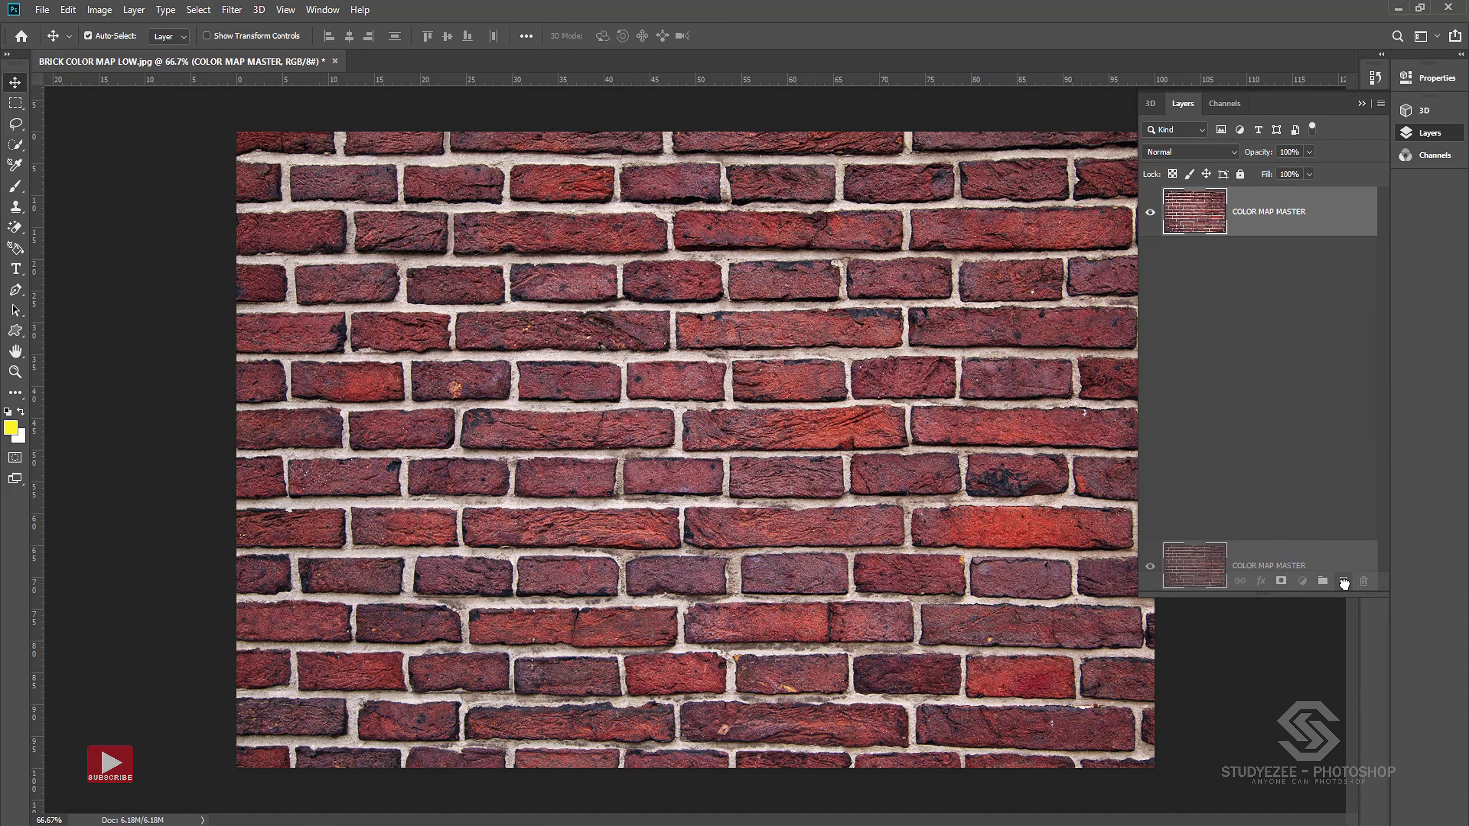
pyautogui.moveTo(1343, 583); pyautogui.dragTo(1343, 583)
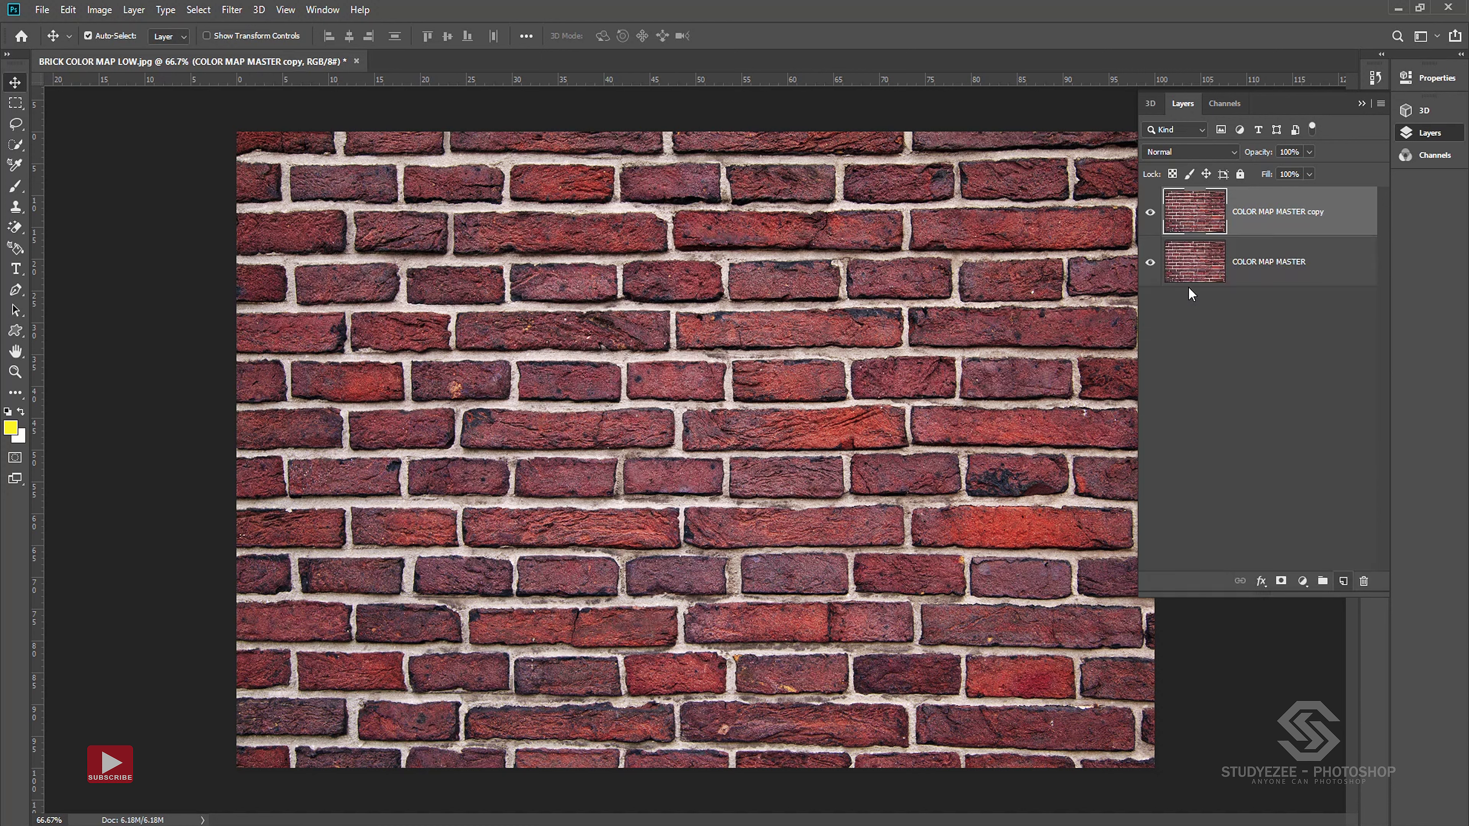
pyautogui.doubleClick(1247, 214)
pyautogui.write('BUMP MAP')
pyautogui.press('Return')
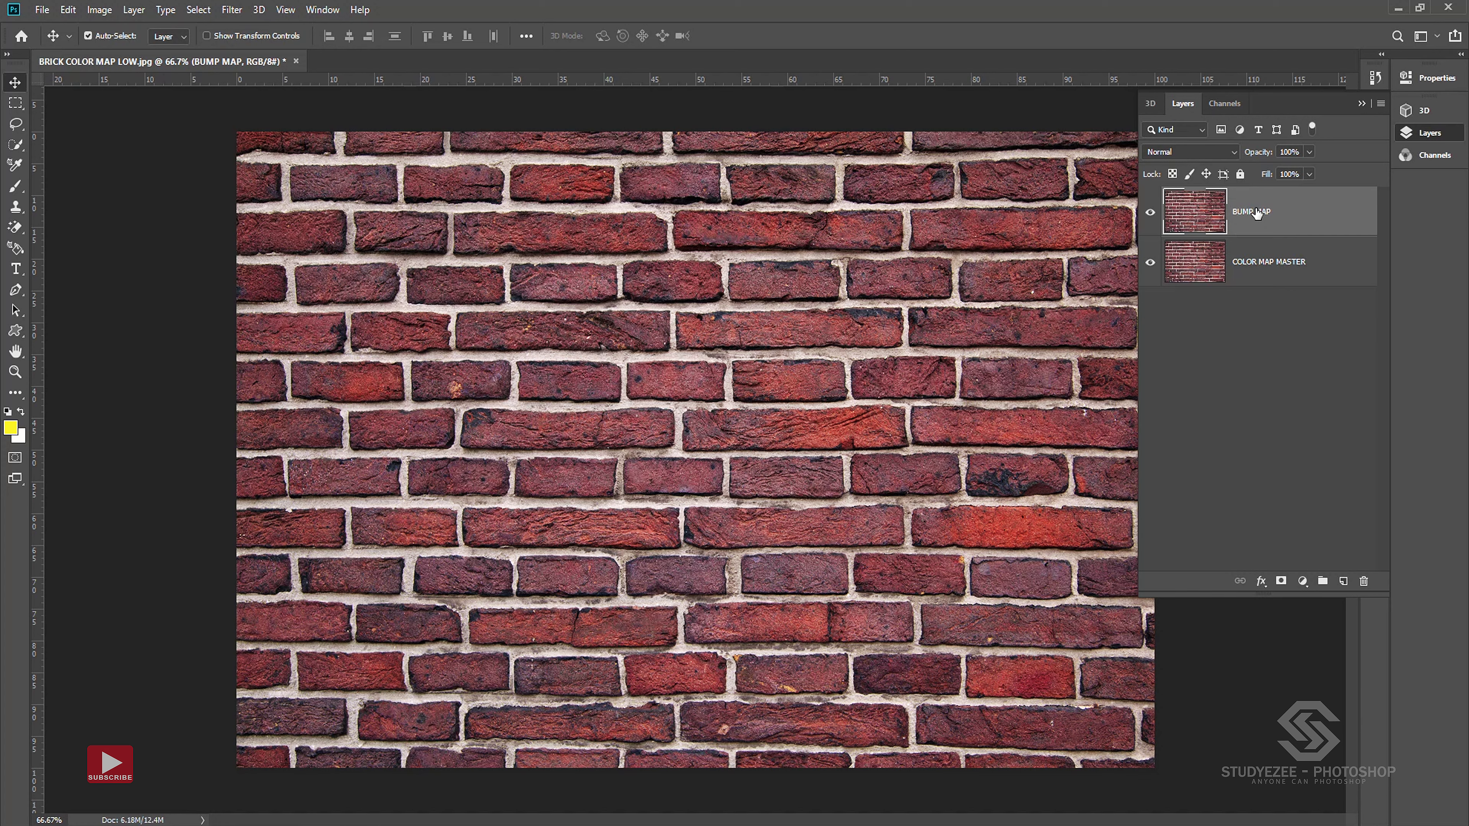
# Step: Generate a 3D bump map on the BUMP MAP layer with Blur 2 and Detail Scale 90%
pyautogui.click(231, 10)
pyautogui.moveTo(316, 174)
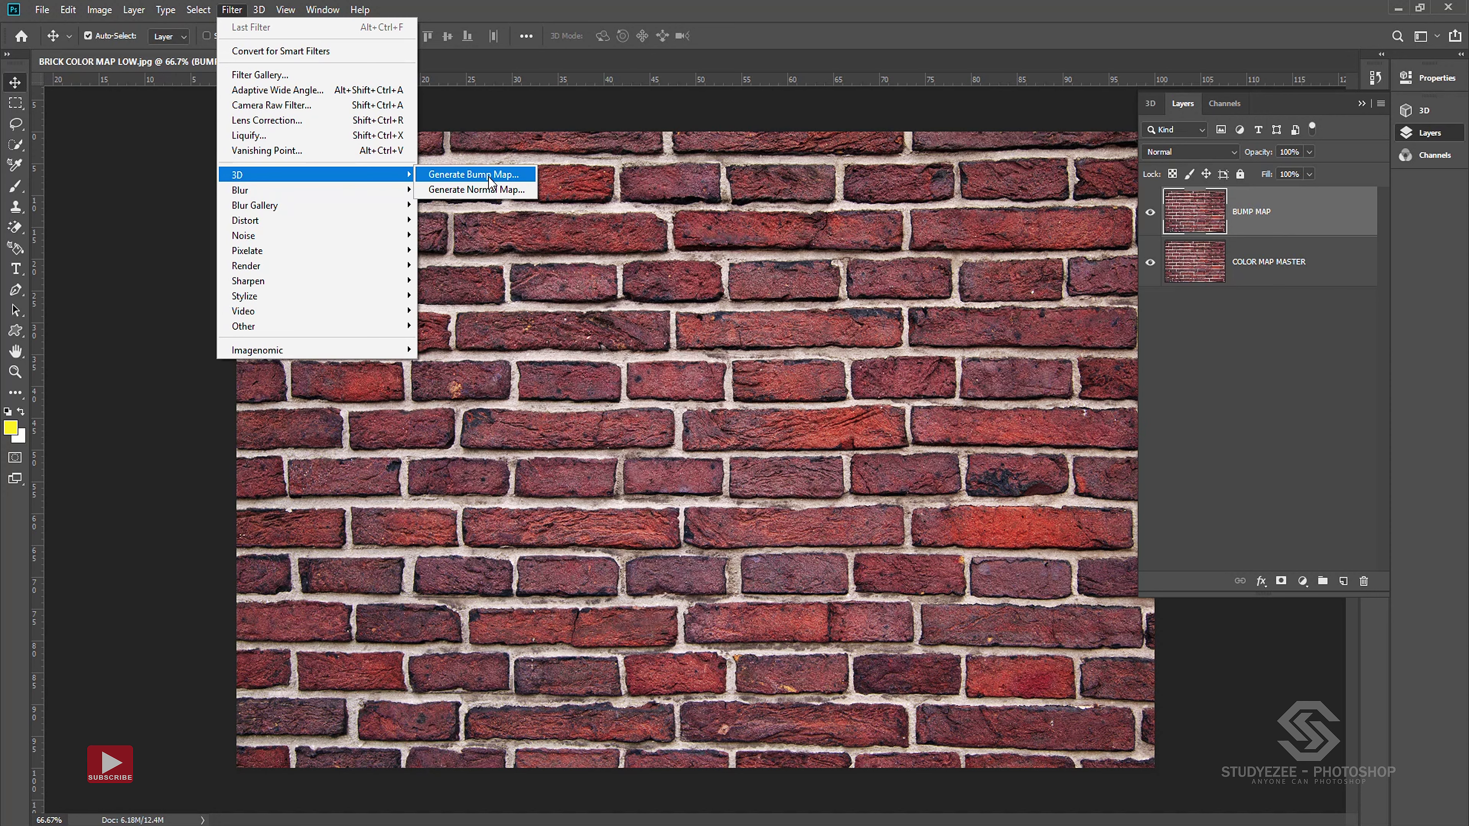
pyautogui.click(490, 181)
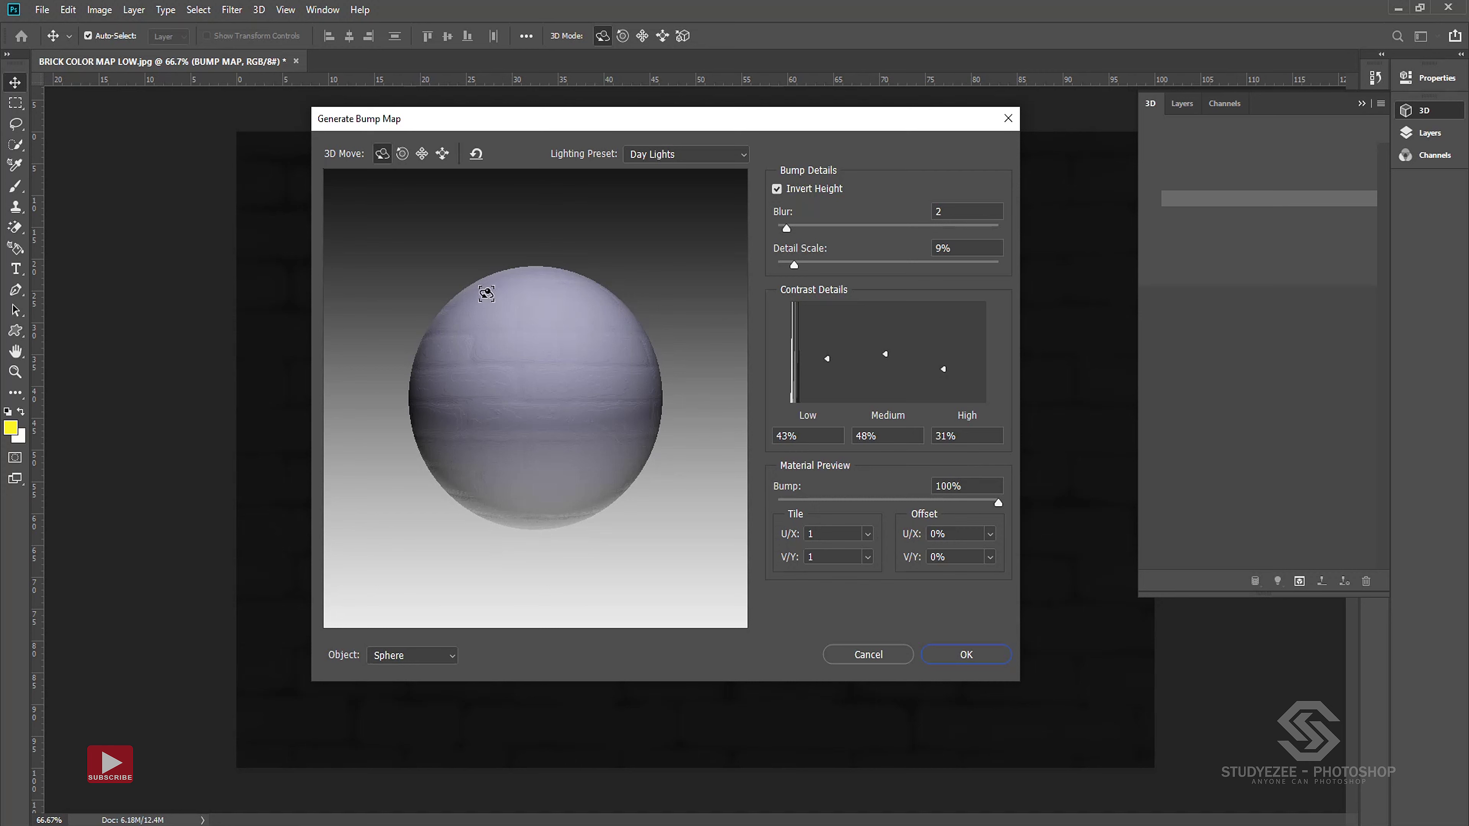
pyautogui.moveTo(551, 322)
pyautogui.mouseDown()
pyautogui.moveTo(573, 385)
pyautogui.moveTo(496, 290)
pyautogui.moveTo(508, 426)
pyautogui.moveTo(564, 433)
pyautogui.moveTo(544, 325)
pyautogui.moveTo(668, 388)
pyautogui.moveTo(606, 443)
pyautogui.mouseUp()
pyautogui.click(381, 660)
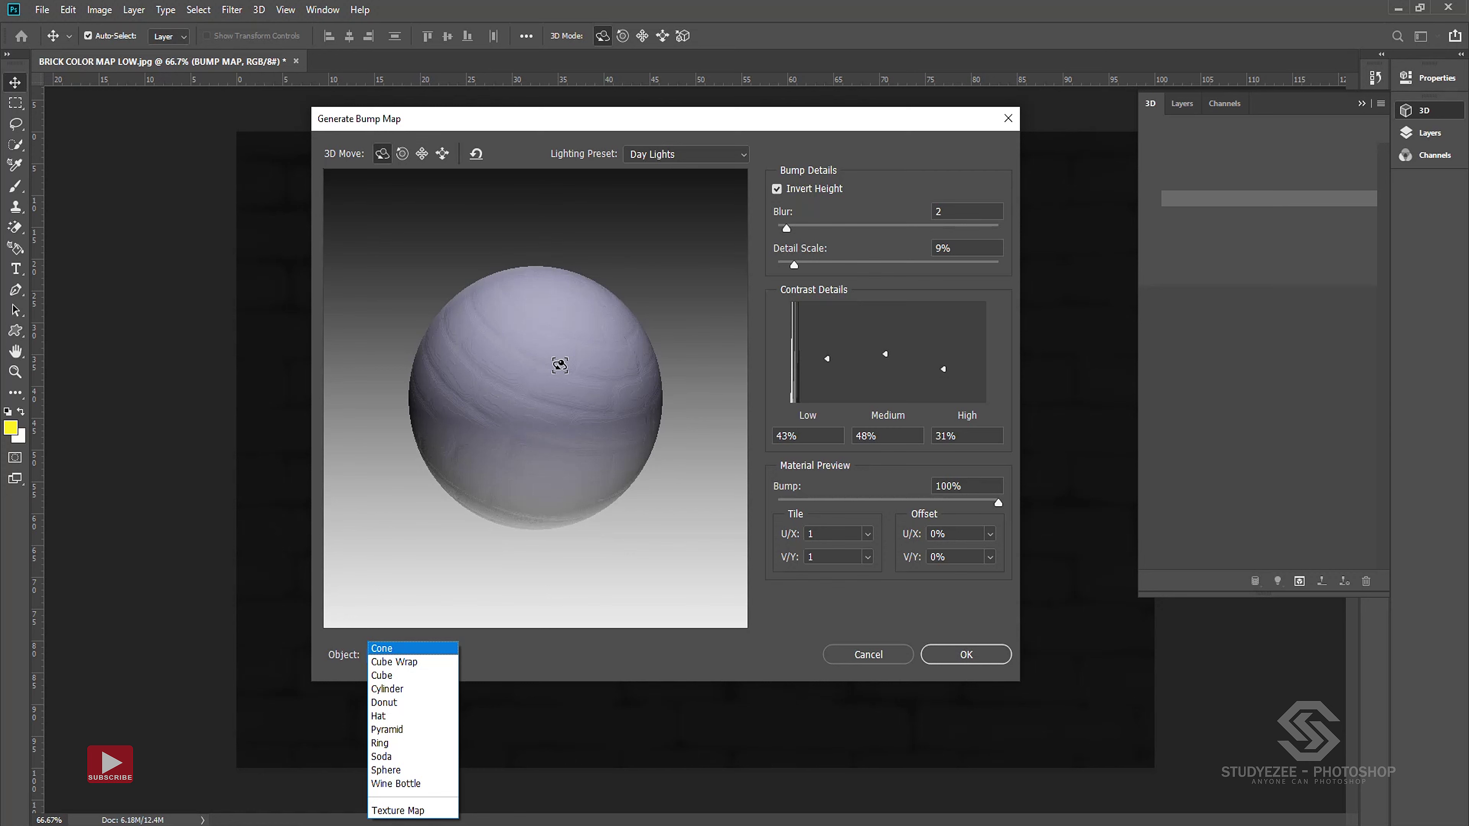
pyautogui.click(564, 659)
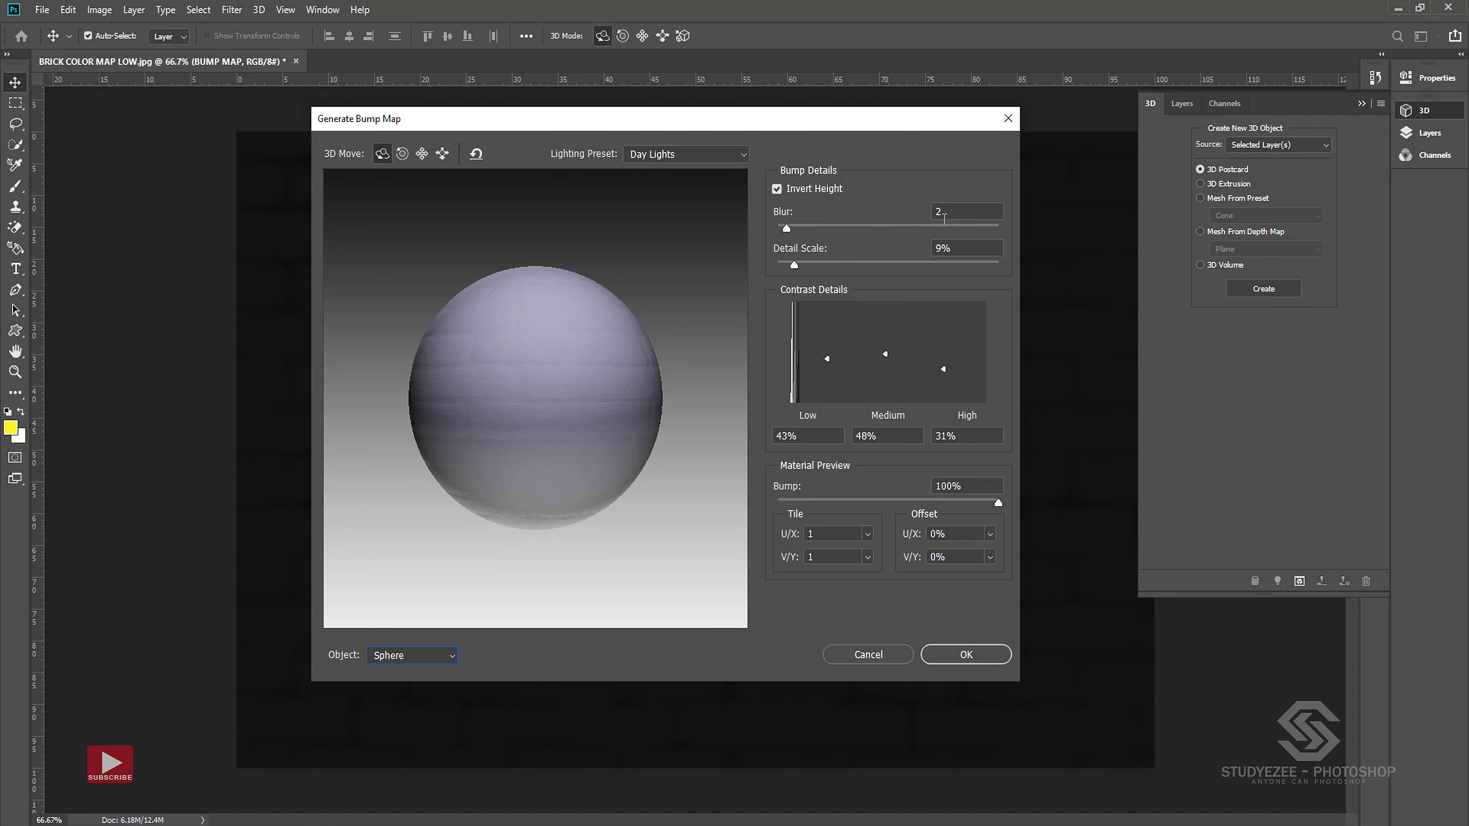
pyautogui.click(965, 254)
pyautogui.write('90')
pyautogui.click(981, 212)
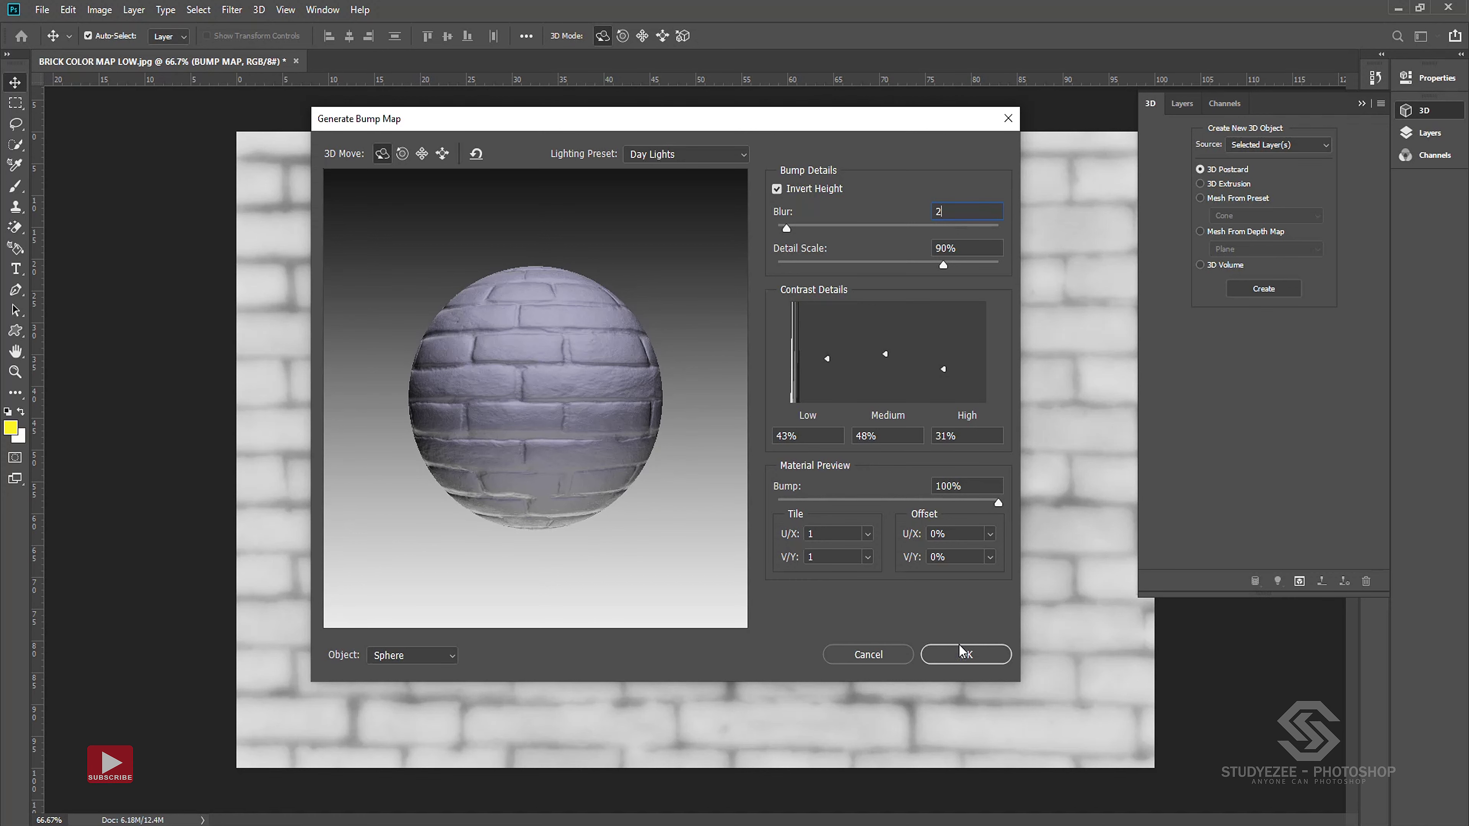
pyautogui.click(961, 657)
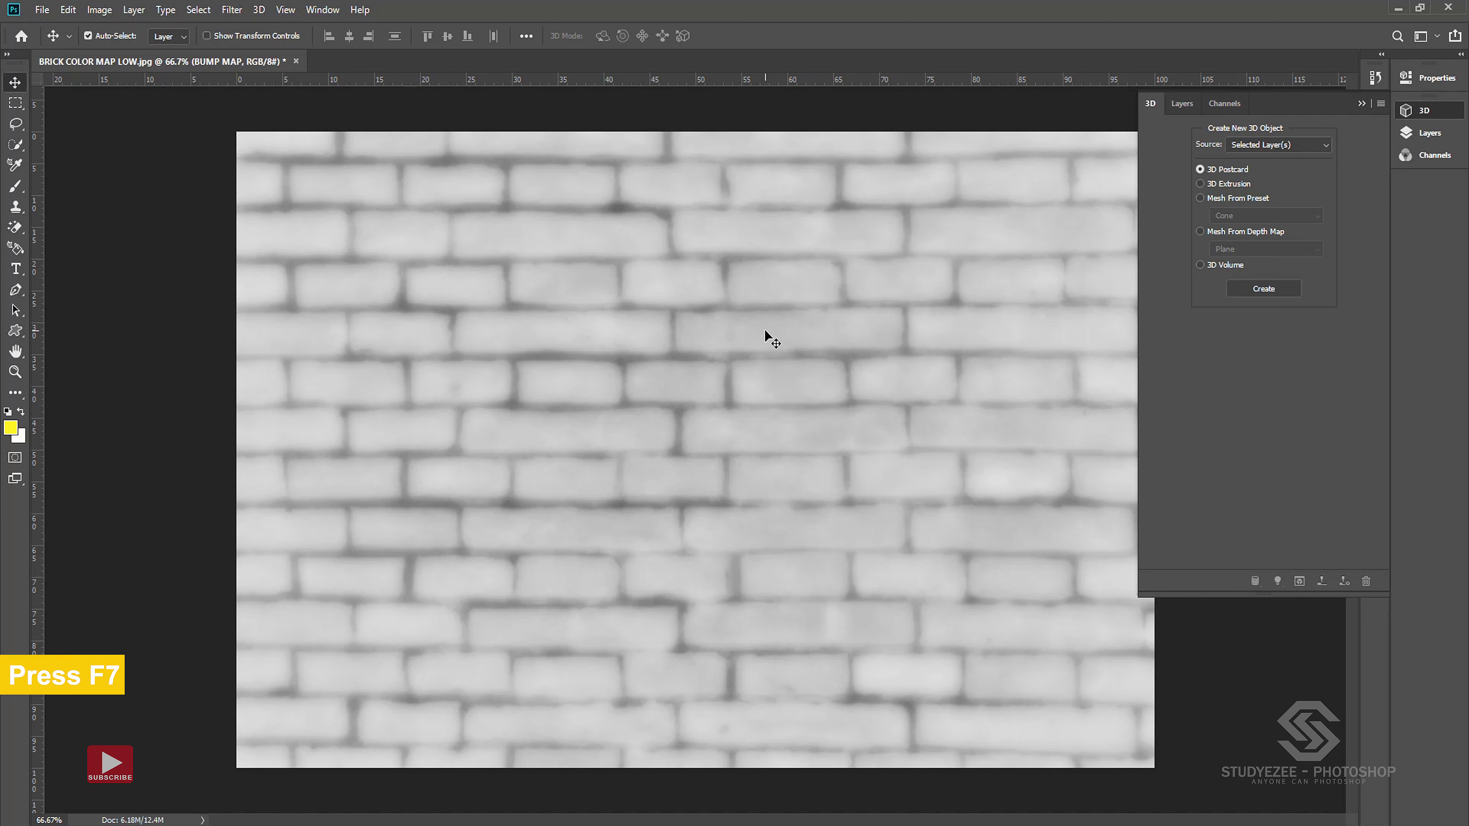
# Step: Apply Levels of 87 / 0.67 / 220 to the bump map
pyautogui.press('F7')
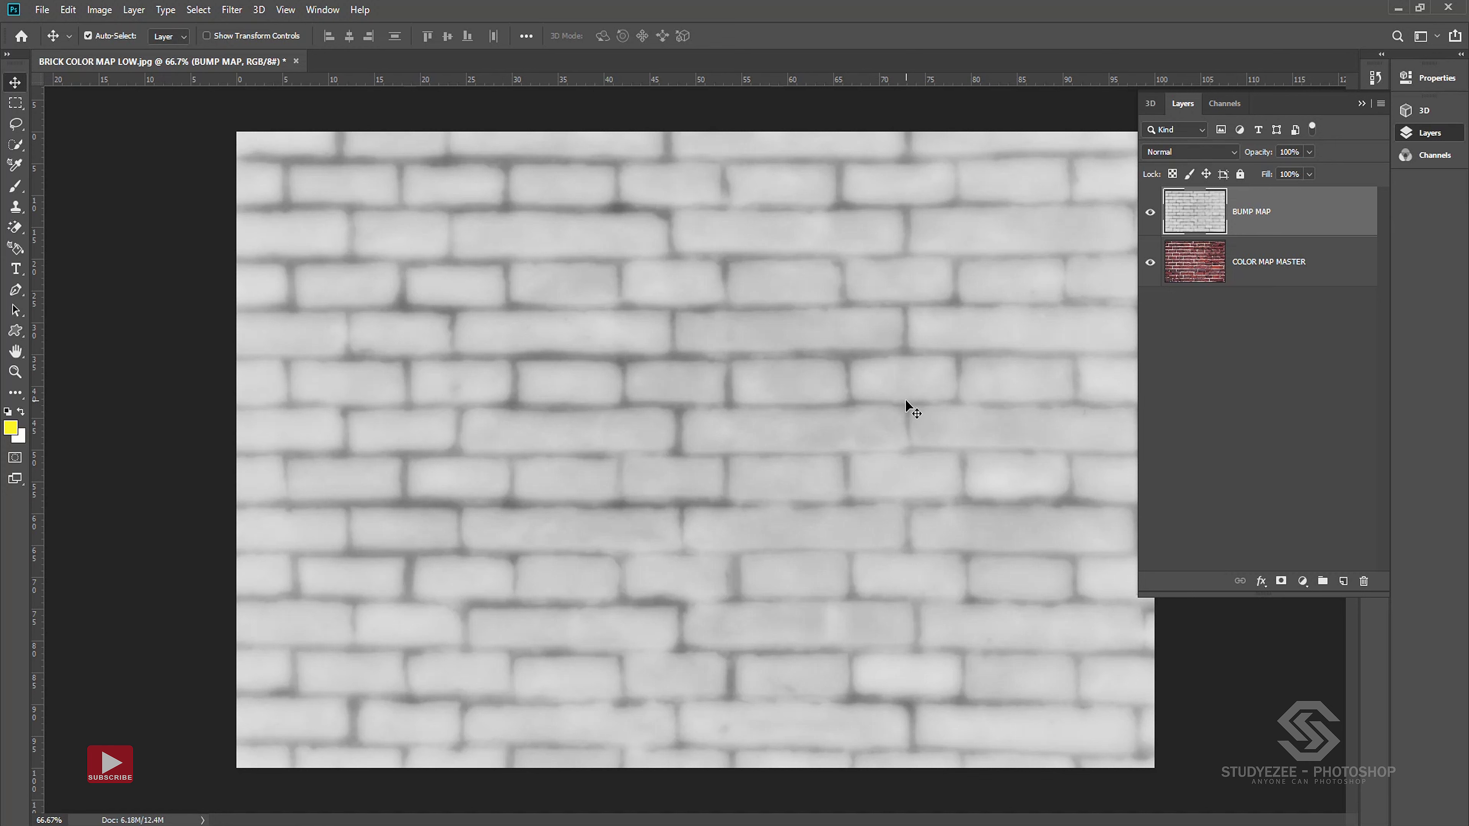
pyautogui.hotkey('ctrl', 'l')
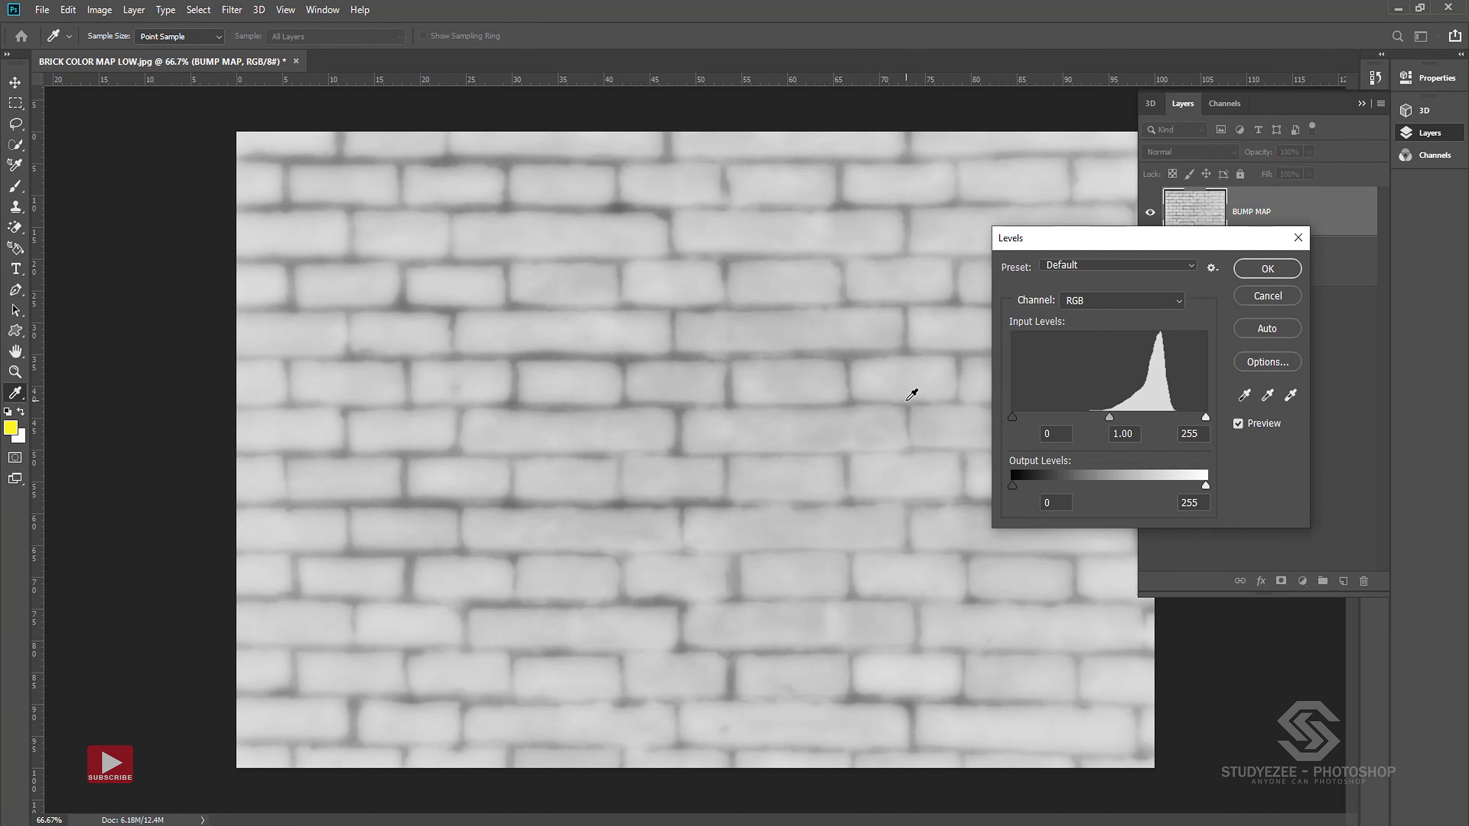
pyautogui.moveTo(1097, 244); pyautogui.dragTo(677, 195)
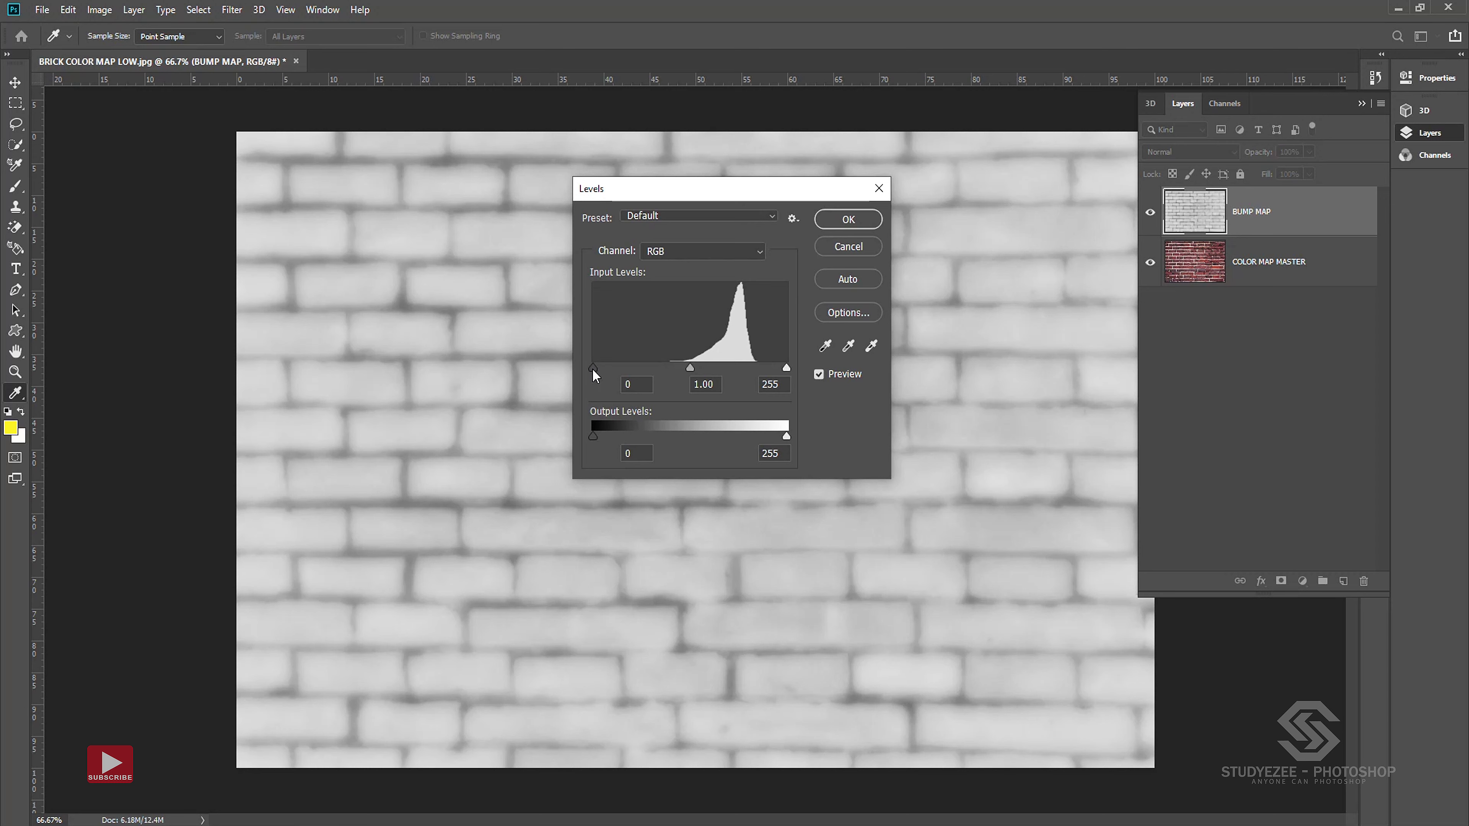
pyautogui.moveTo(593, 369); pyautogui.dragTo(641, 367)
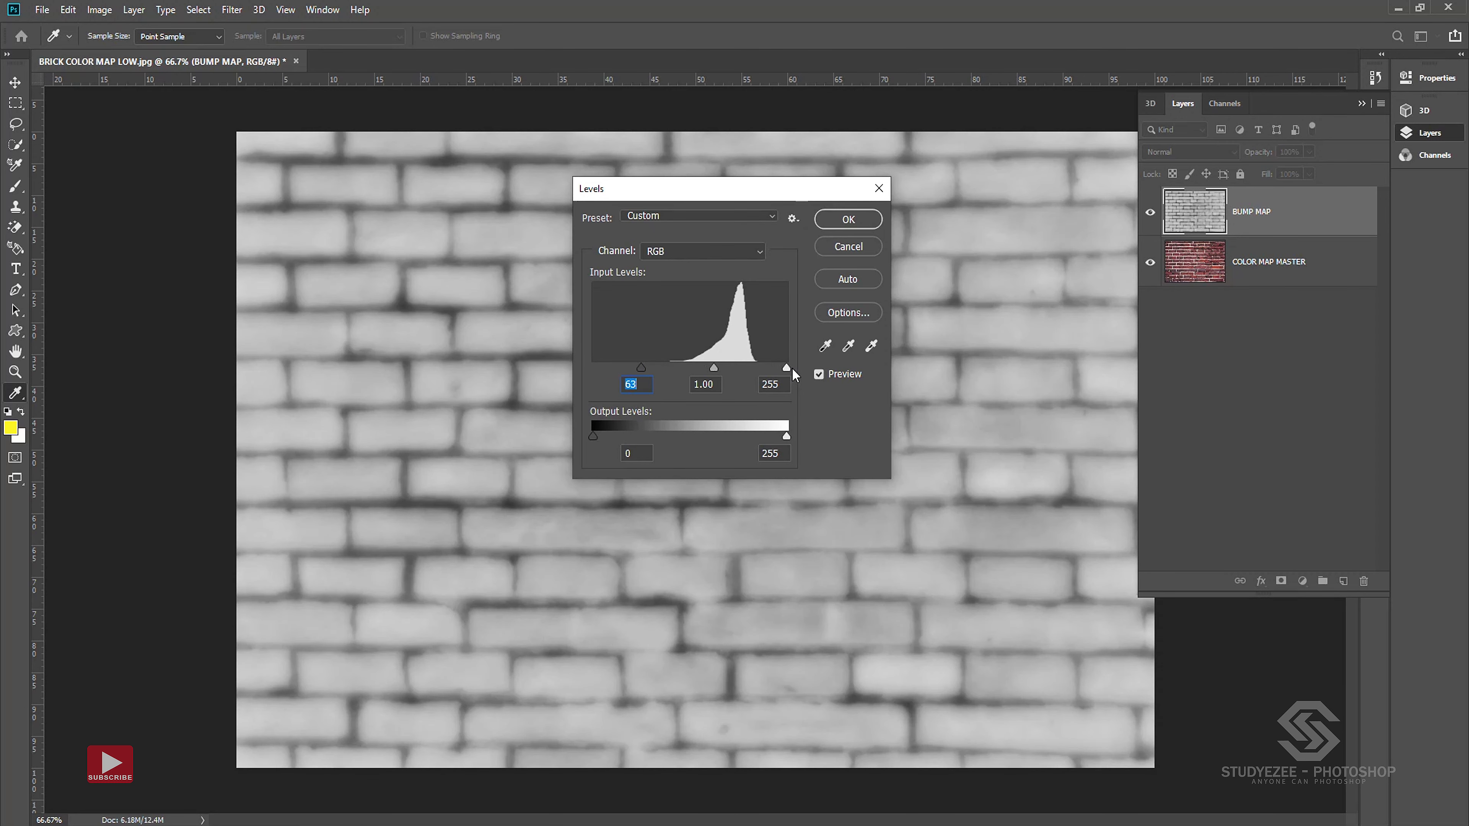
pyautogui.moveTo(786, 367); pyautogui.dragTo(715, 370)
pyautogui.moveTo(747, 192); pyautogui.dragTo(840, 257)
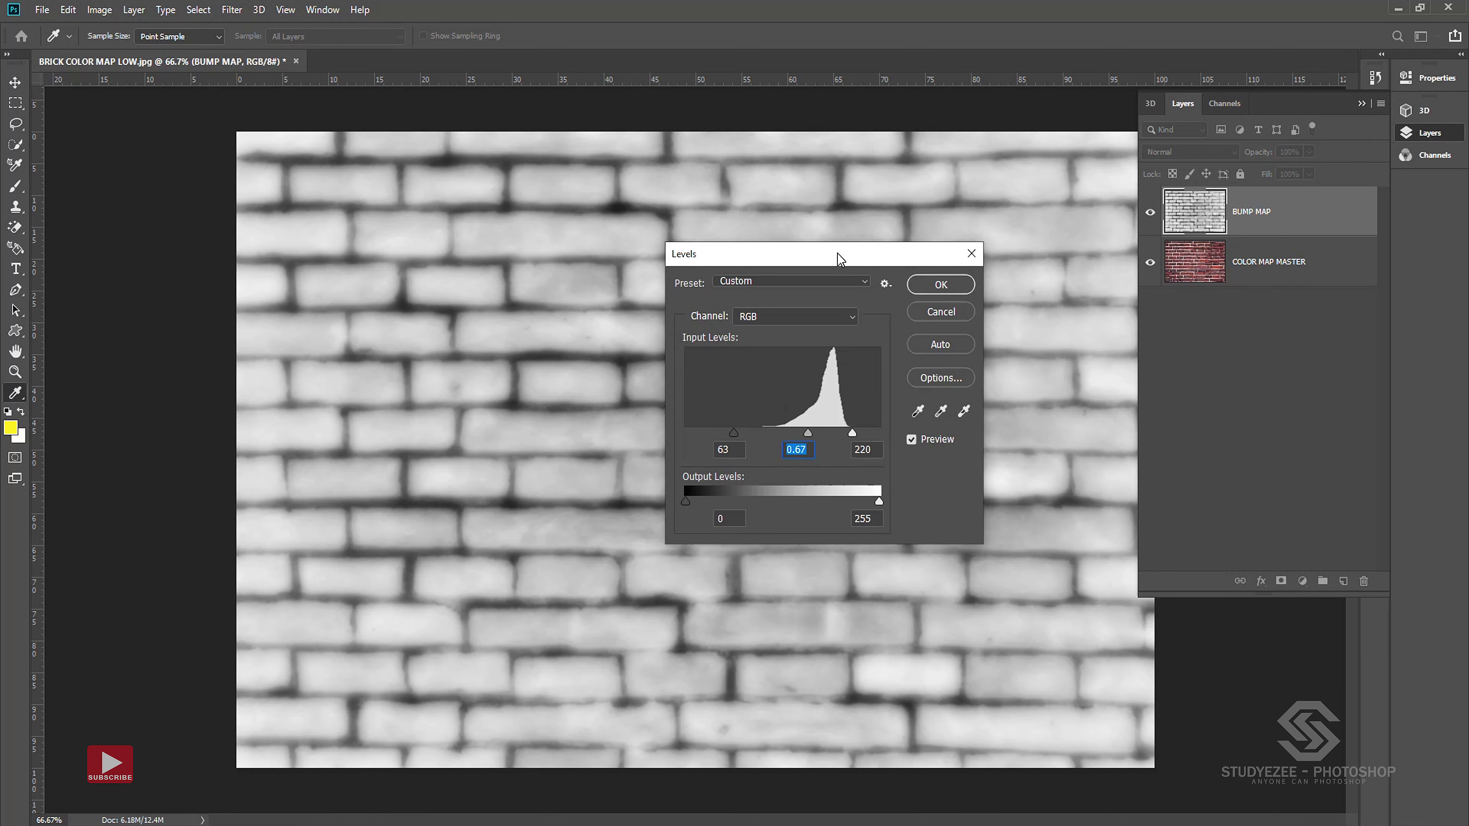
pyautogui.moveTo(733, 432); pyautogui.dragTo(750, 433)
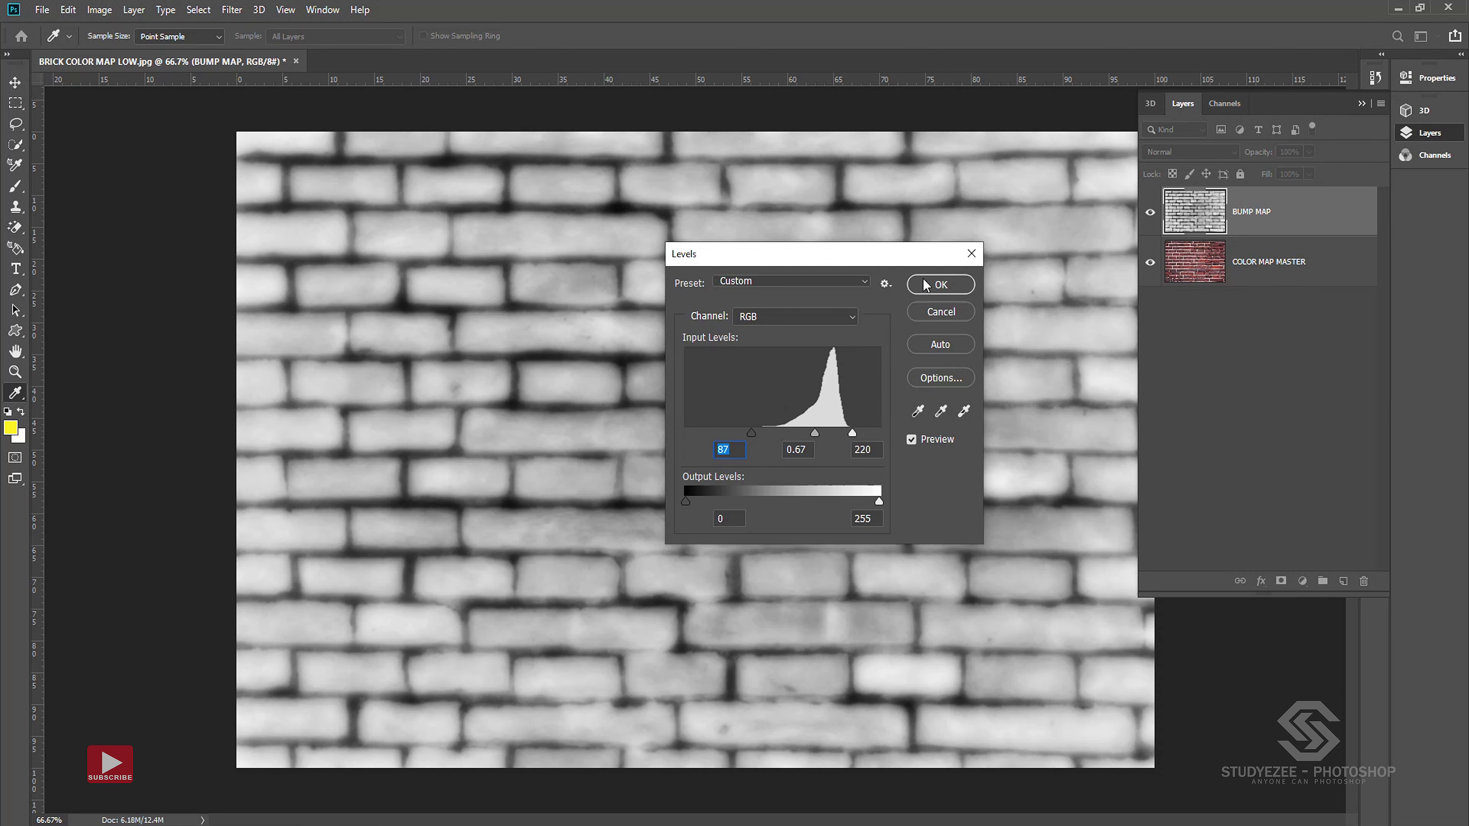
pyautogui.click(928, 286)
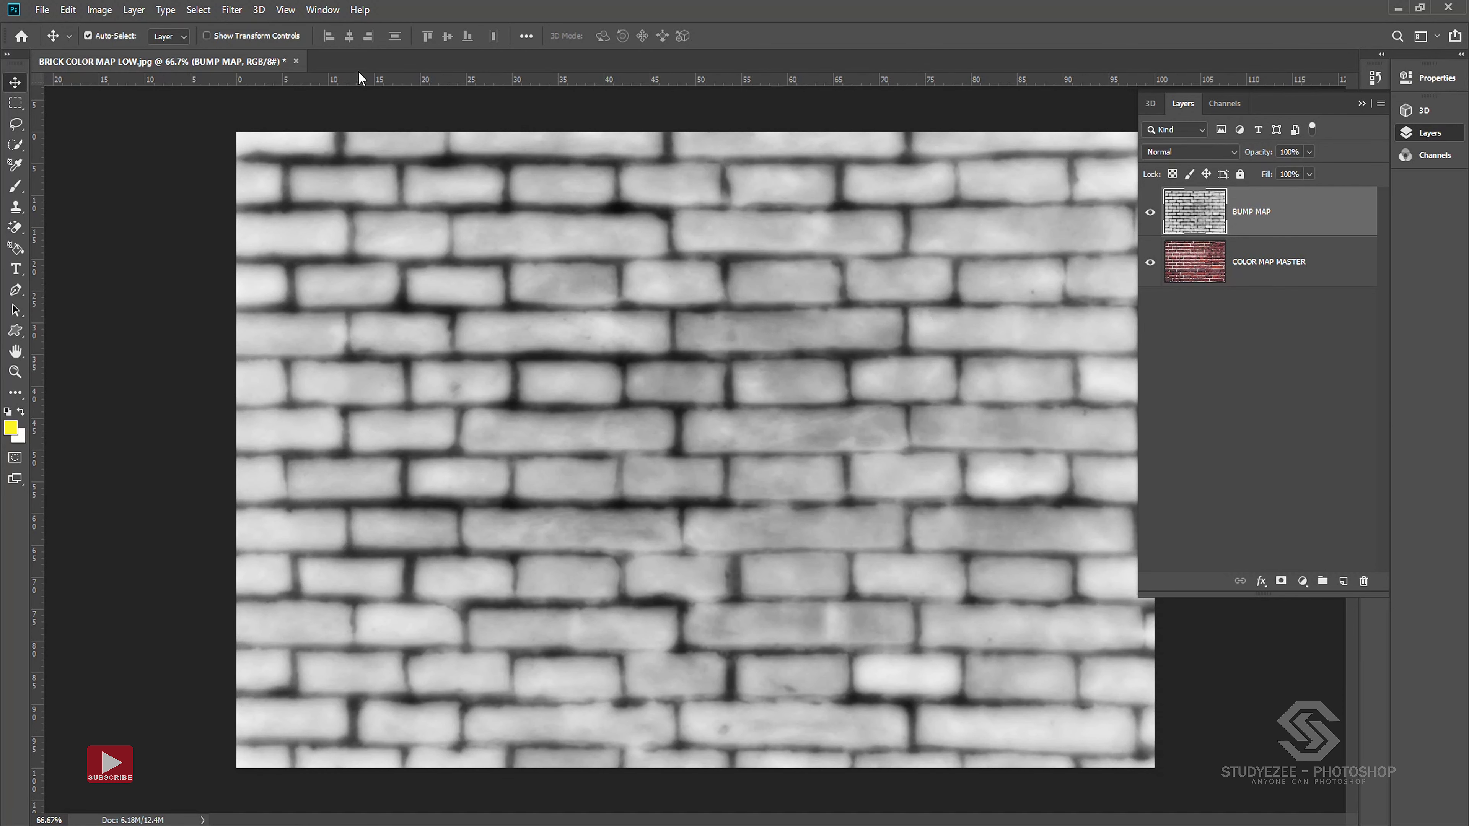
# Step: Soften the bump map with a 0.5-pixel Gaussian Blur
pyautogui.click(233, 10)
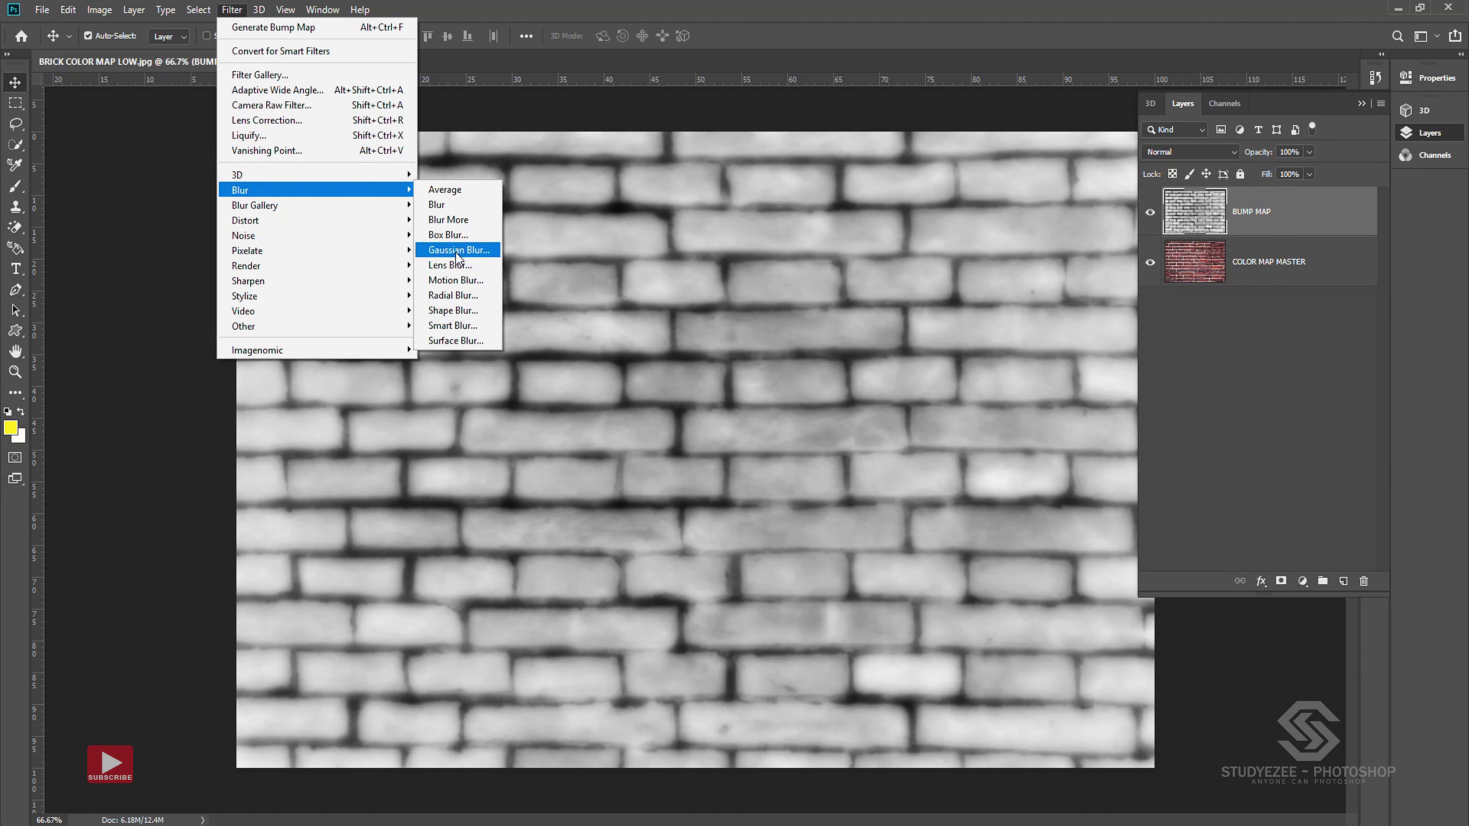
pyautogui.moveTo(316, 189)
pyautogui.click(460, 250)
pyautogui.write('.5')
pyautogui.press('Tab')
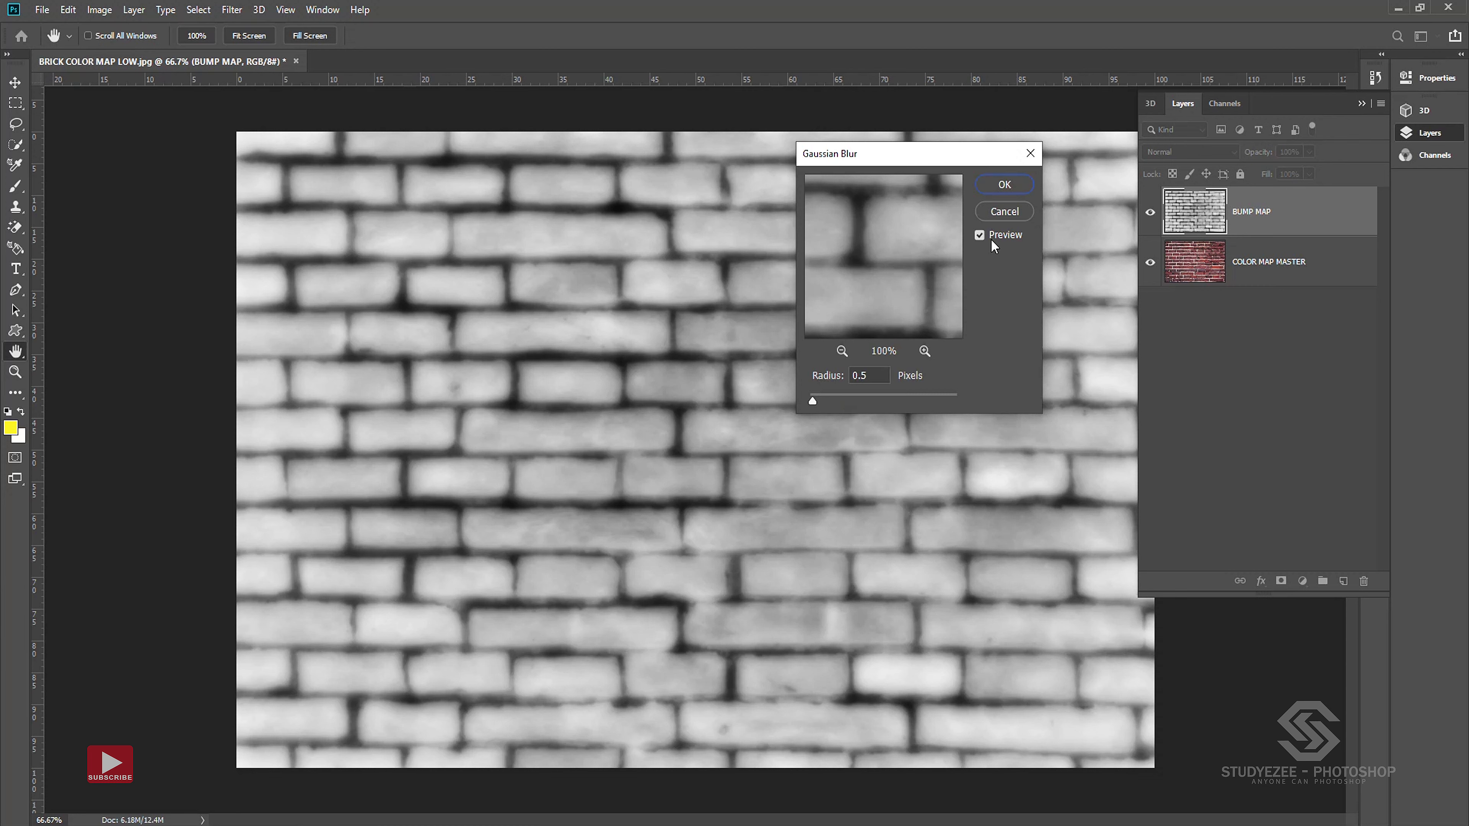
pyautogui.click(1006, 185)
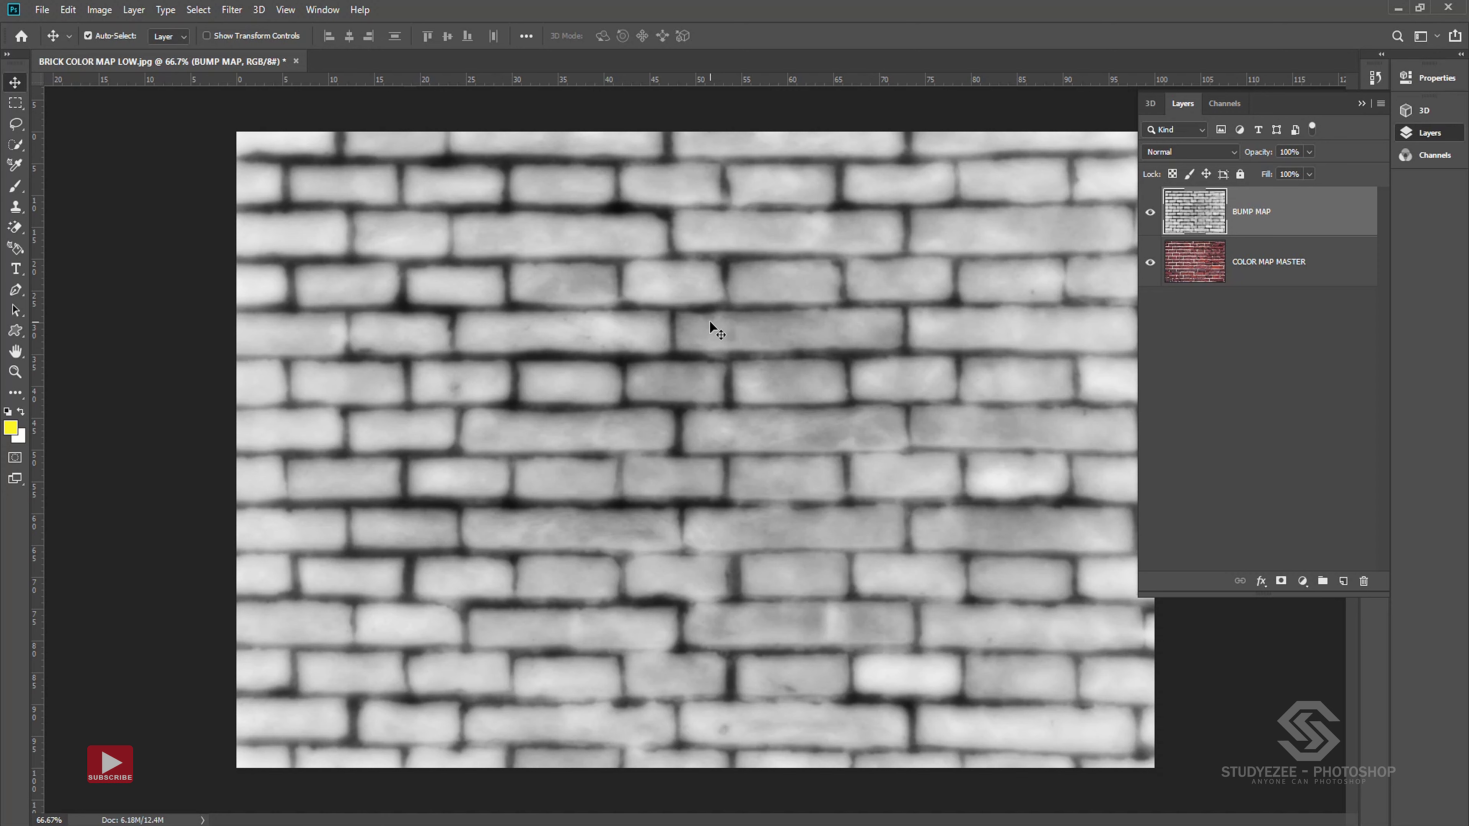
# Step: Save a JPEG copy named BUMP MAP at Maximum quality 12
pyautogui.hotkey('ctrl', 'alt', 's')
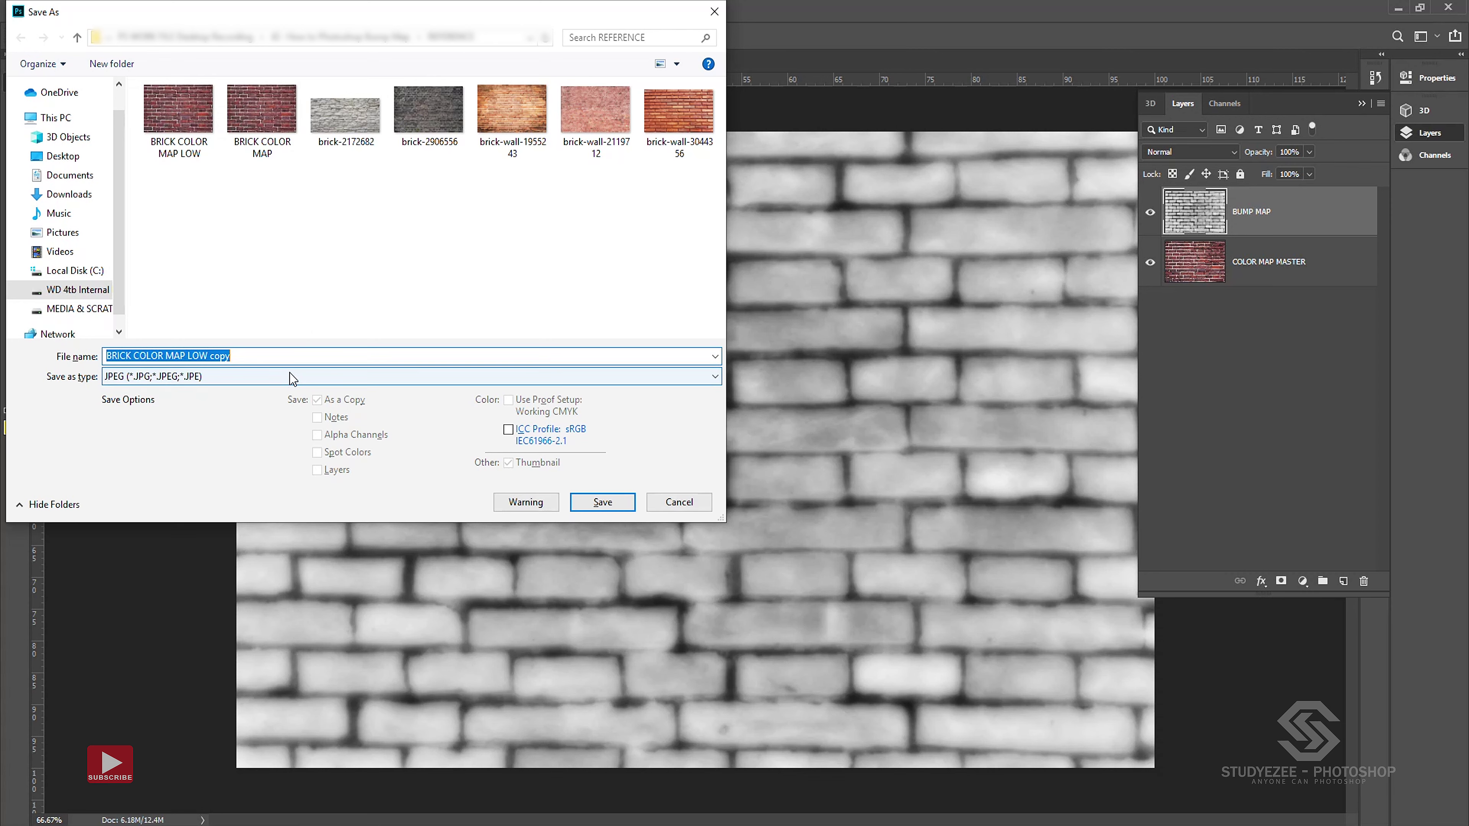
pyautogui.write('BUMP MAP')
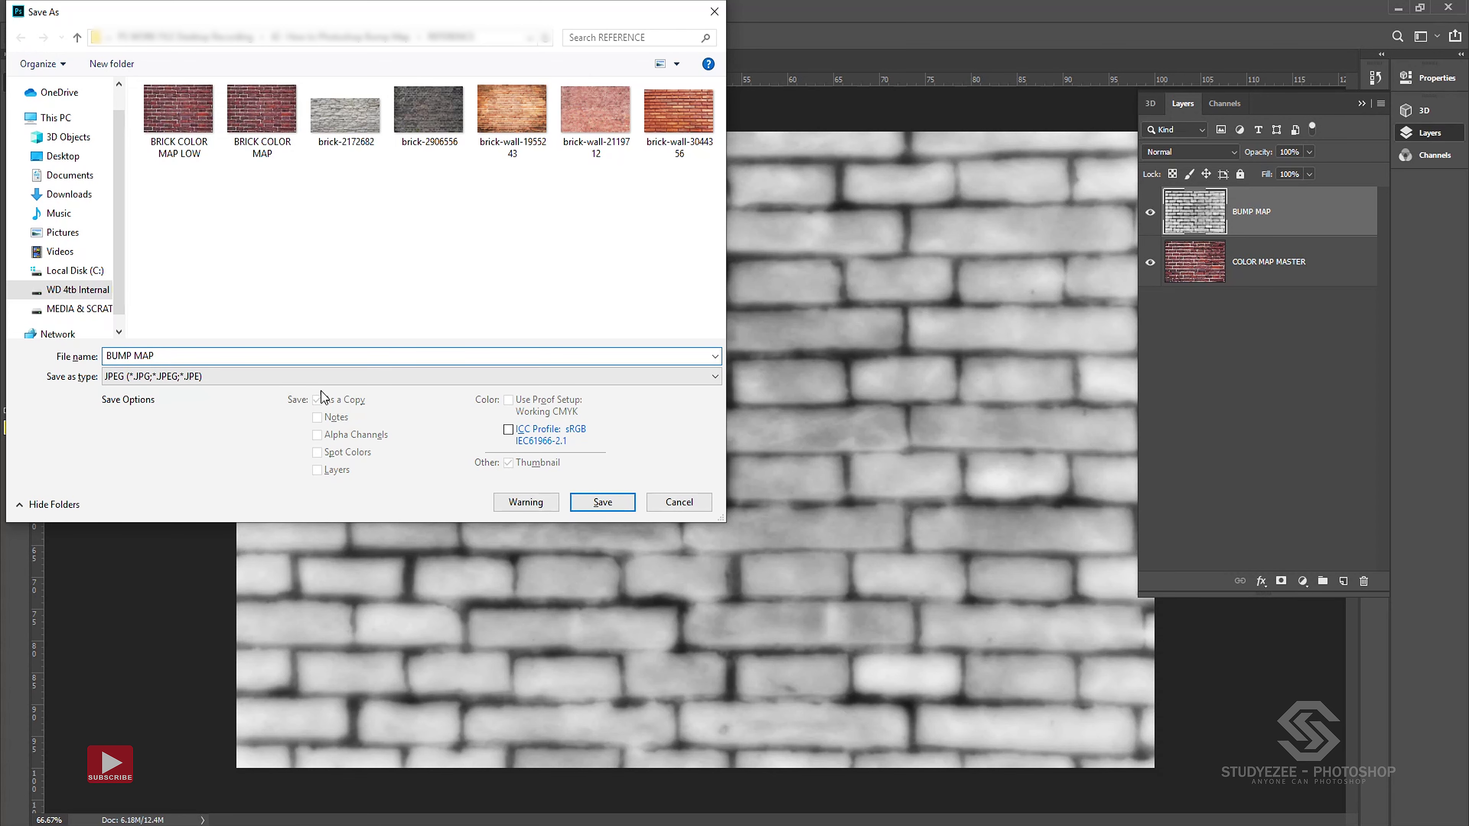
pyautogui.click(610, 505)
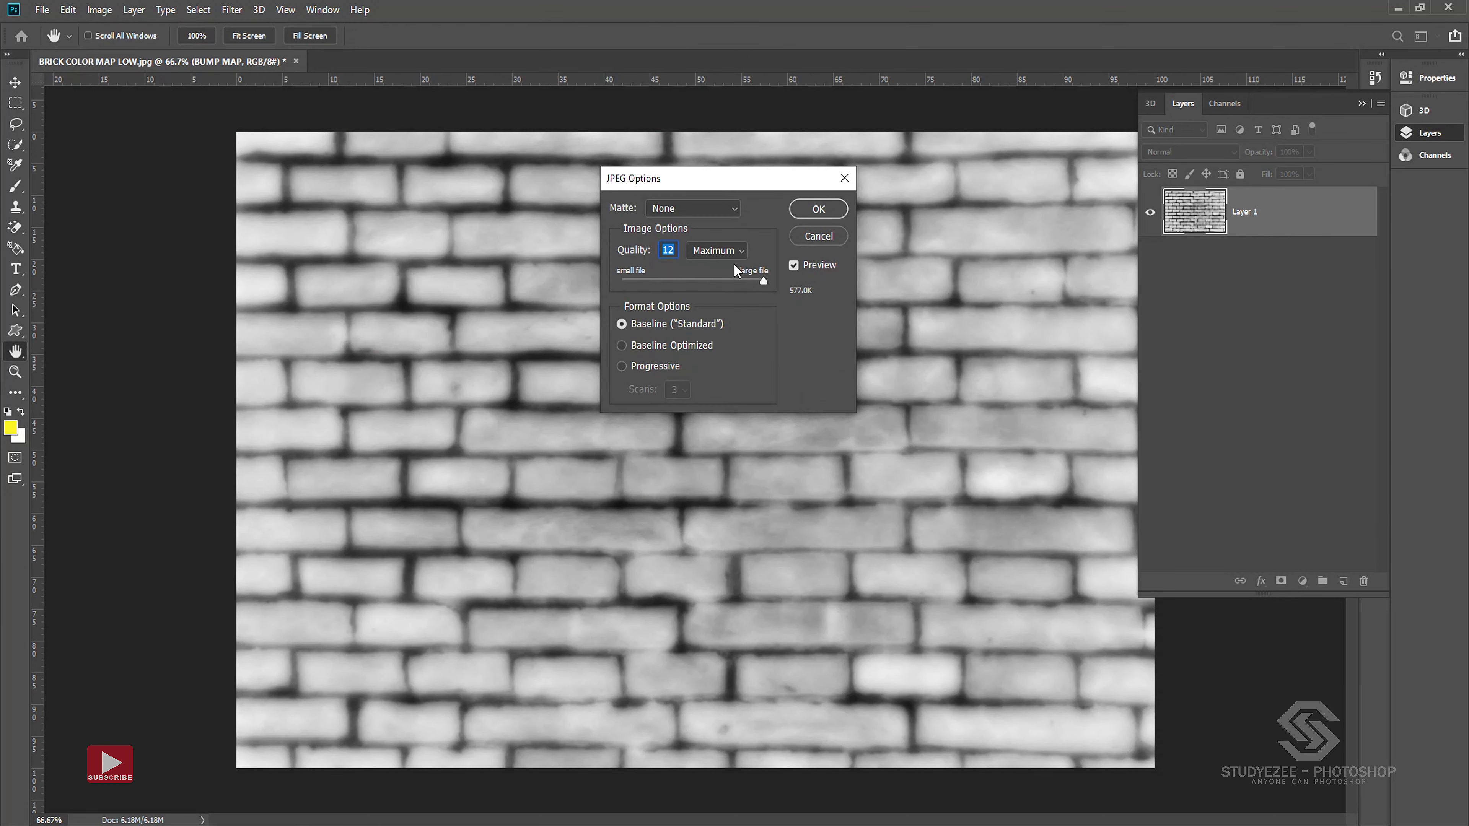
pyautogui.click(809, 217)
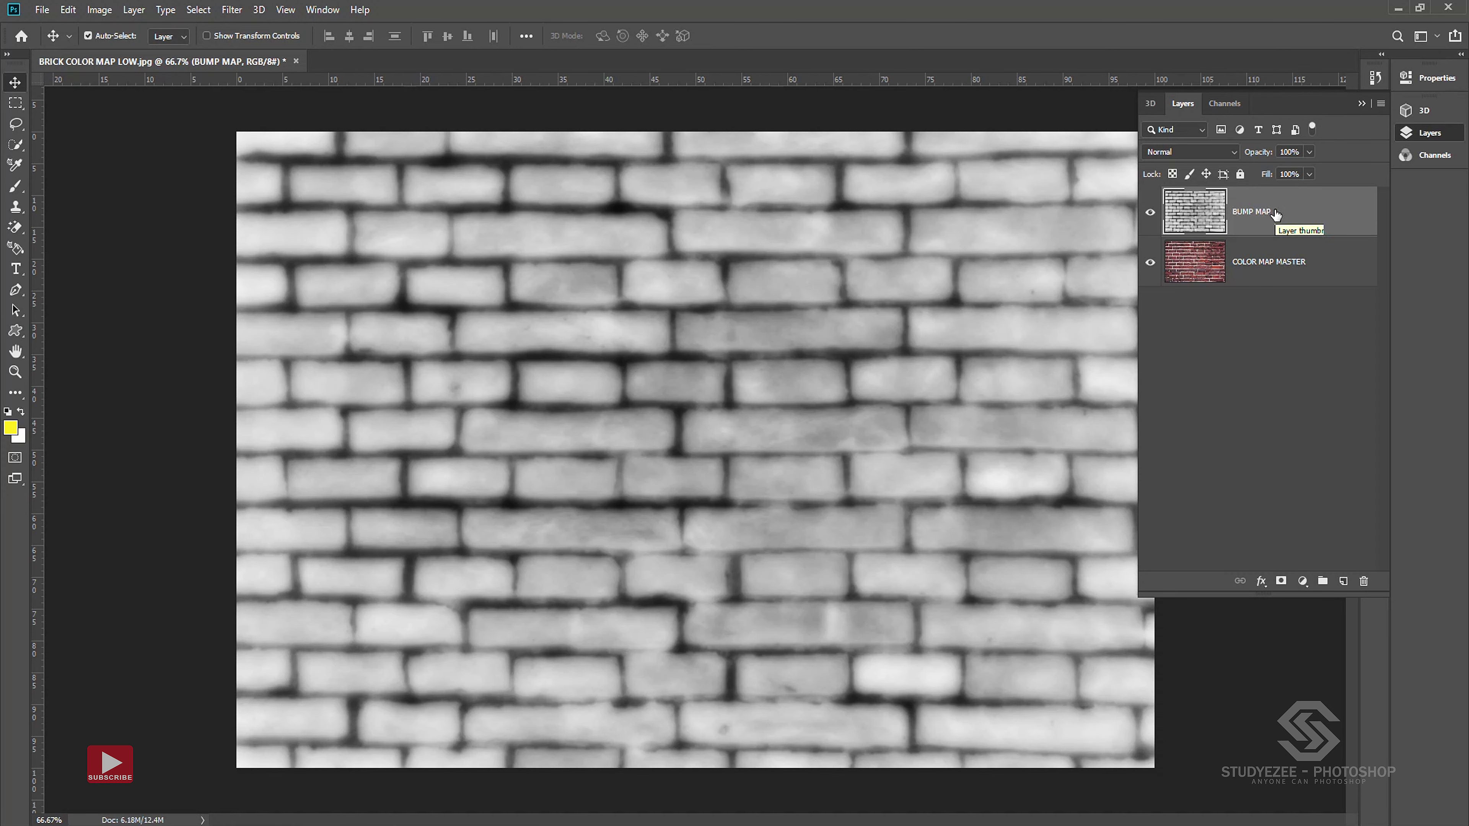
# Step: Hide BUMP MAP and duplicate COLOR MAP MASTER as a new layer named CM-01
pyautogui.click(1149, 212)
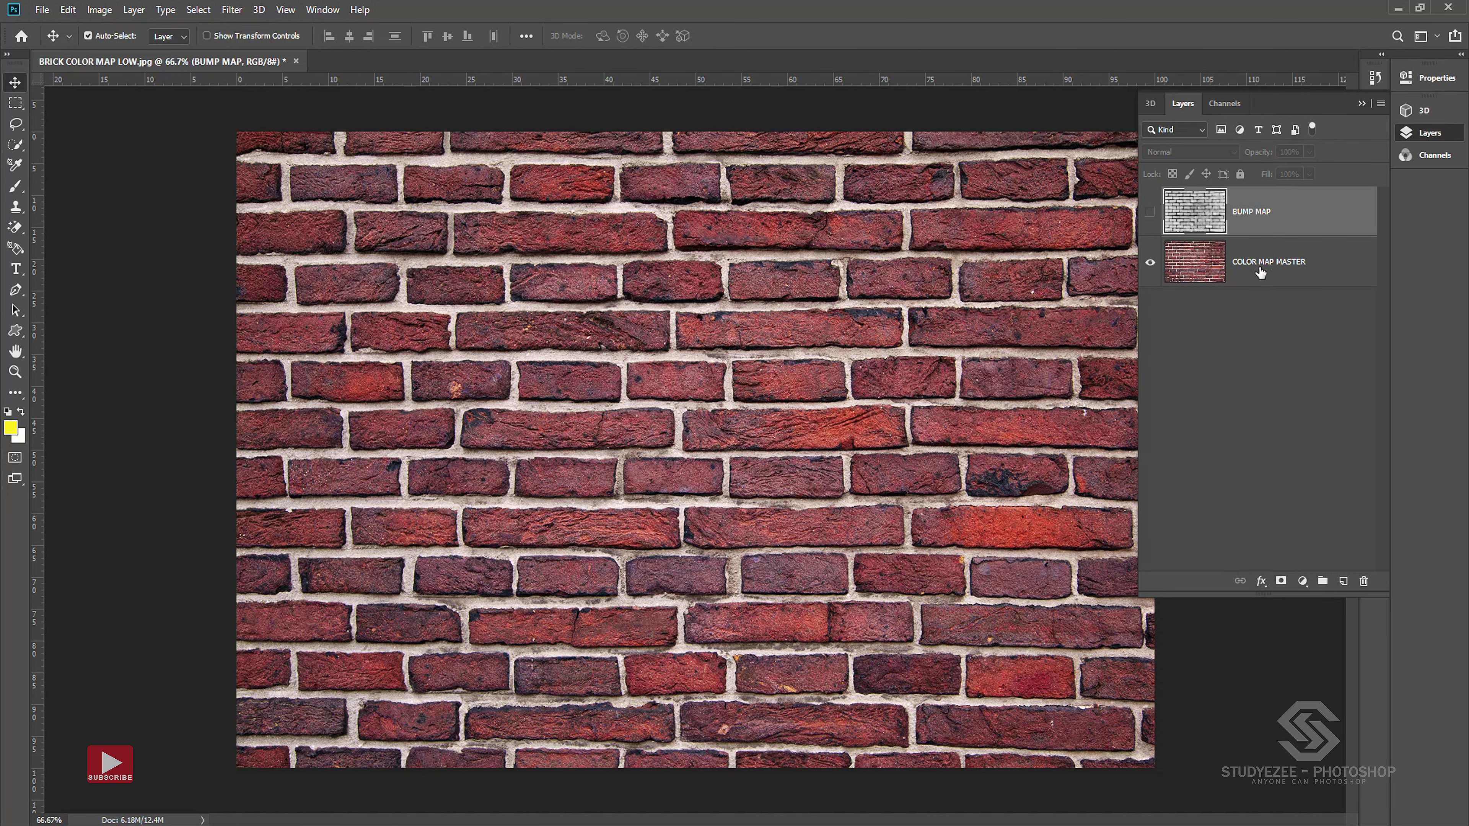
pyautogui.click(1264, 269)
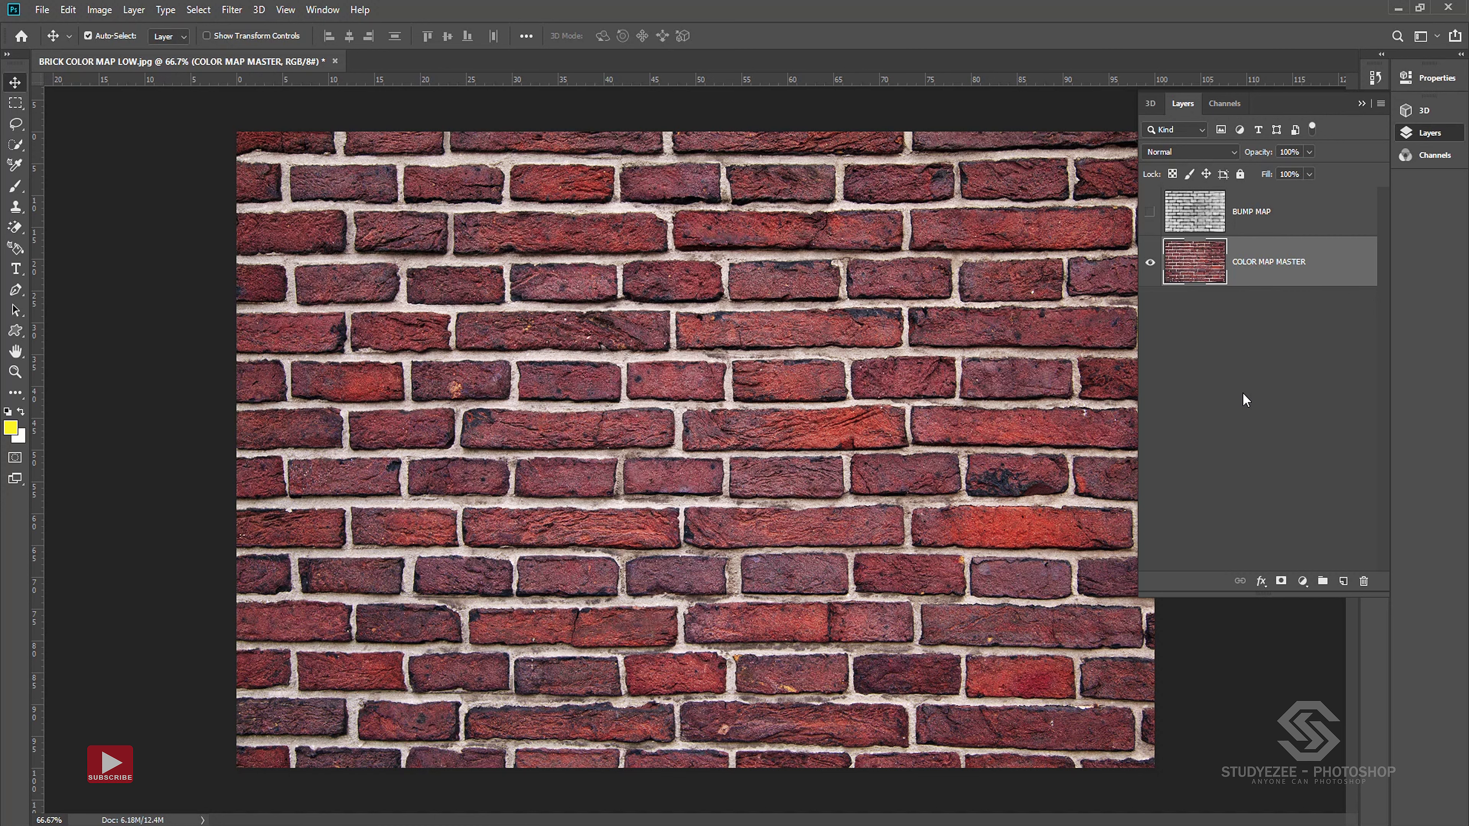
pyautogui.press('ctrl')
pyautogui.hotkey('ctrl', 'j')
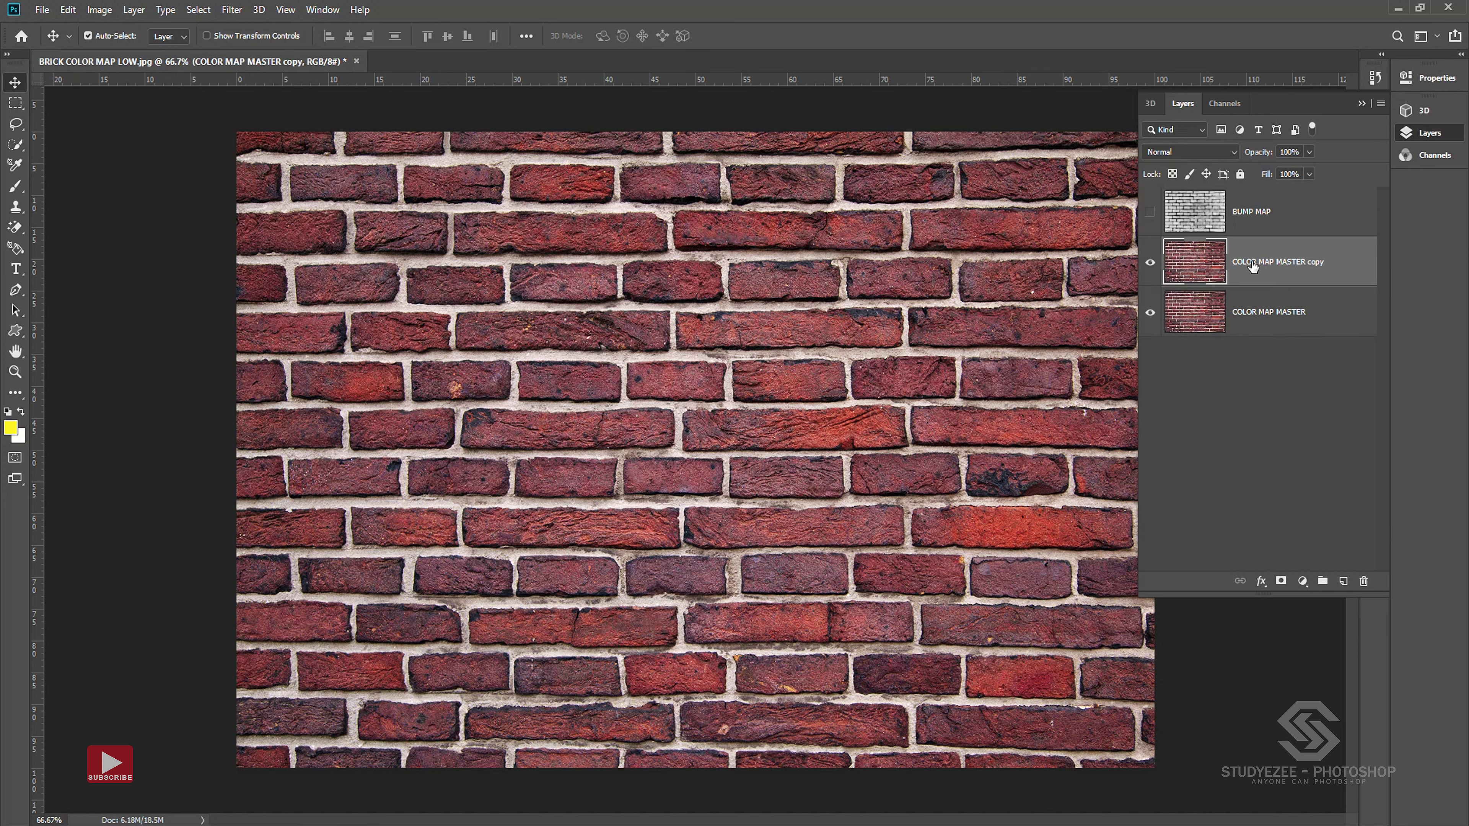
pyautogui.doubleClick(1252, 263)
pyautogui.write('CM-01')
# Step: Hide COLOR MAP MASTER, select CM-01, and show the 3D panel
pyautogui.click(1245, 313)
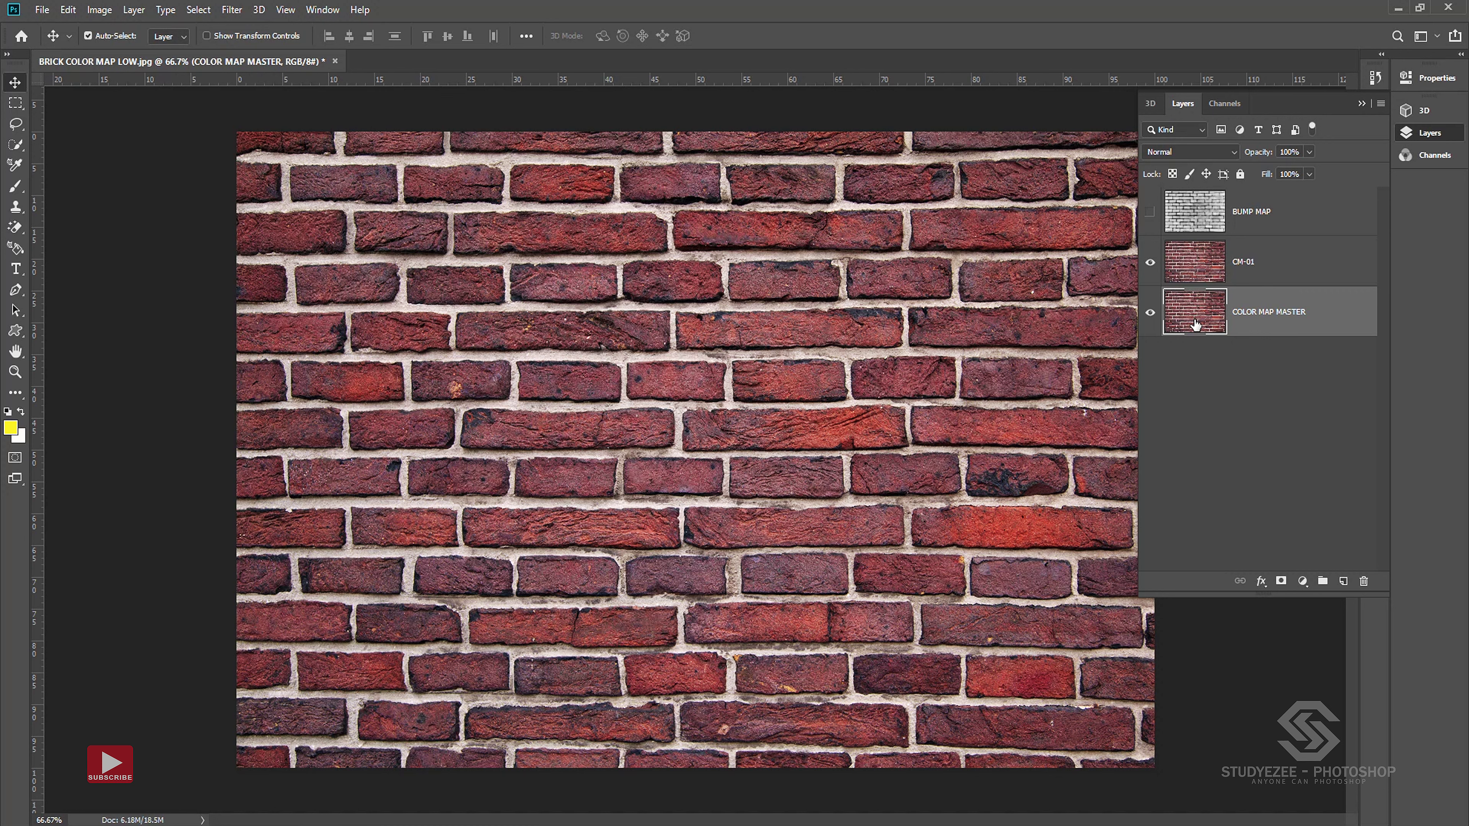
pyautogui.click(1148, 313)
pyautogui.click(1255, 266)
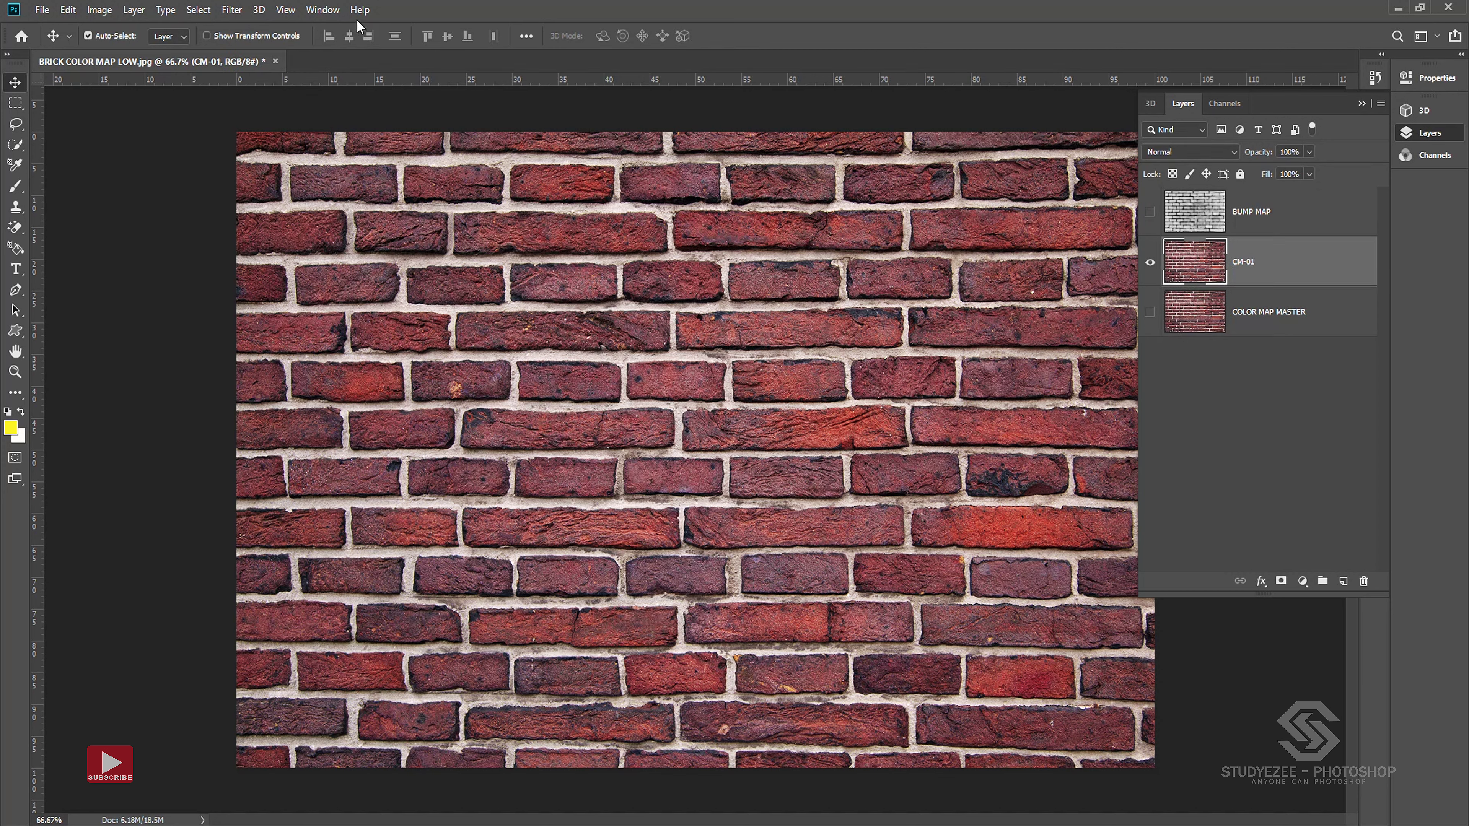
pyautogui.click(322, 9)
pyautogui.click(342, 106)
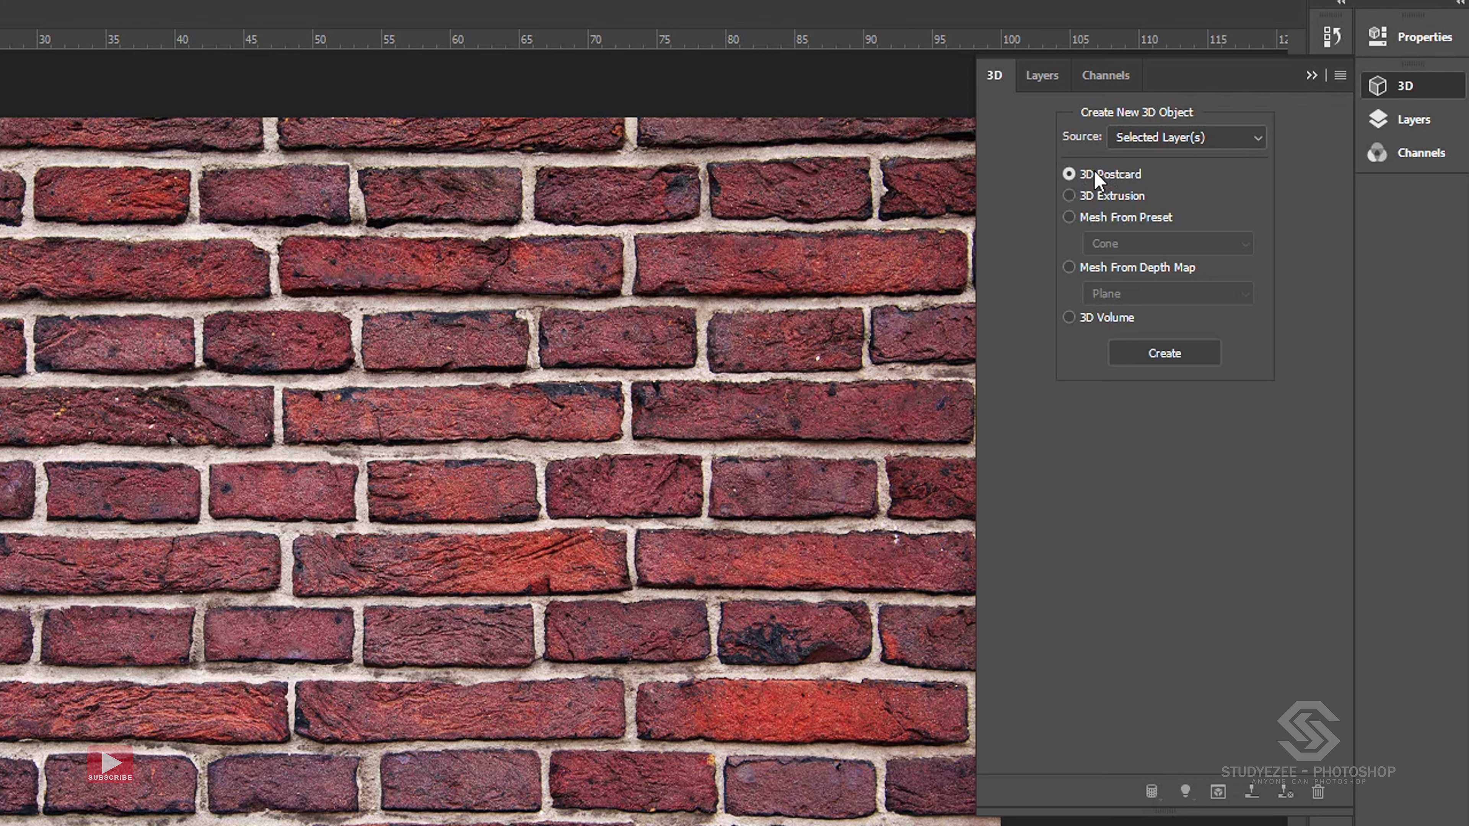
# Step: Create a 3D Postcard from CM-01 and show its scene tree with CM-01 Mesh
pyautogui.click(1161, 357)
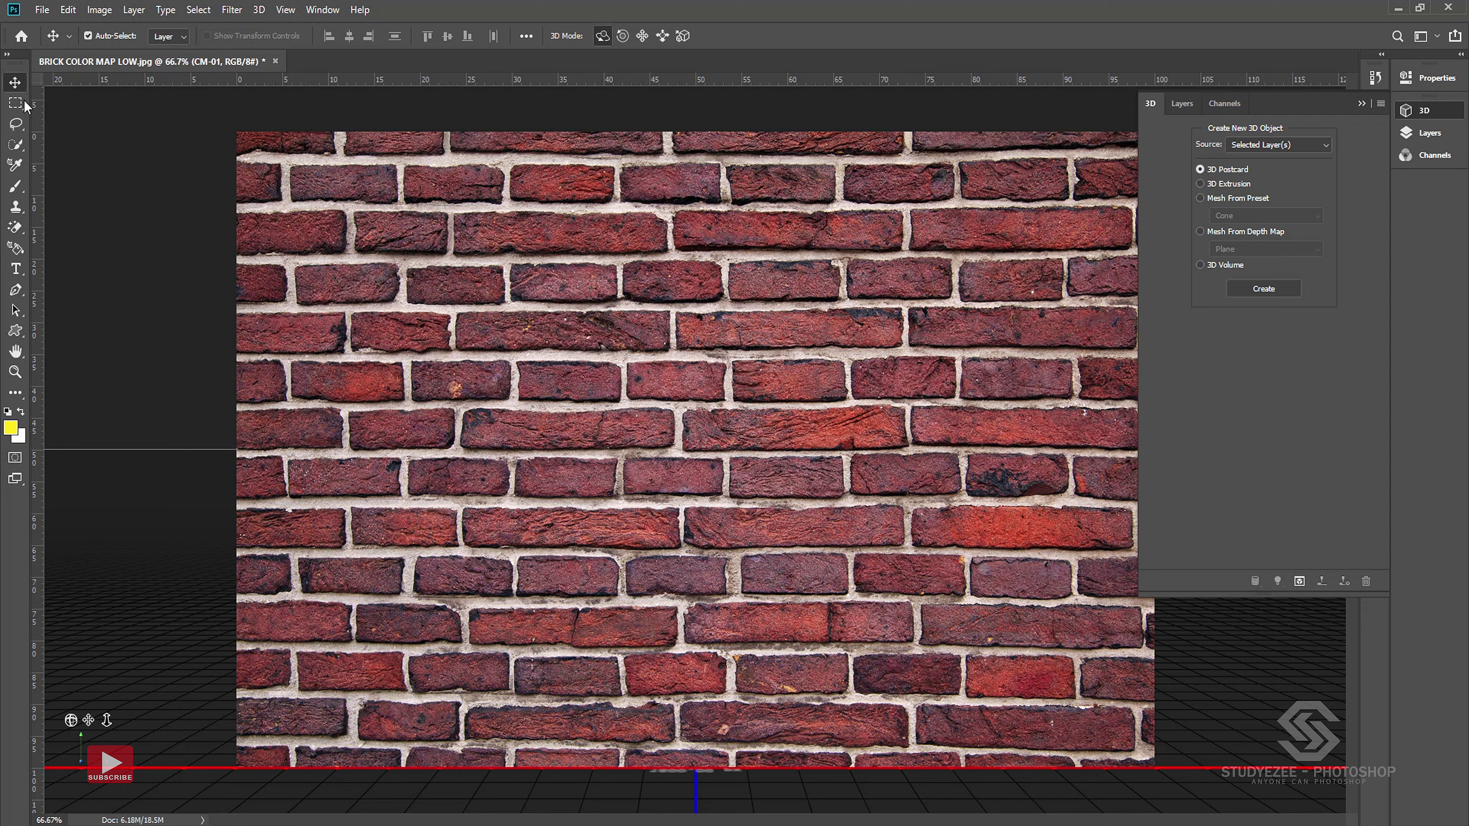
pyautogui.click(15, 85)
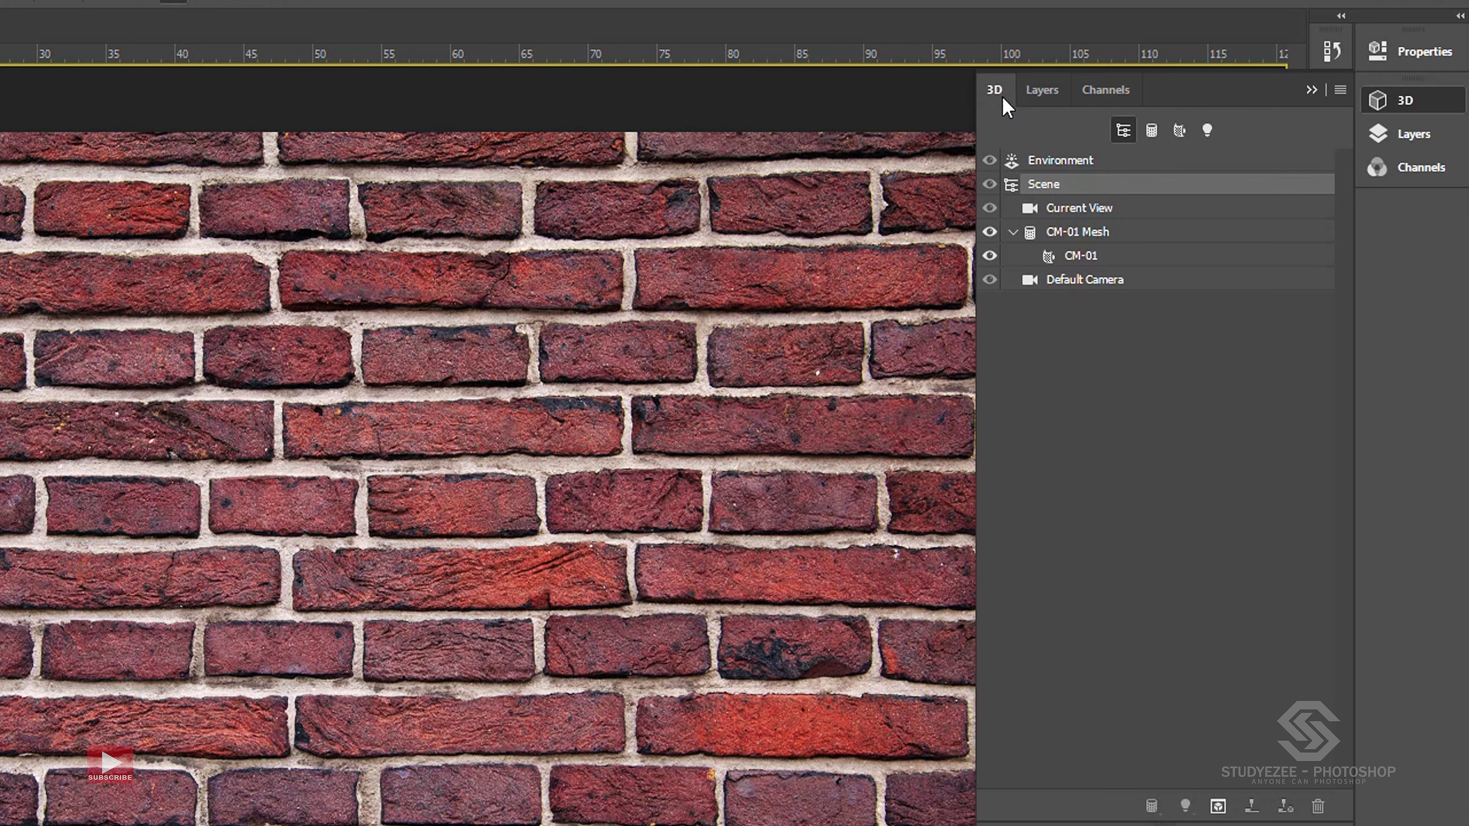
# Step: Orbit the 3D camera so the brick wall stands at a perspective angle
pyautogui.click(1405, 101)
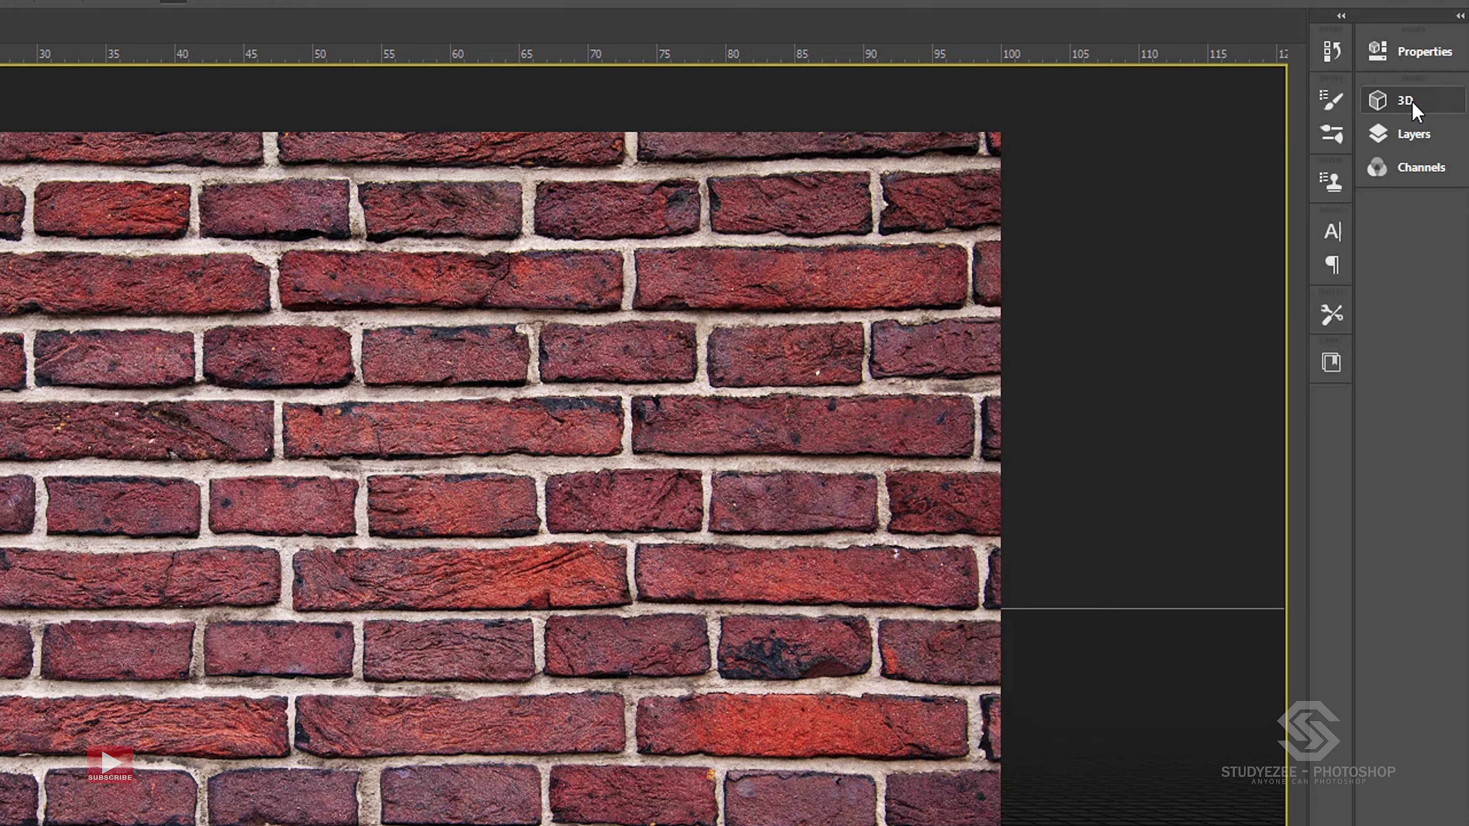
pyautogui.click(1411, 103)
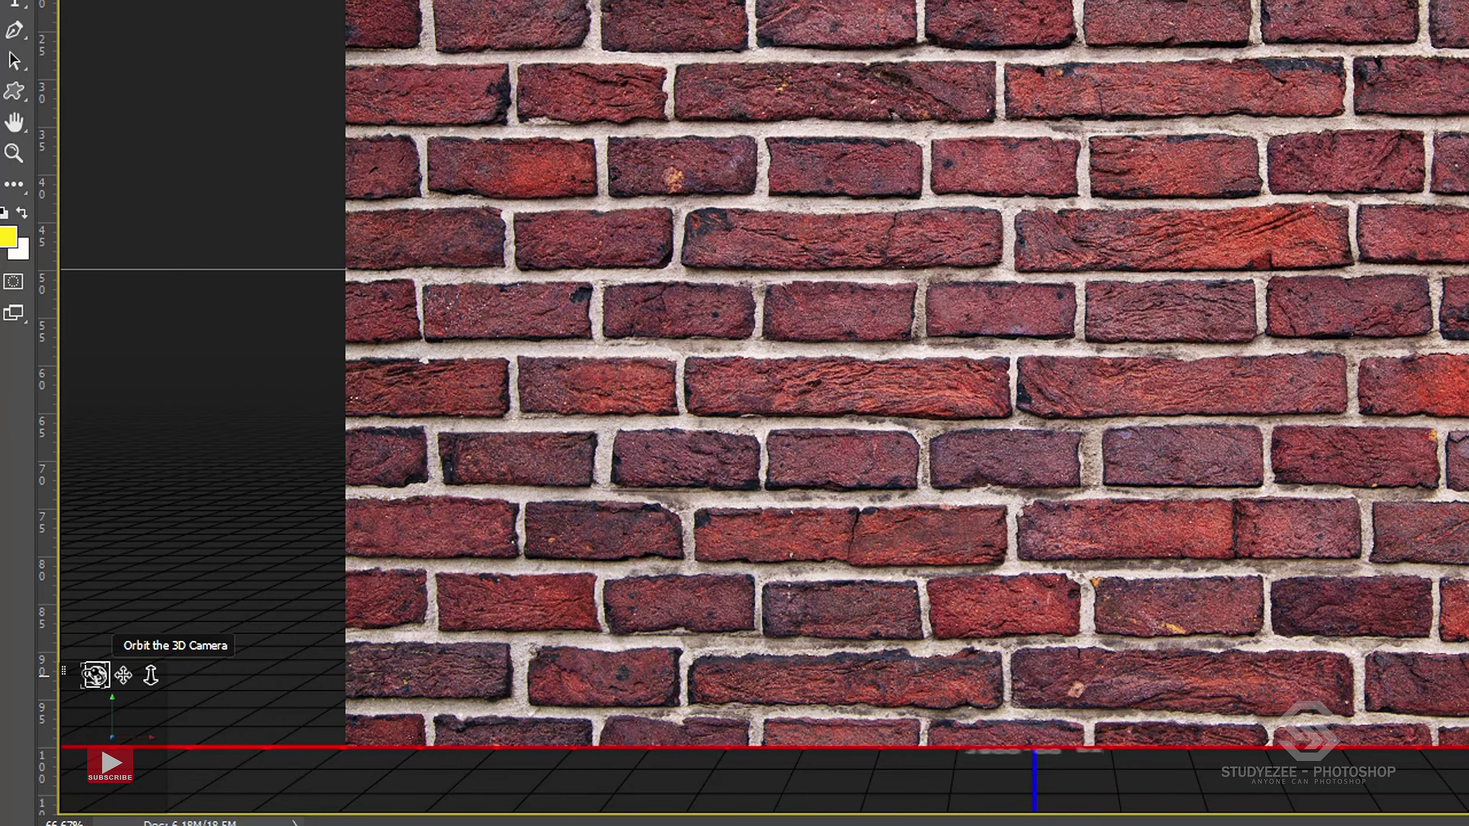
pyautogui.moveTo(82, 698)
pyautogui.mouseDown()
pyautogui.moveTo(148, 675)
pyautogui.moveTo(136, 673)
pyautogui.mouseUp()
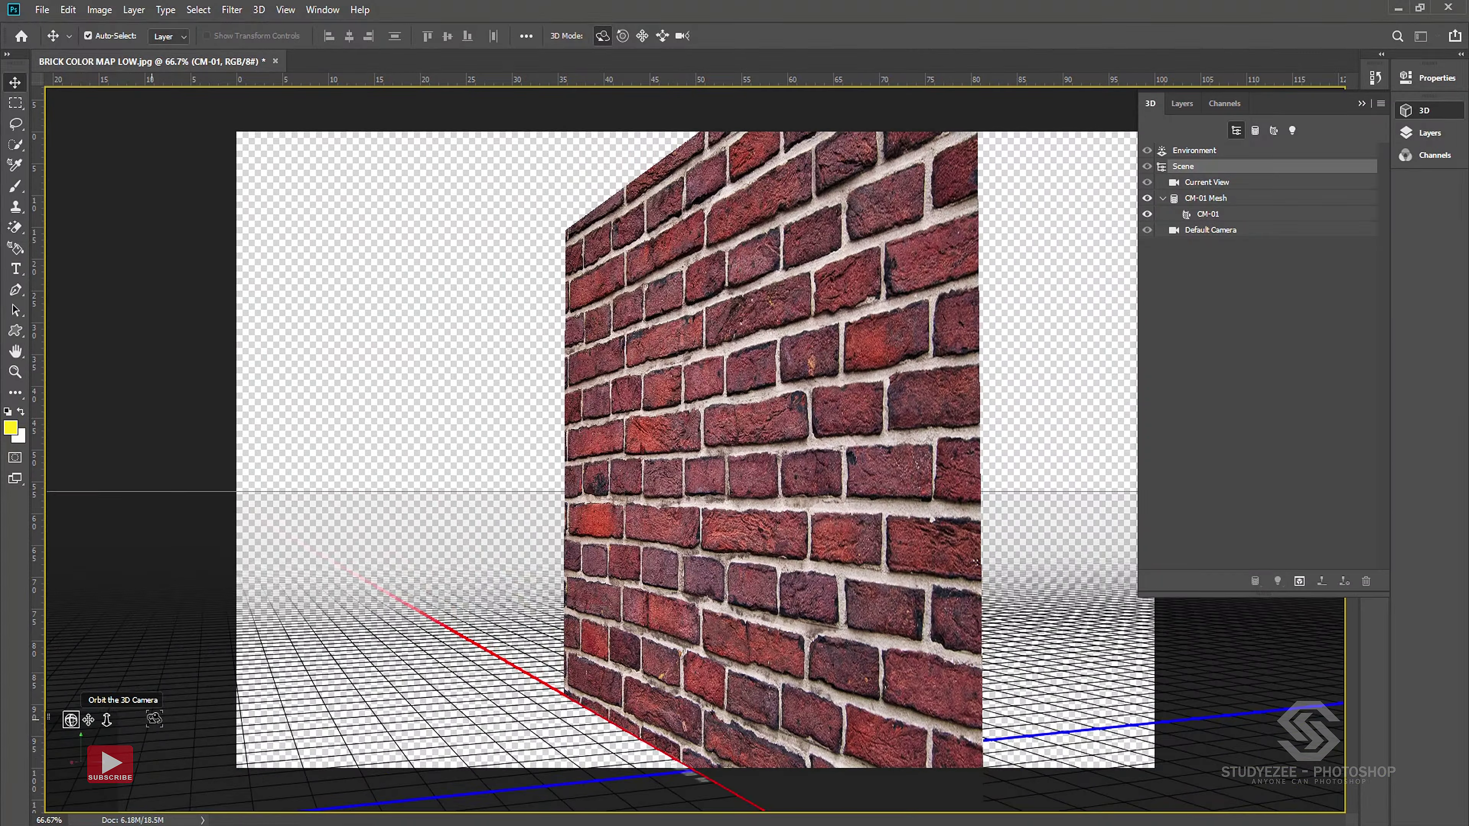
pyautogui.moveTo(136, 673)
pyautogui.mouseDown()
pyautogui.moveTo(151, 717)
pyautogui.moveTo(110, 720)
pyautogui.mouseUp()
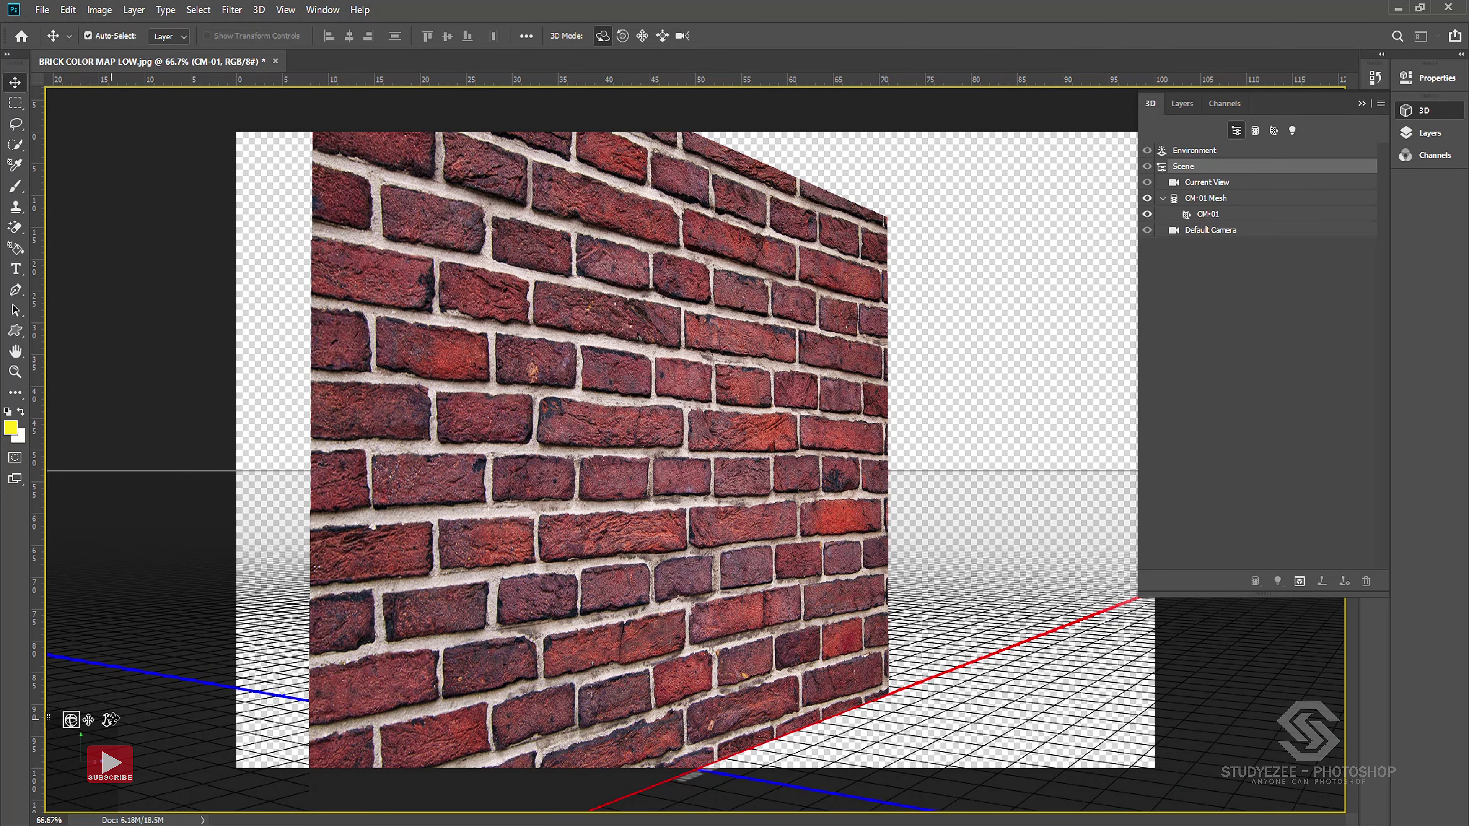
# Step: Select the CM-01 material under CM-01 Mesh
pyautogui.click(754, 314)
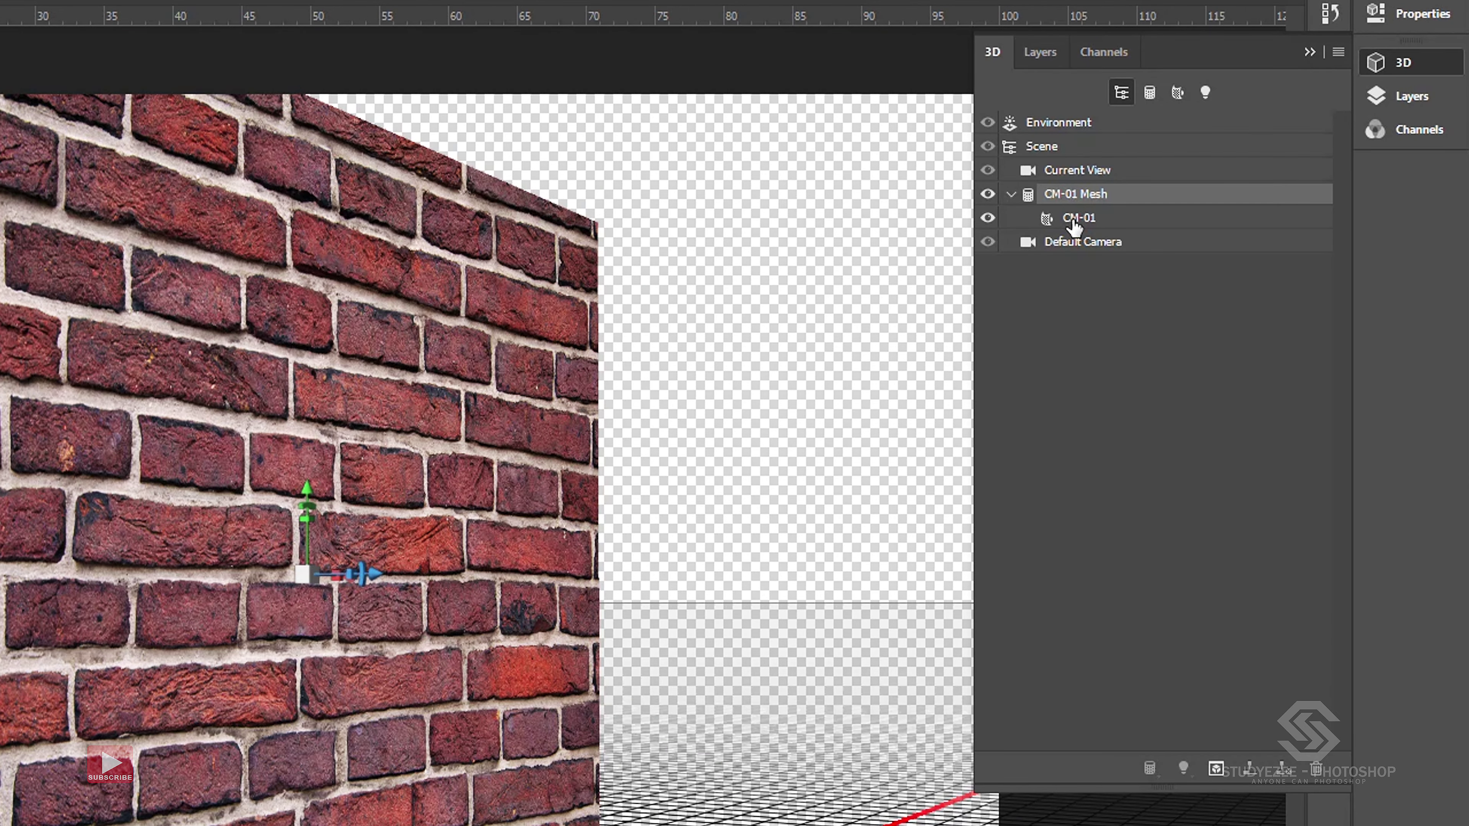
pyautogui.click(1074, 226)
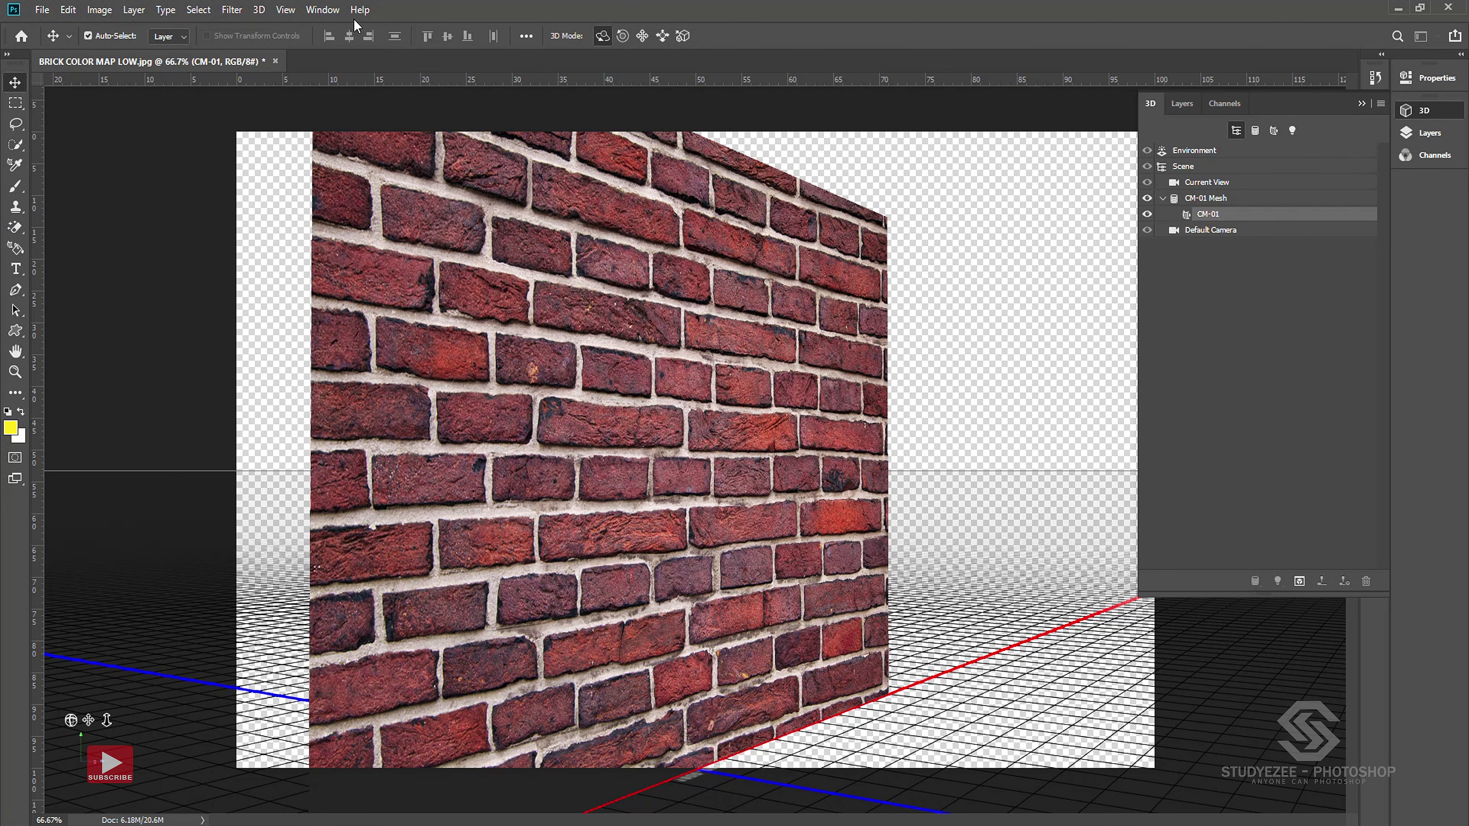
pyautogui.click(322, 10)
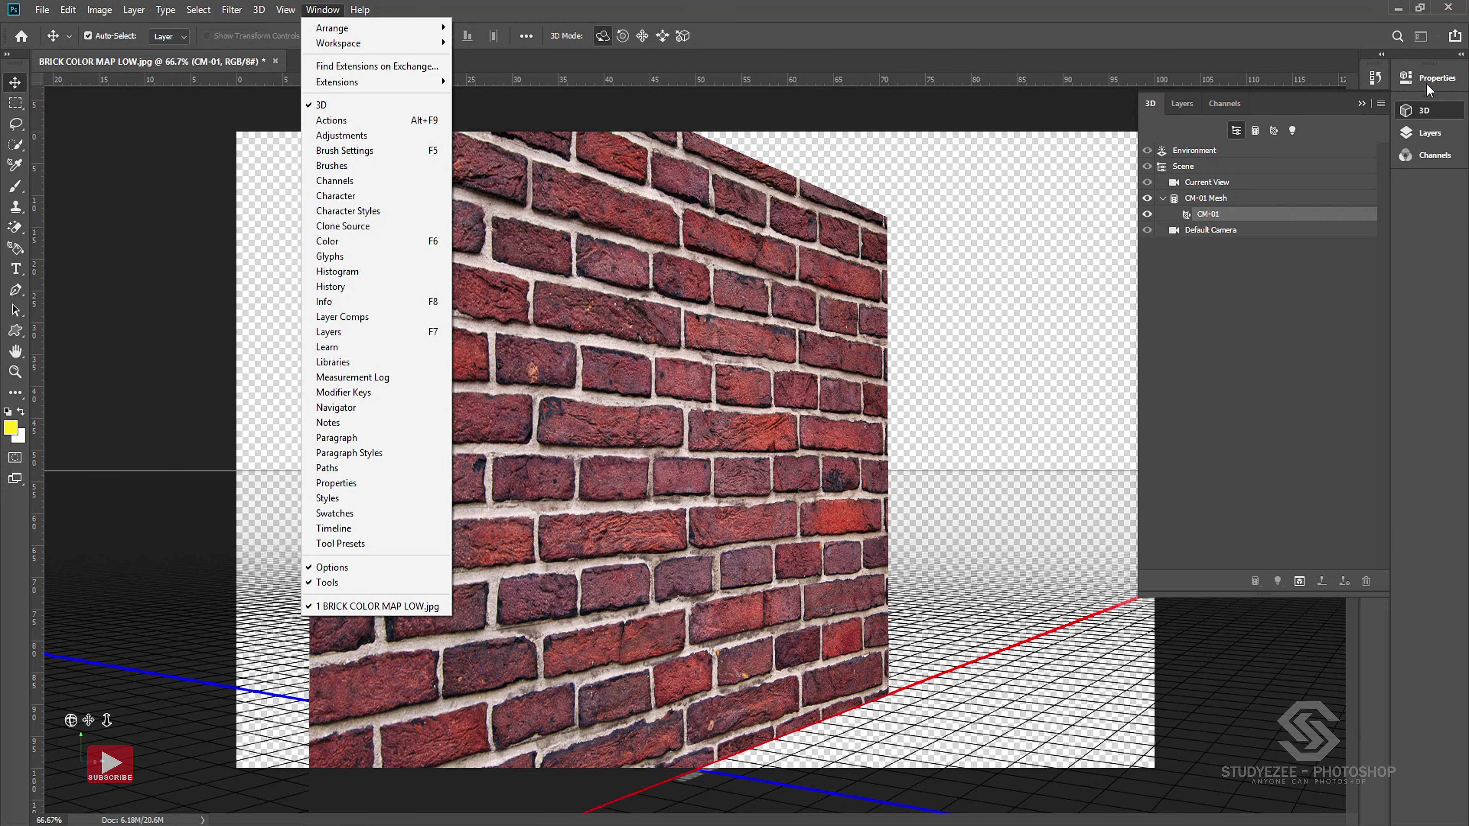
# Step: Load the BUMP MAP image as the material's bump texture at 50% strength
pyautogui.click(322, 10)
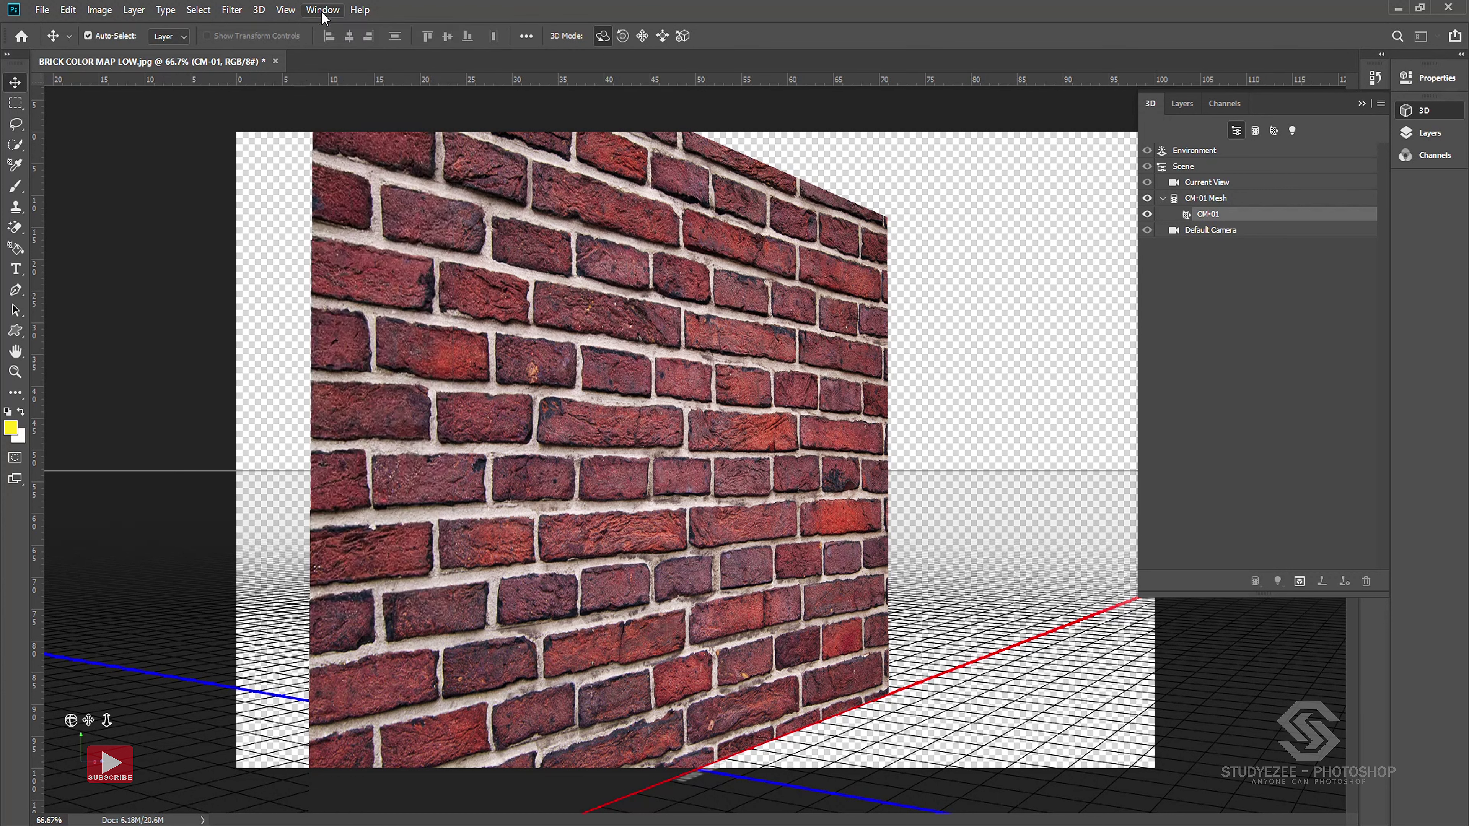
pyautogui.click(341, 483)
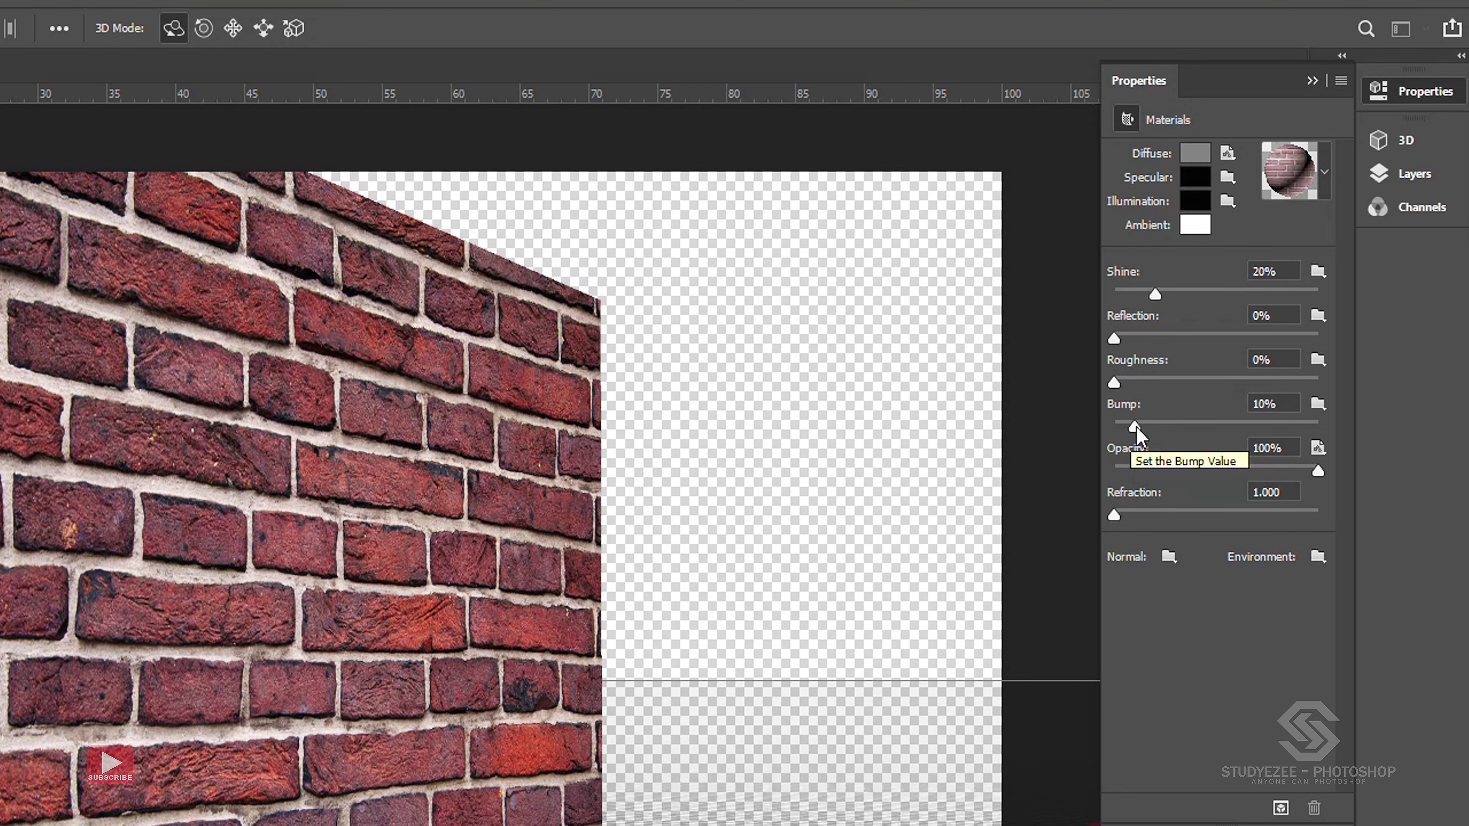
pyautogui.click(1319, 405)
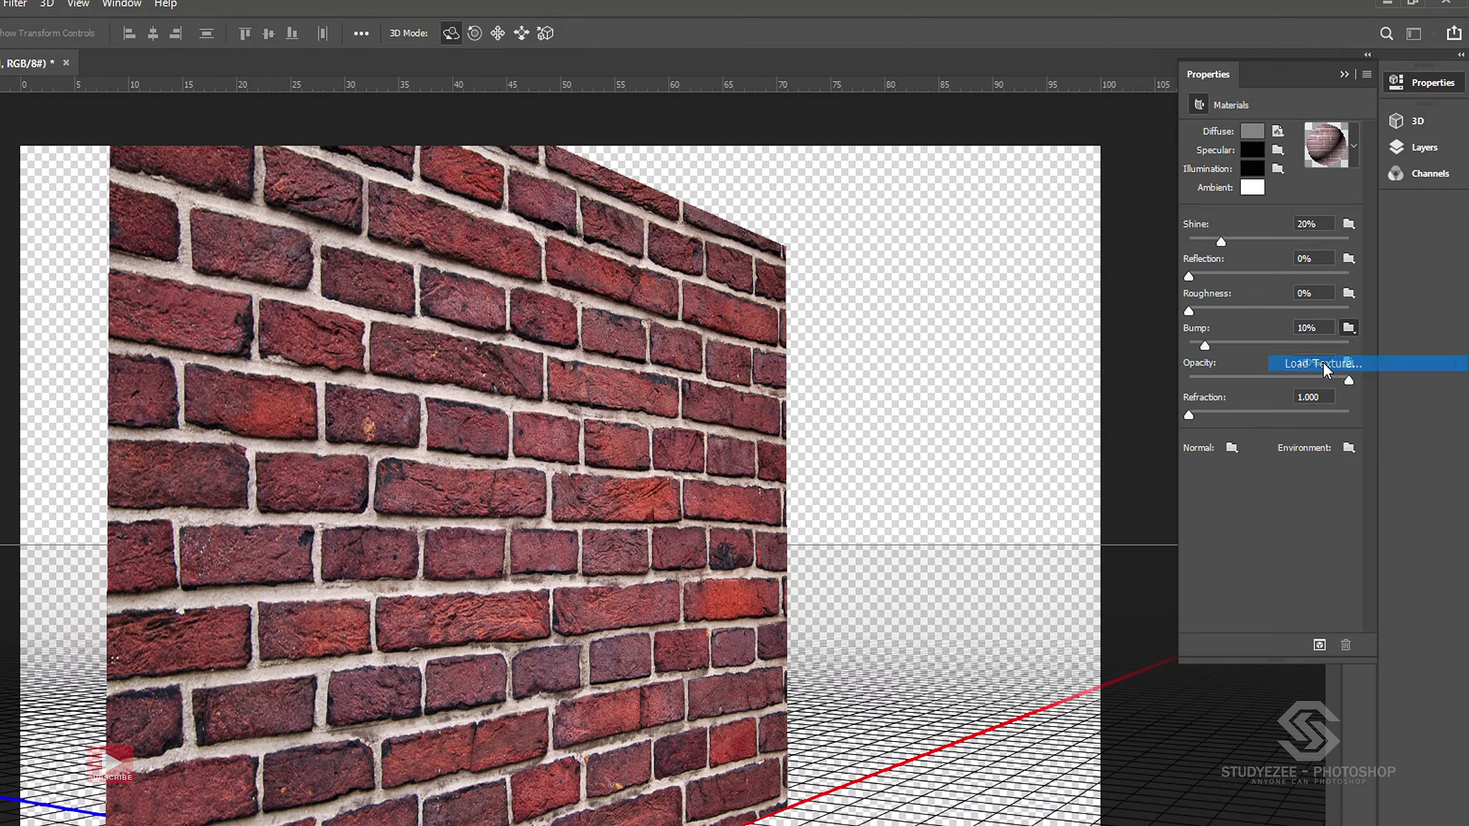
pyautogui.click(1285, 451)
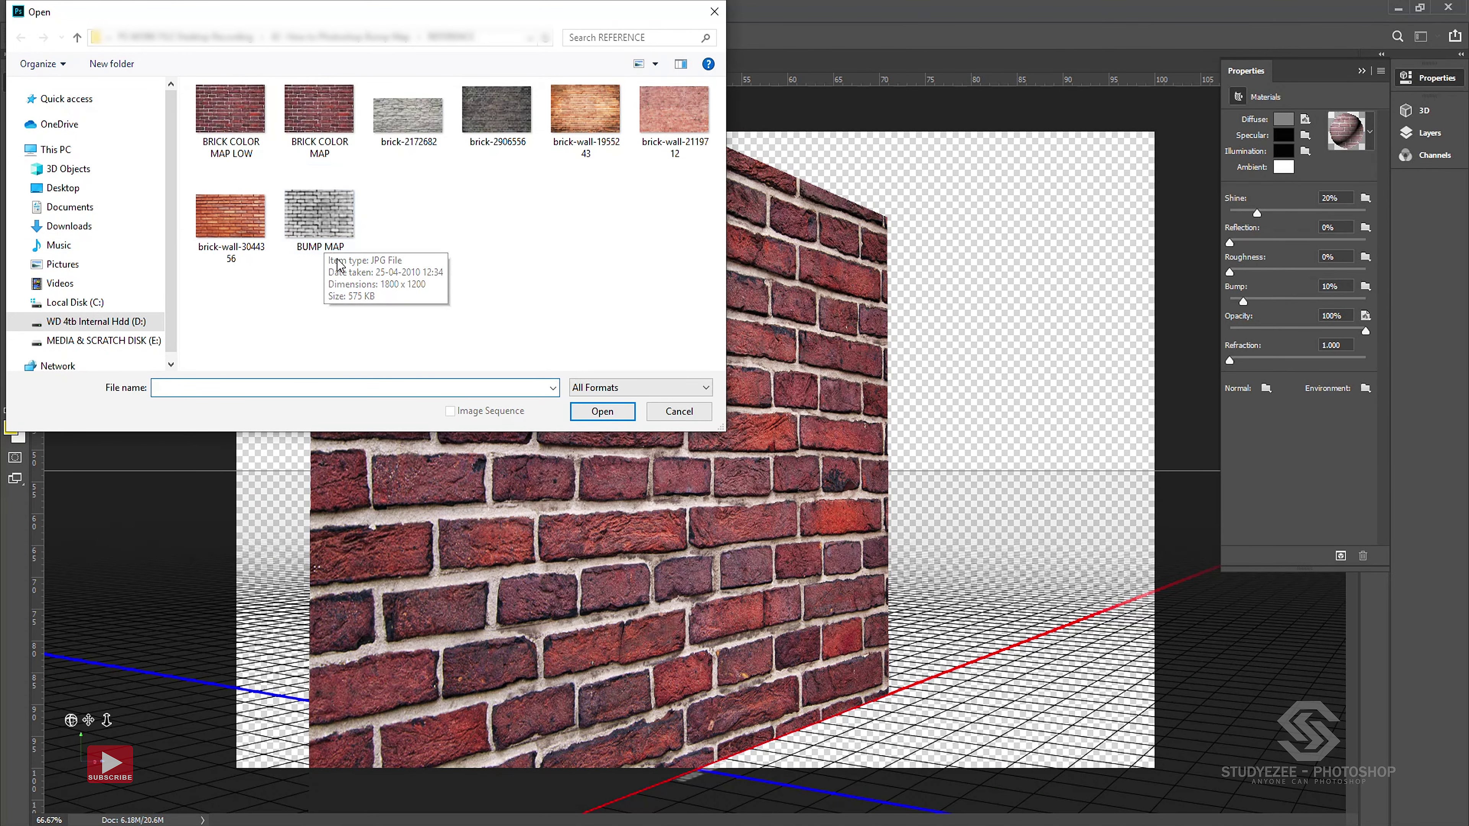
pyautogui.click(334, 224)
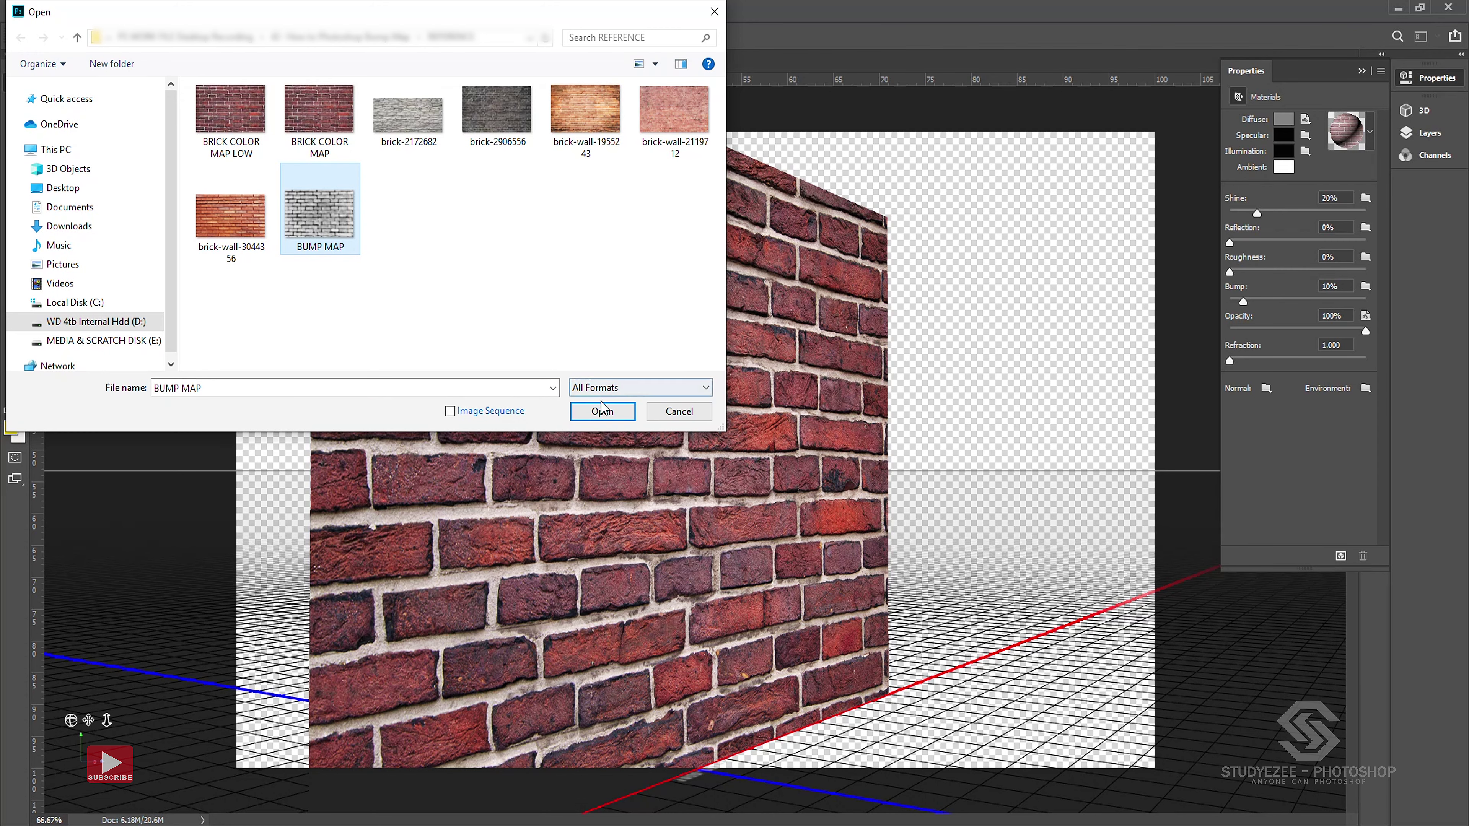
pyautogui.click(604, 415)
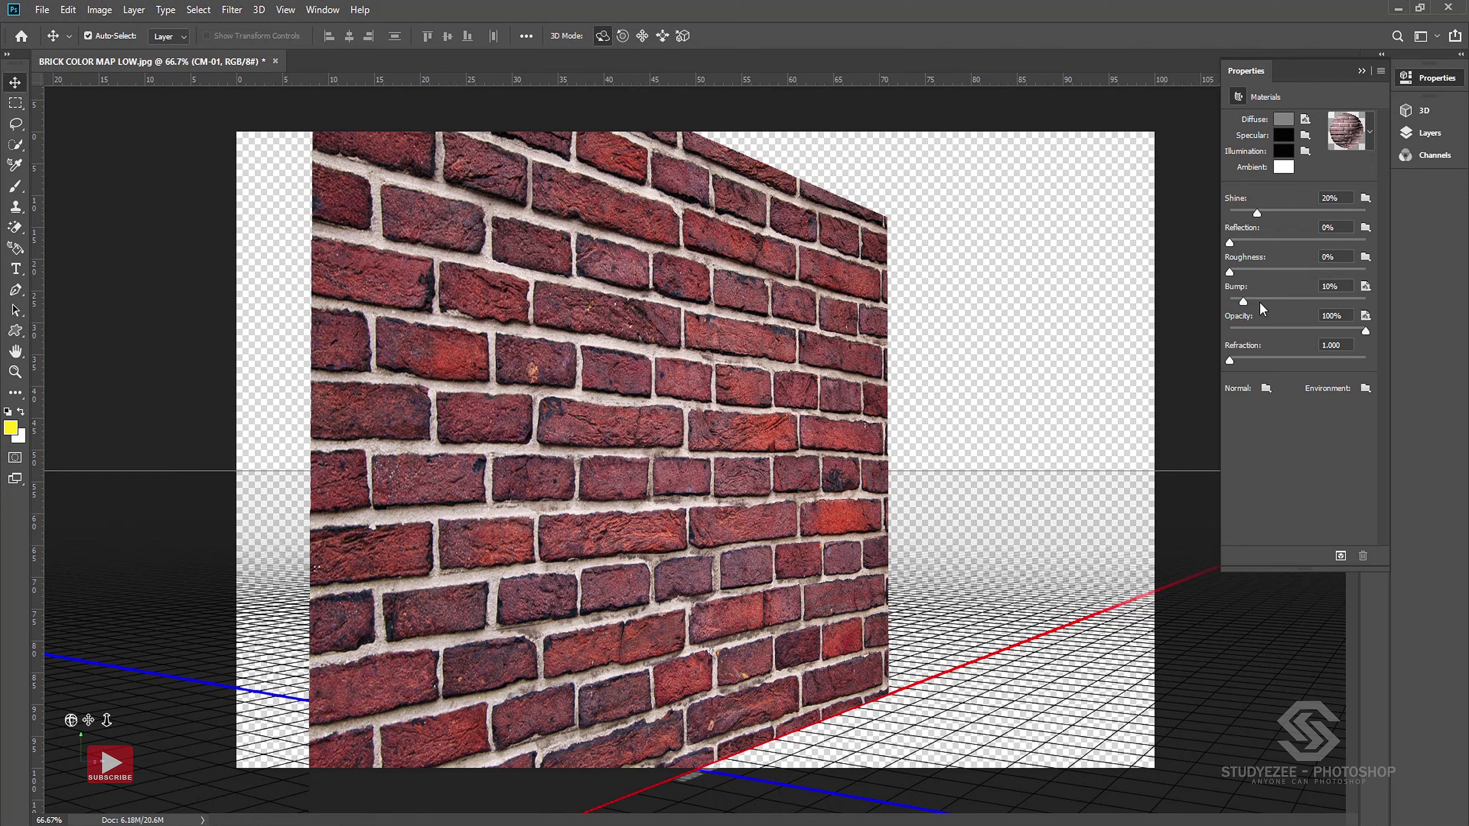
pyautogui.click(1340, 289)
pyautogui.write('50')
pyautogui.press('Return')
# Step: Add a New Infinite Light to the 3D scene to brighten the wall
pyautogui.click(1425, 113)
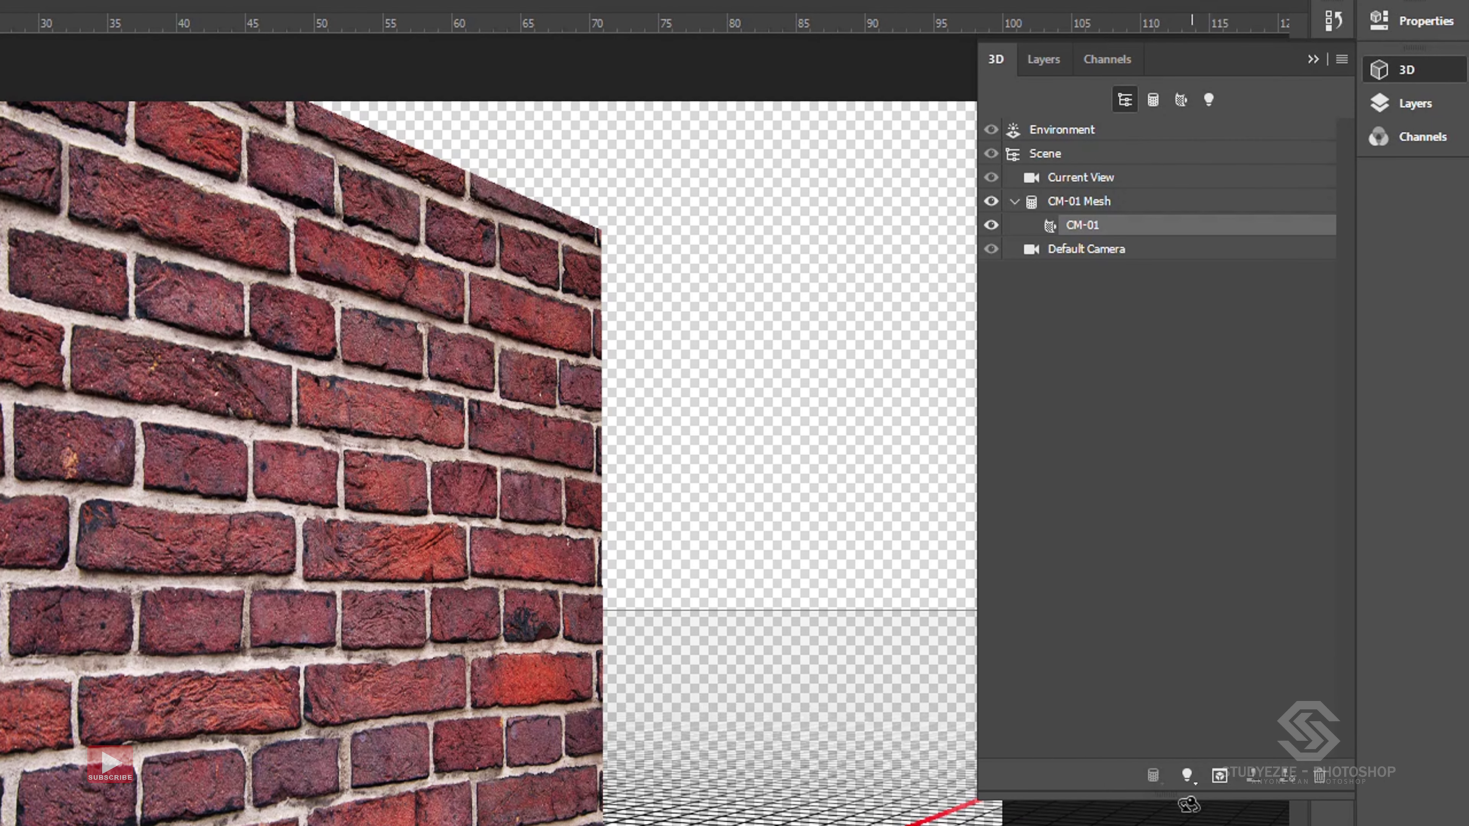
pyautogui.click(1187, 788)
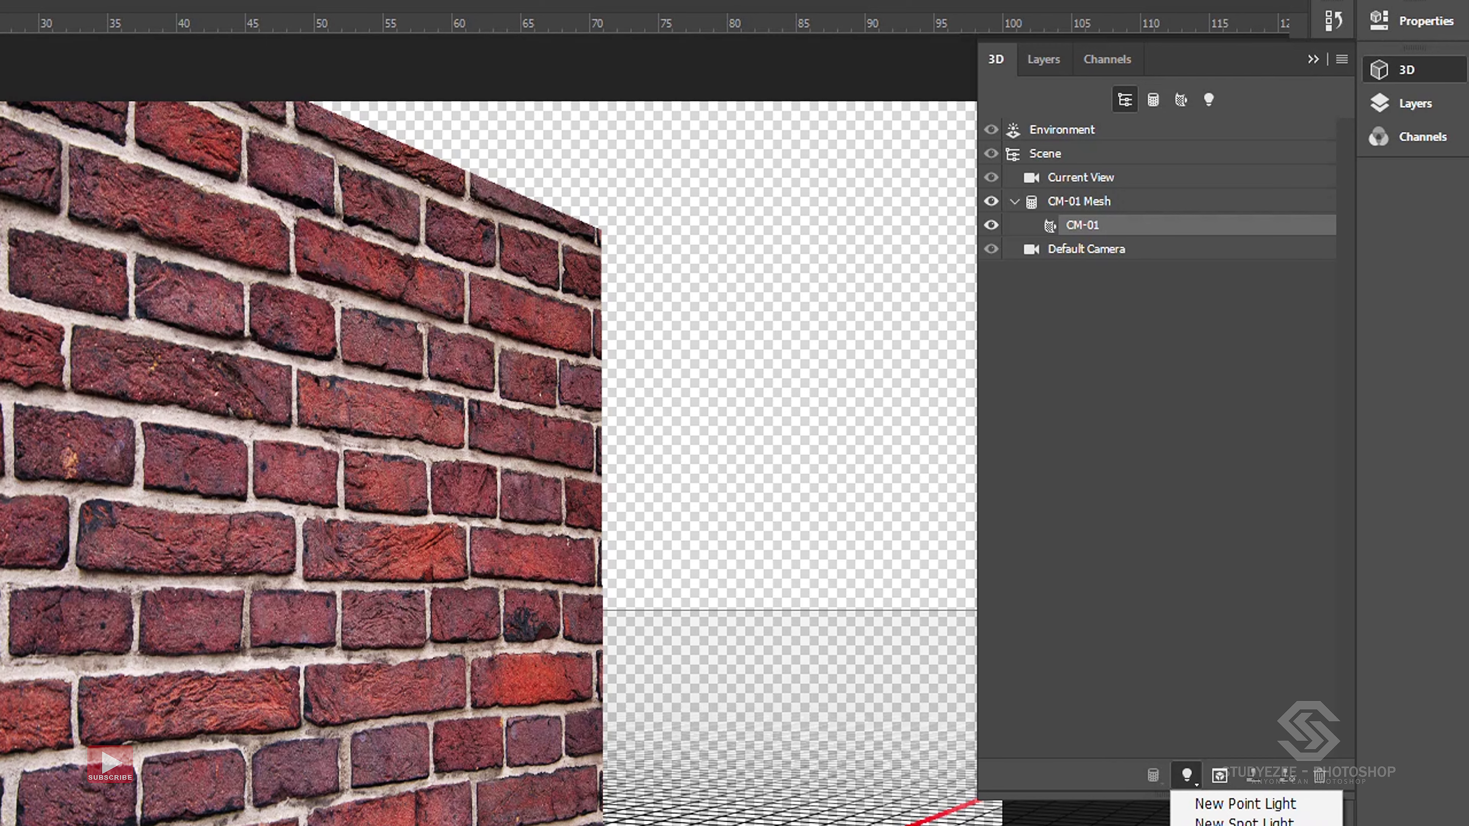
pyautogui.click(1243, 824)
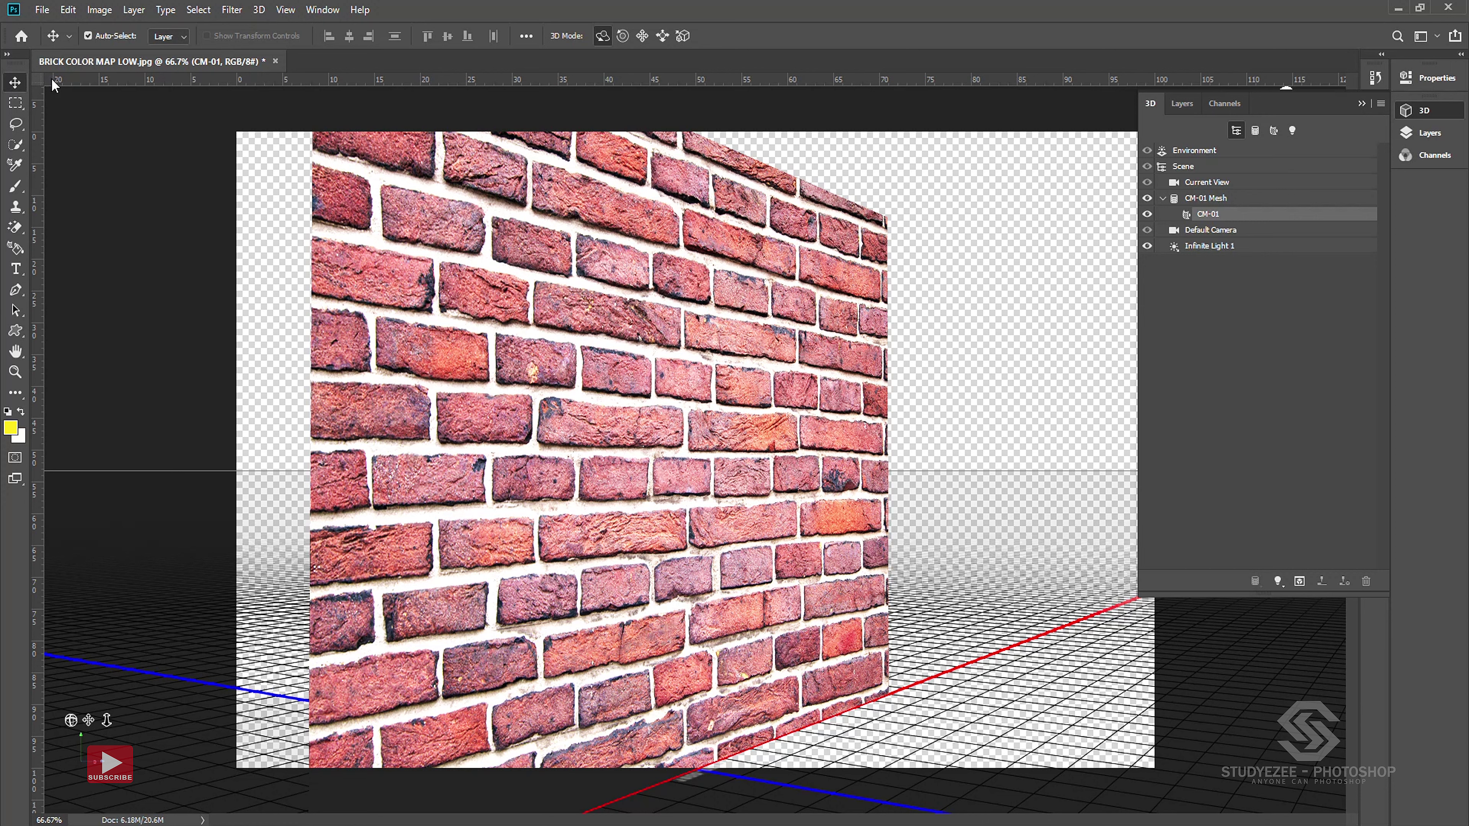
# Step: Re-aim Infinite Light 1 to shine from higher above the wall and lower its intensity to 70%
pyautogui.click(1212, 249)
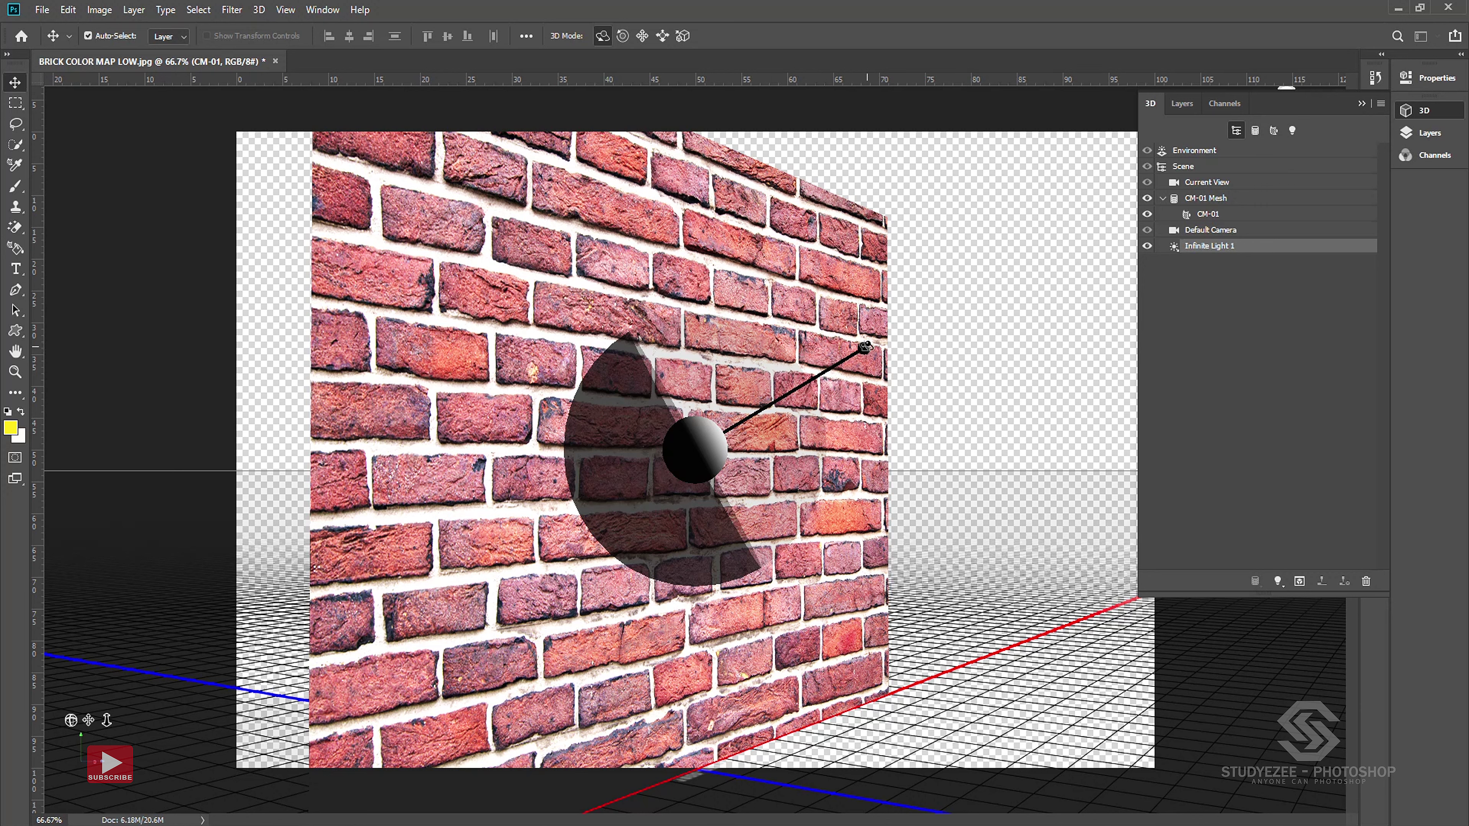
pyautogui.moveTo(865, 348)
pyautogui.mouseDown()
pyautogui.moveTo(721, 290)
pyautogui.moveTo(502, 338)
pyautogui.moveTo(628, 325)
pyautogui.moveTo(646, 533)
pyautogui.moveTo(728, 370)
pyautogui.mouseUp()
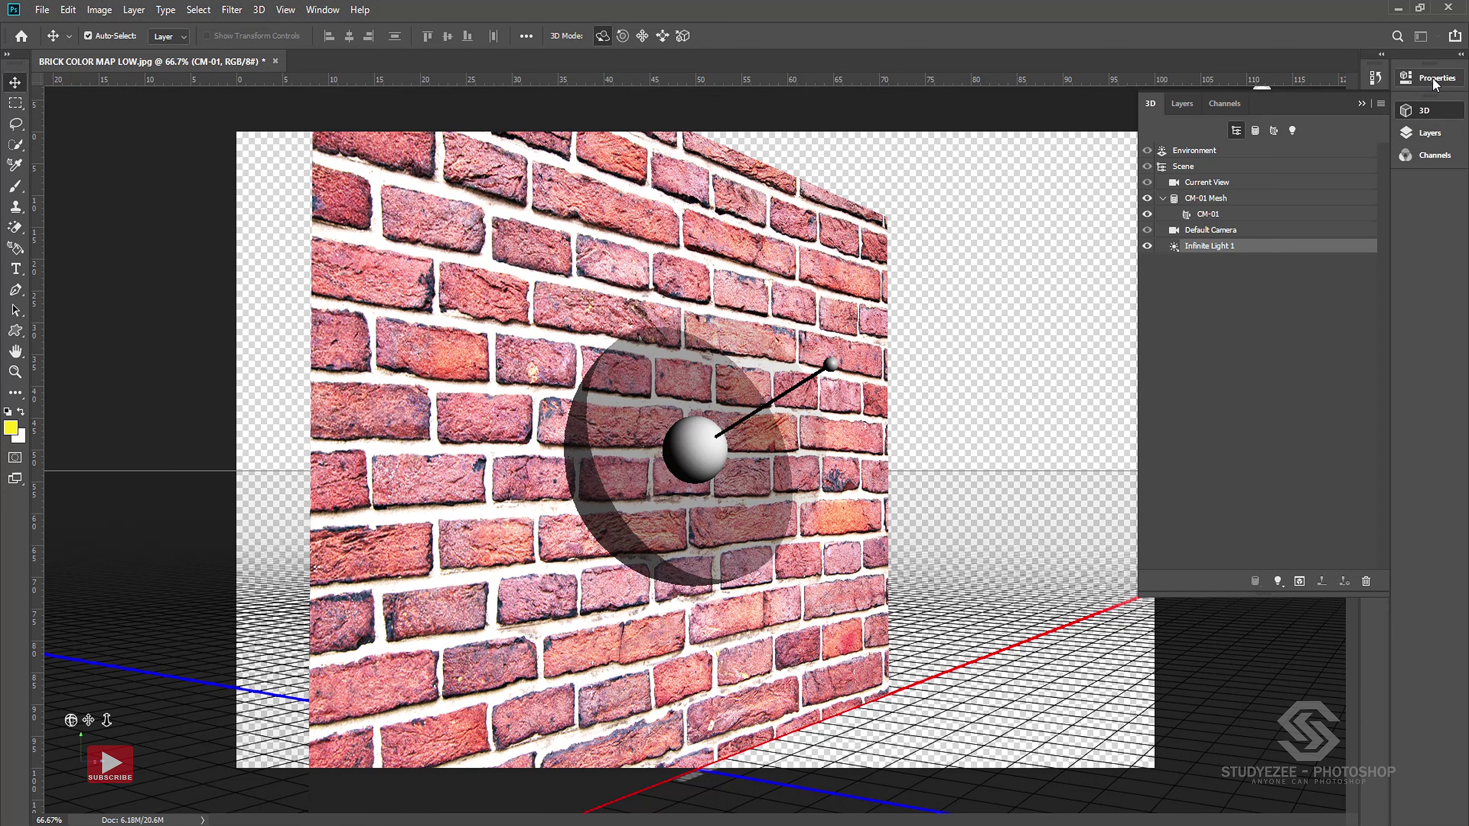
pyautogui.click(322, 9)
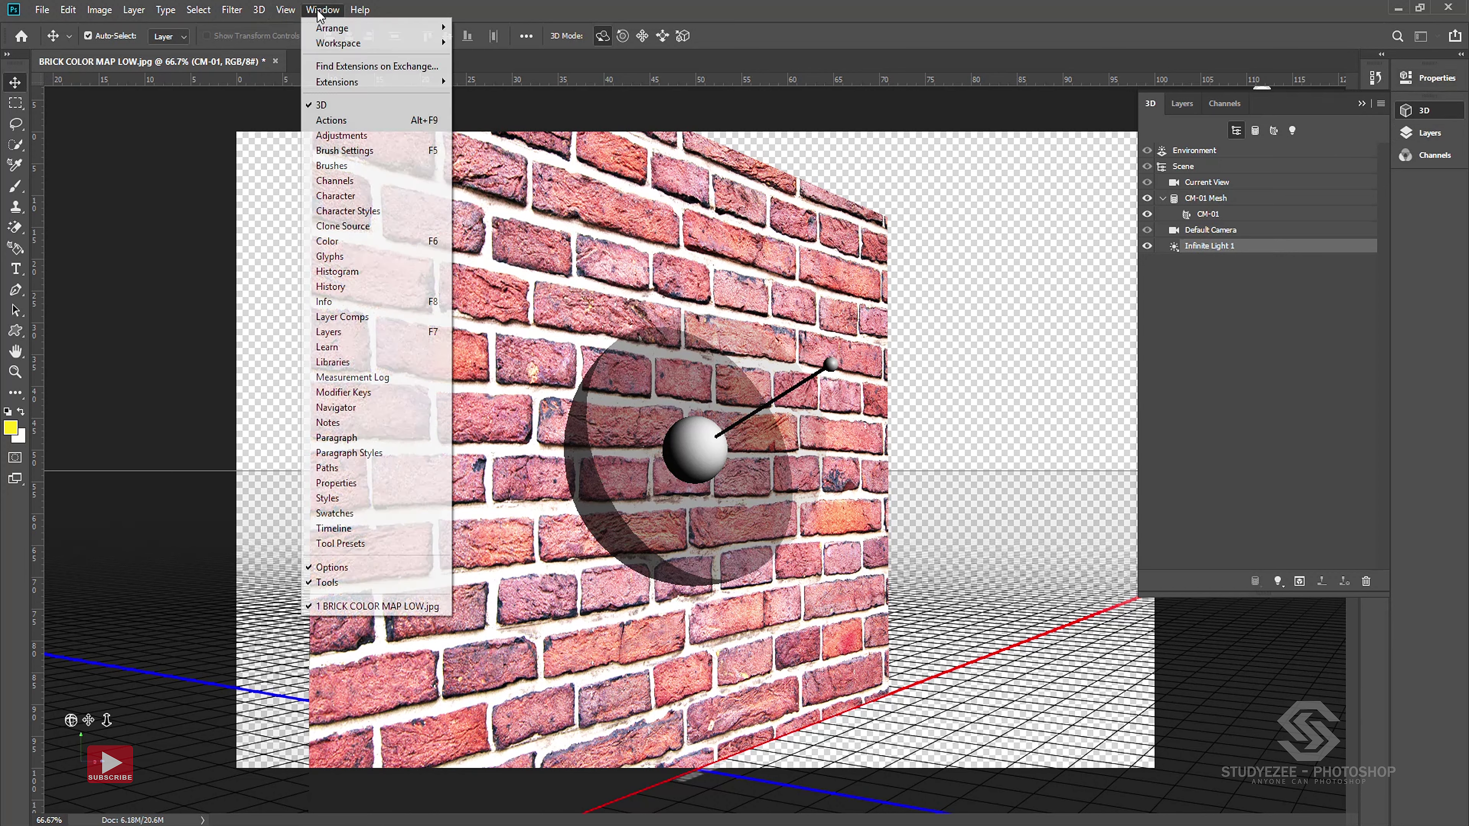
pyautogui.click(353, 484)
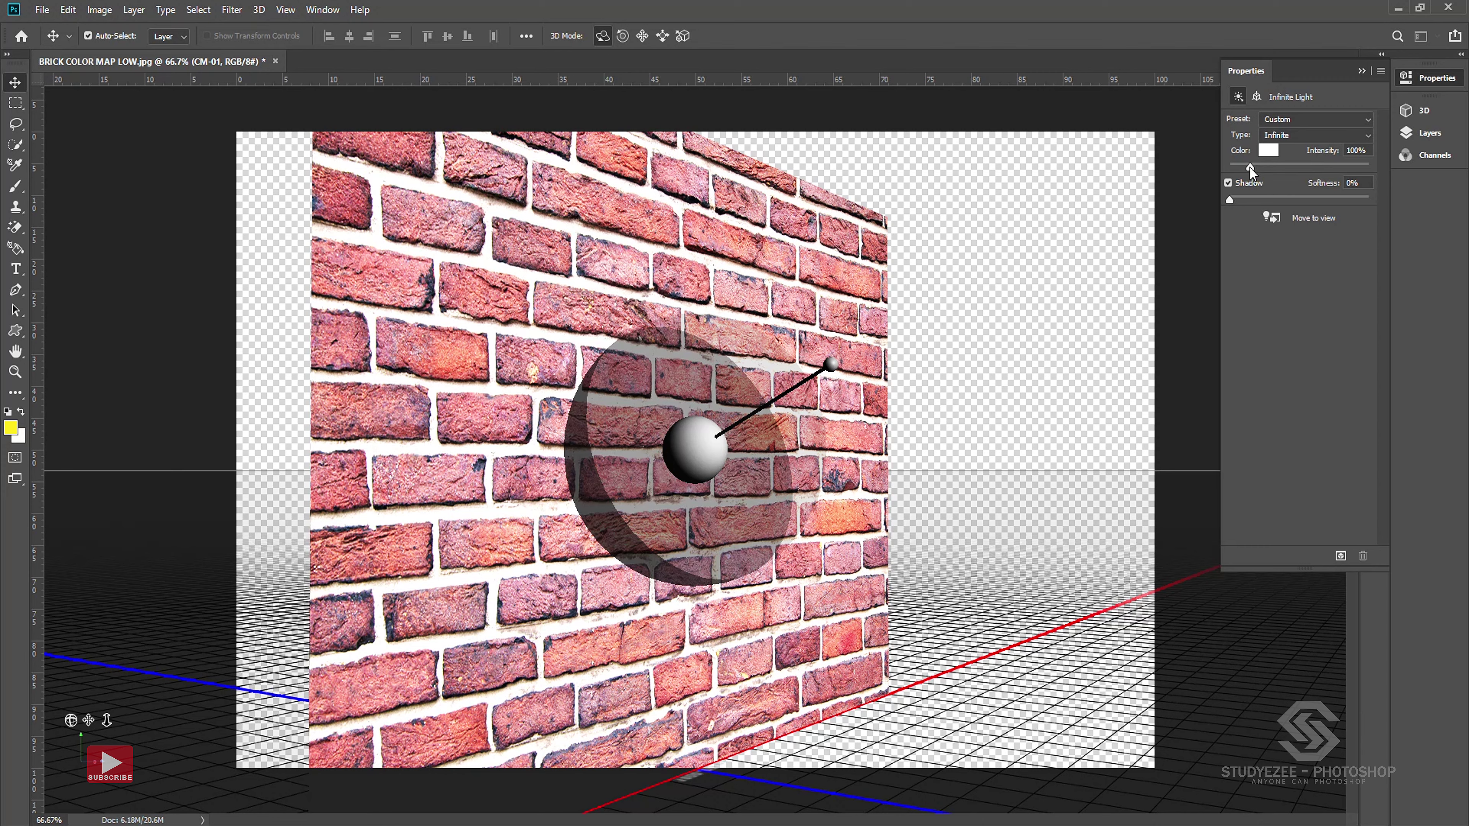
pyautogui.moveTo(1249, 166); pyautogui.dragTo(1243, 166)
pyautogui.moveTo(832, 362); pyautogui.dragTo(737, 354)
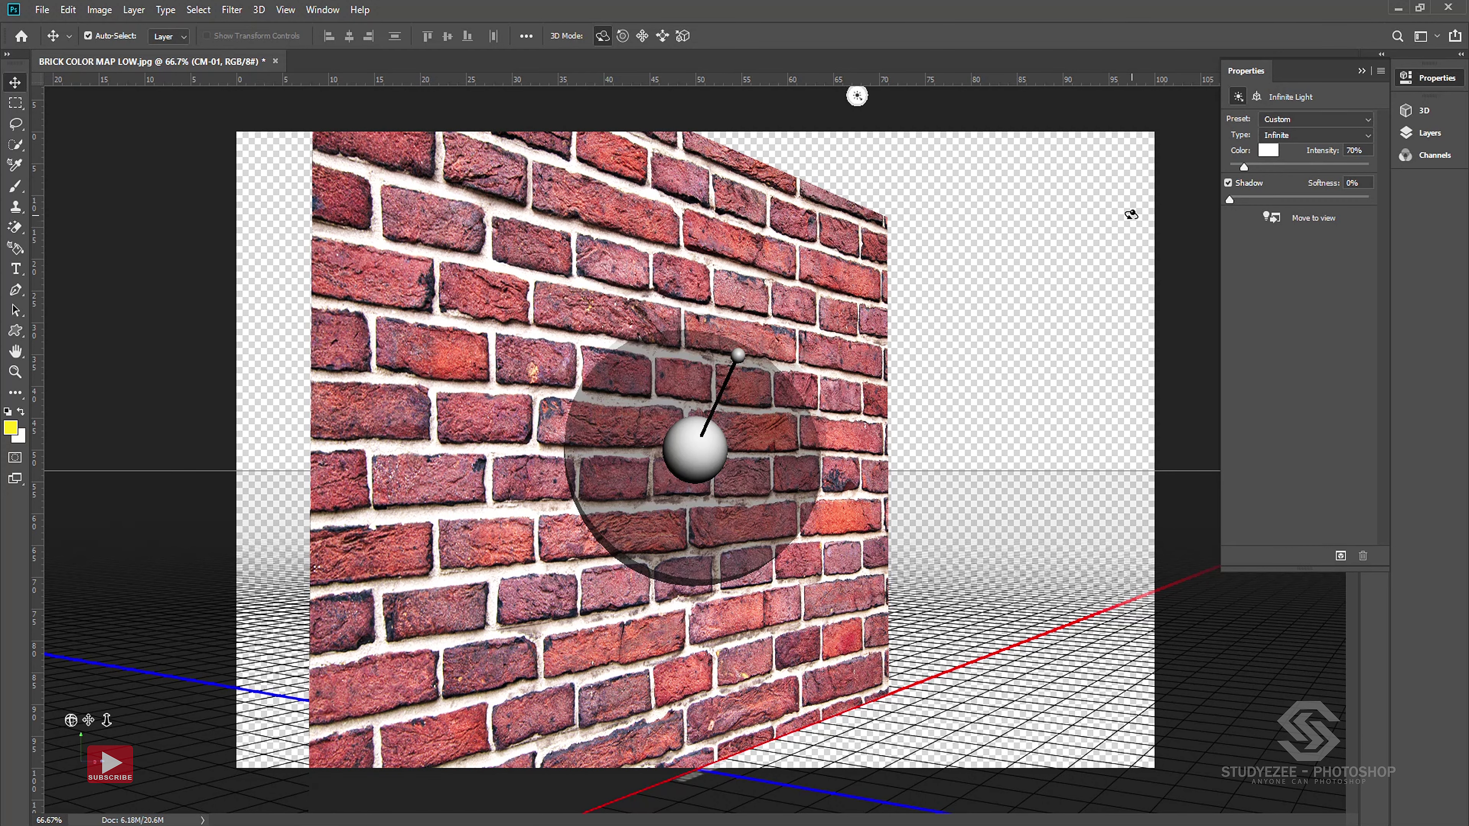
# Step: Orbit the camera to an angled side view of the wall and point Infinite Light 1 nearly straight down
pyautogui.click(1428, 111)
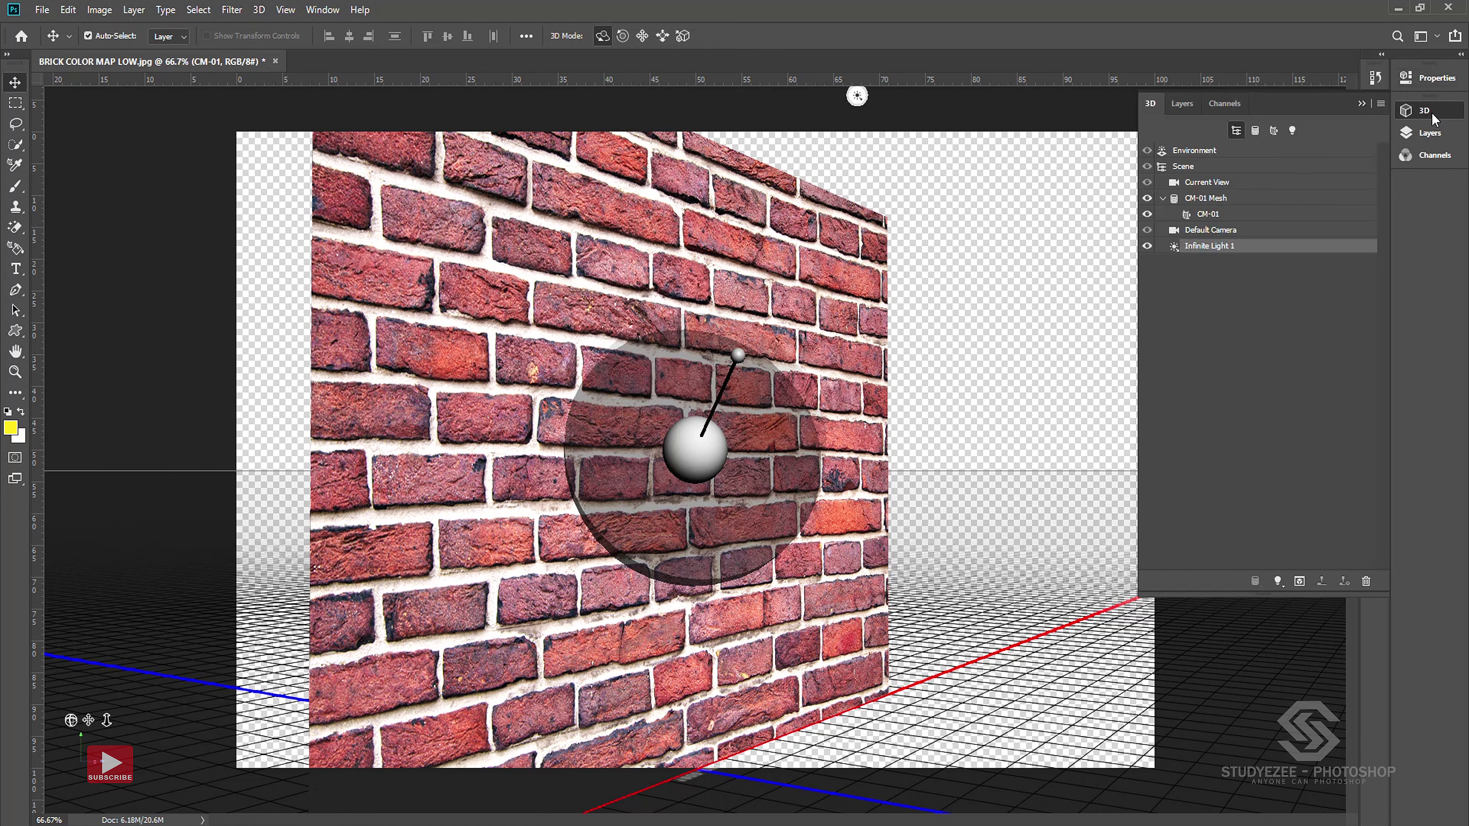
pyautogui.click(1183, 167)
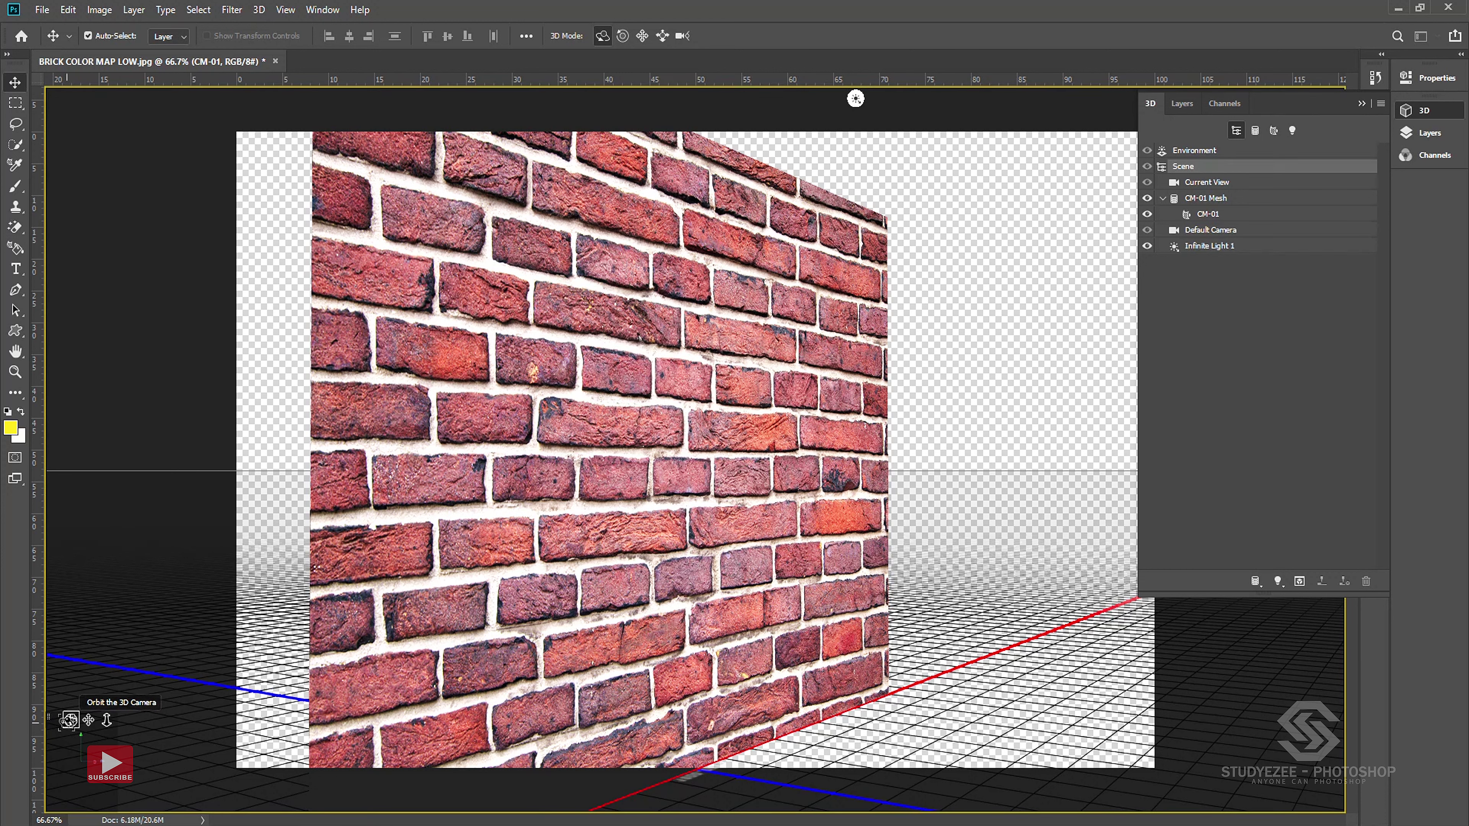
pyautogui.moveTo(68, 720)
pyautogui.mouseDown()
pyautogui.moveTo(92, 723)
pyautogui.moveTo(70, 721)
pyautogui.mouseUp()
pyautogui.moveTo(959, 99); pyautogui.dragTo(295, 99)
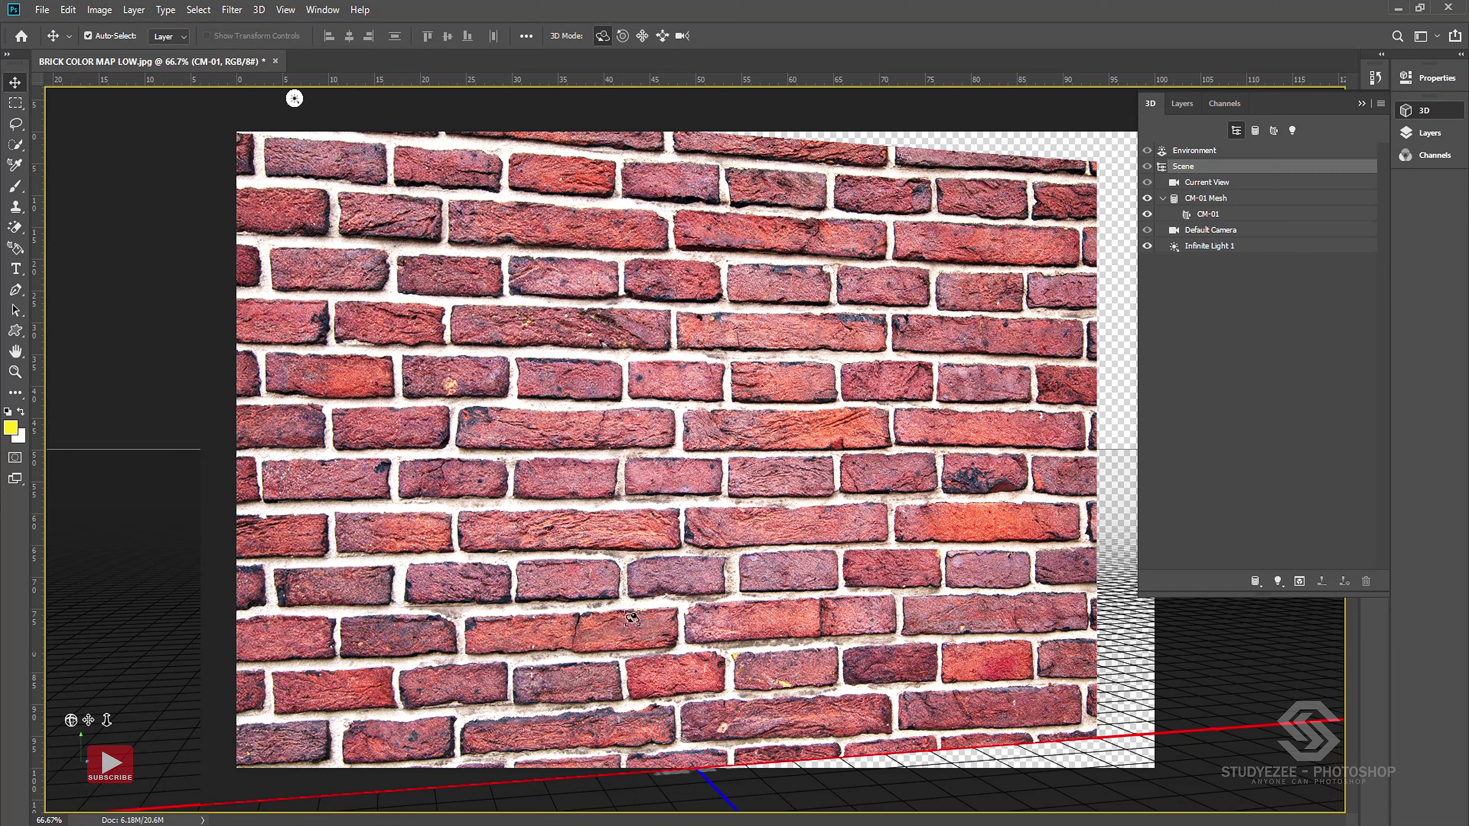
pyautogui.moveTo(106, 720); pyautogui.dragTo(81, 720)
pyautogui.click(505, 99)
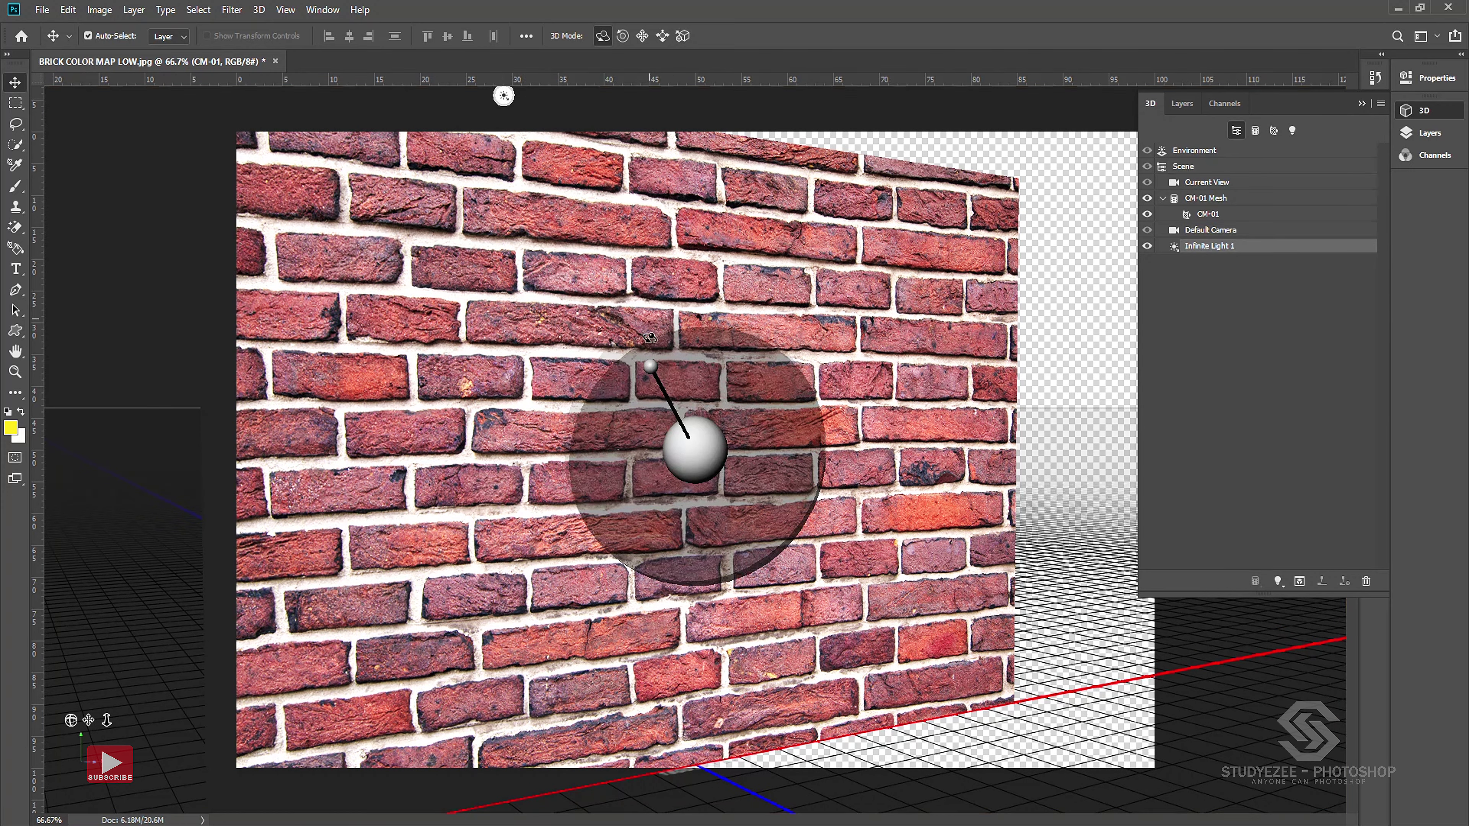
pyautogui.moveTo(650, 370)
pyautogui.mouseDown()
pyautogui.moveTo(809, 333)
pyautogui.moveTo(656, 346)
pyautogui.moveTo(677, 248)
pyautogui.mouseUp()
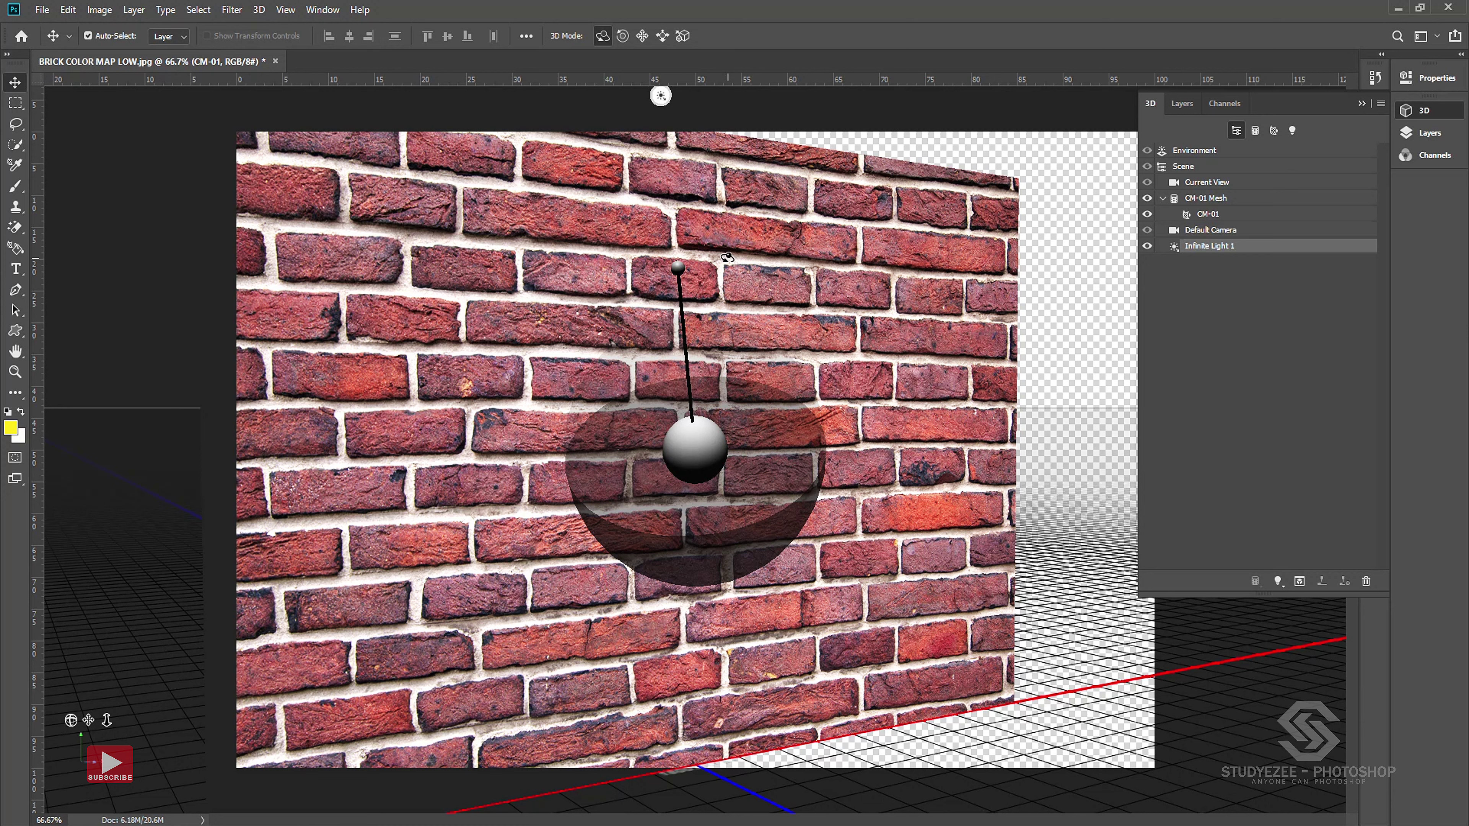
# Step: Delete the CM-01 3D layer, show and select the BUMP MAP layer, and bring up the 3D panel
pyautogui.click(1421, 134)
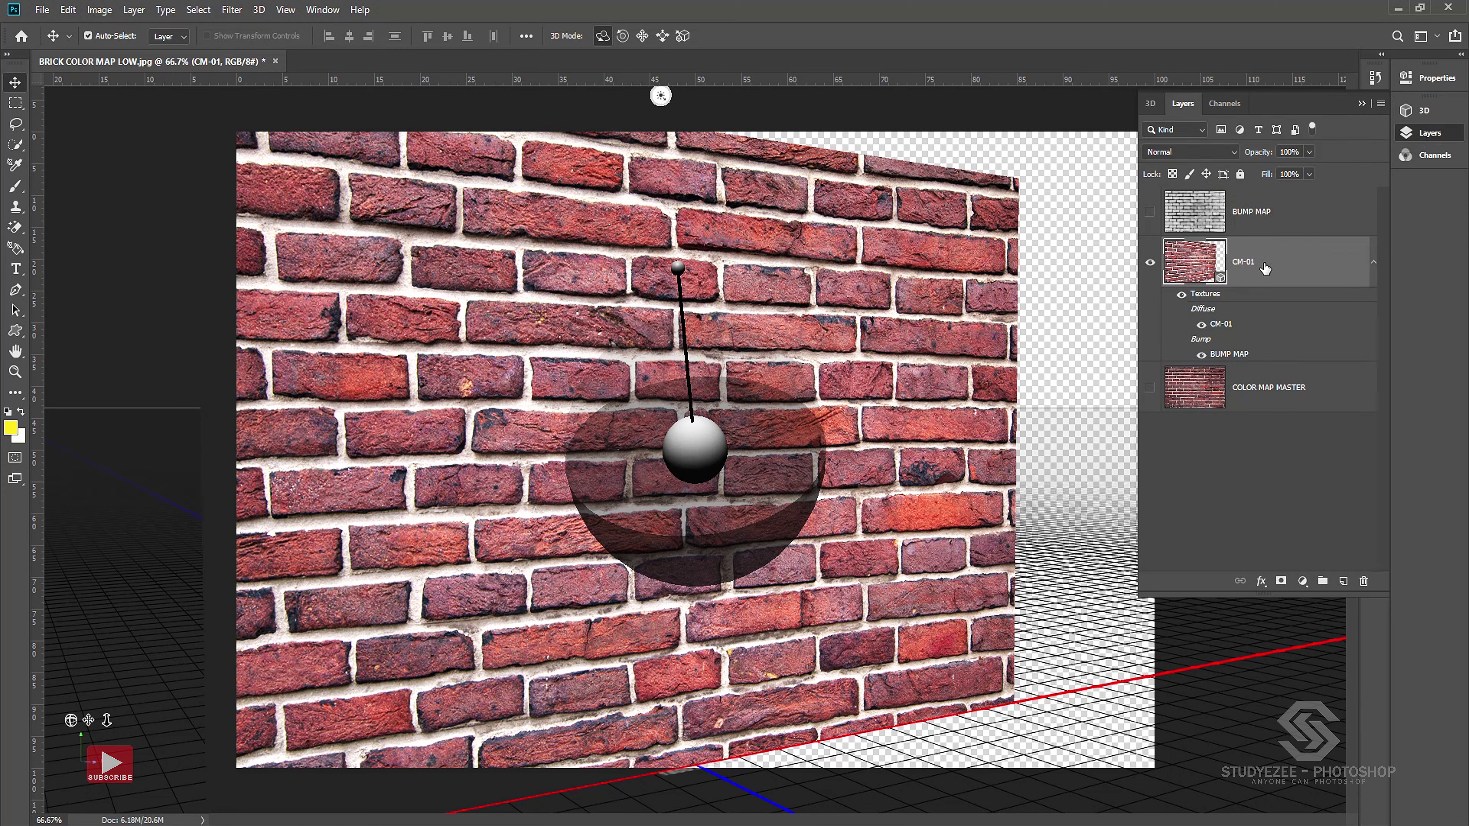
pyautogui.moveTo(1269, 268)
pyautogui.mouseDown()
pyautogui.moveTo(1362, 523)
pyautogui.moveTo(1362, 581)
pyautogui.mouseUp()
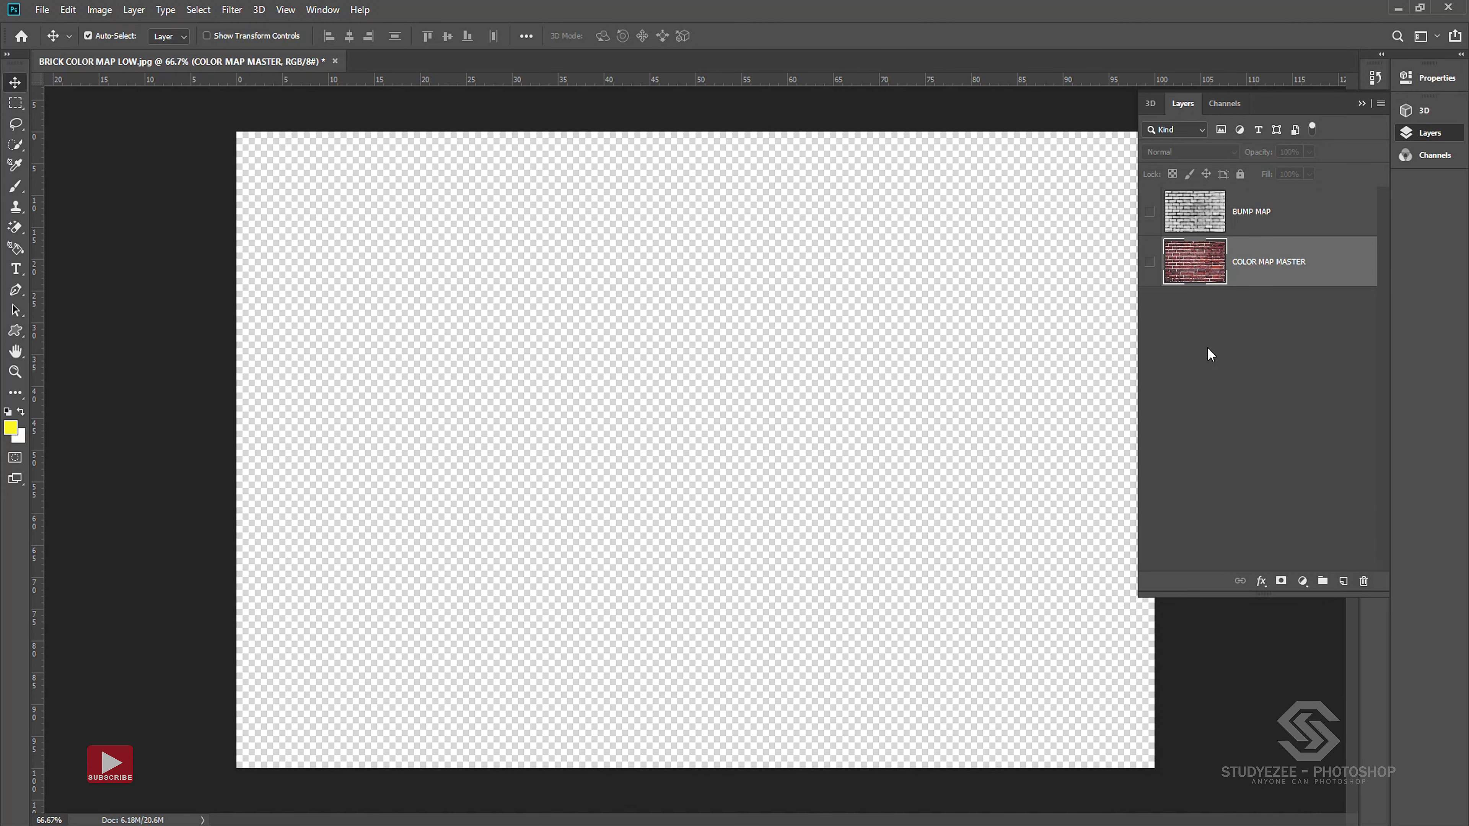
pyautogui.click(1151, 215)
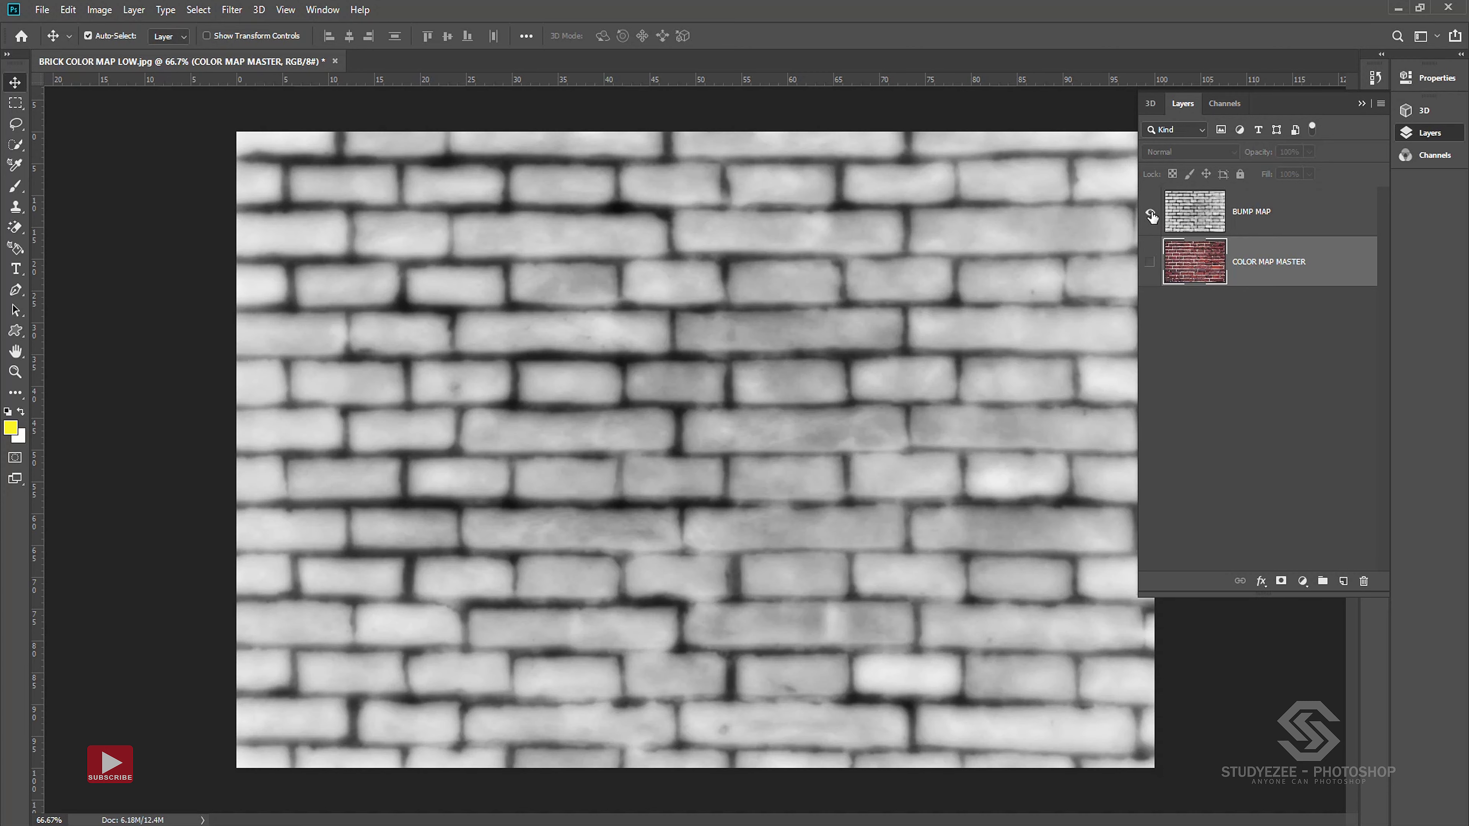
pyautogui.click(1241, 213)
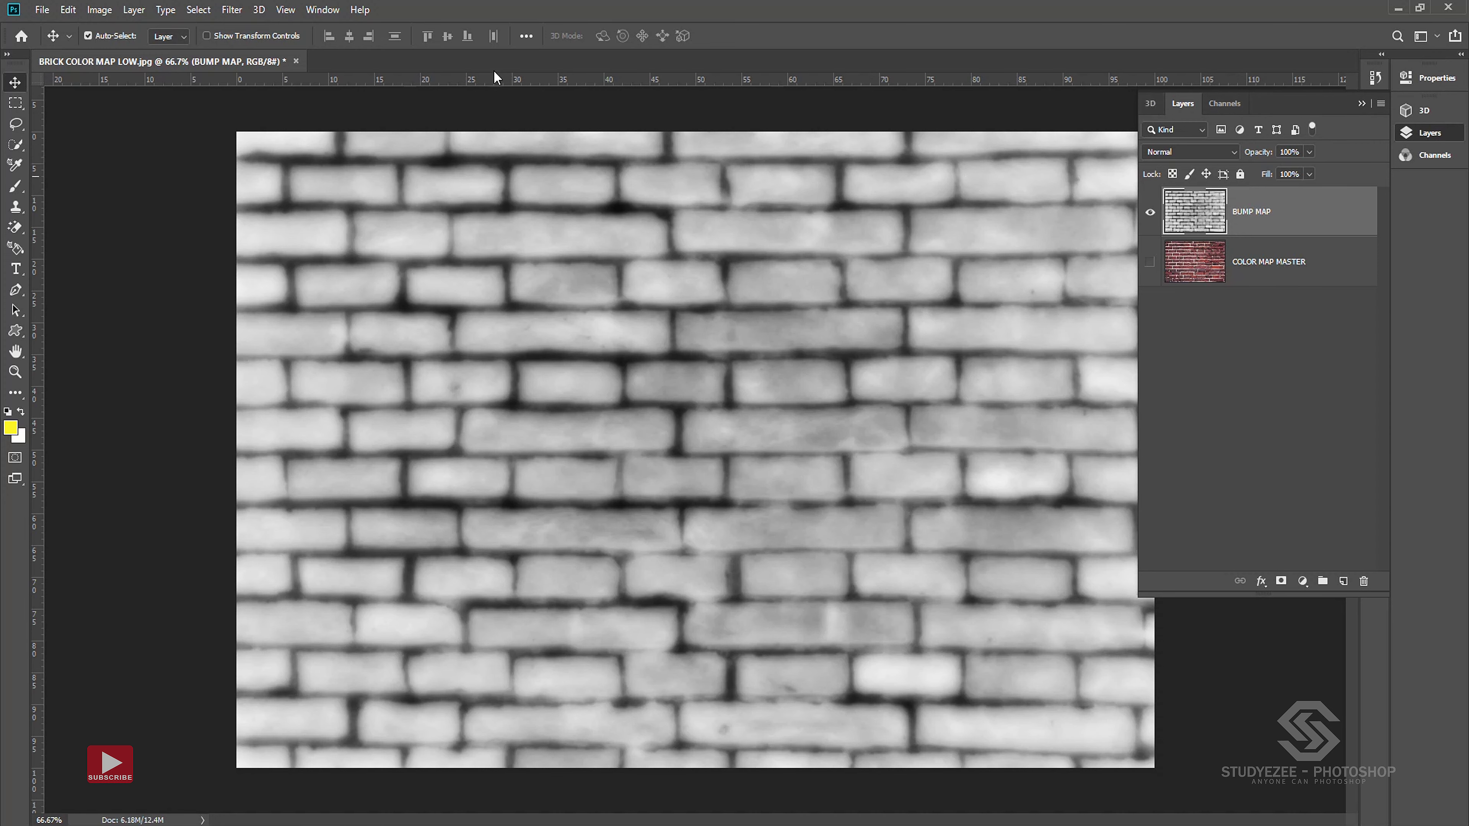
pyautogui.click(323, 10)
pyautogui.click(326, 97)
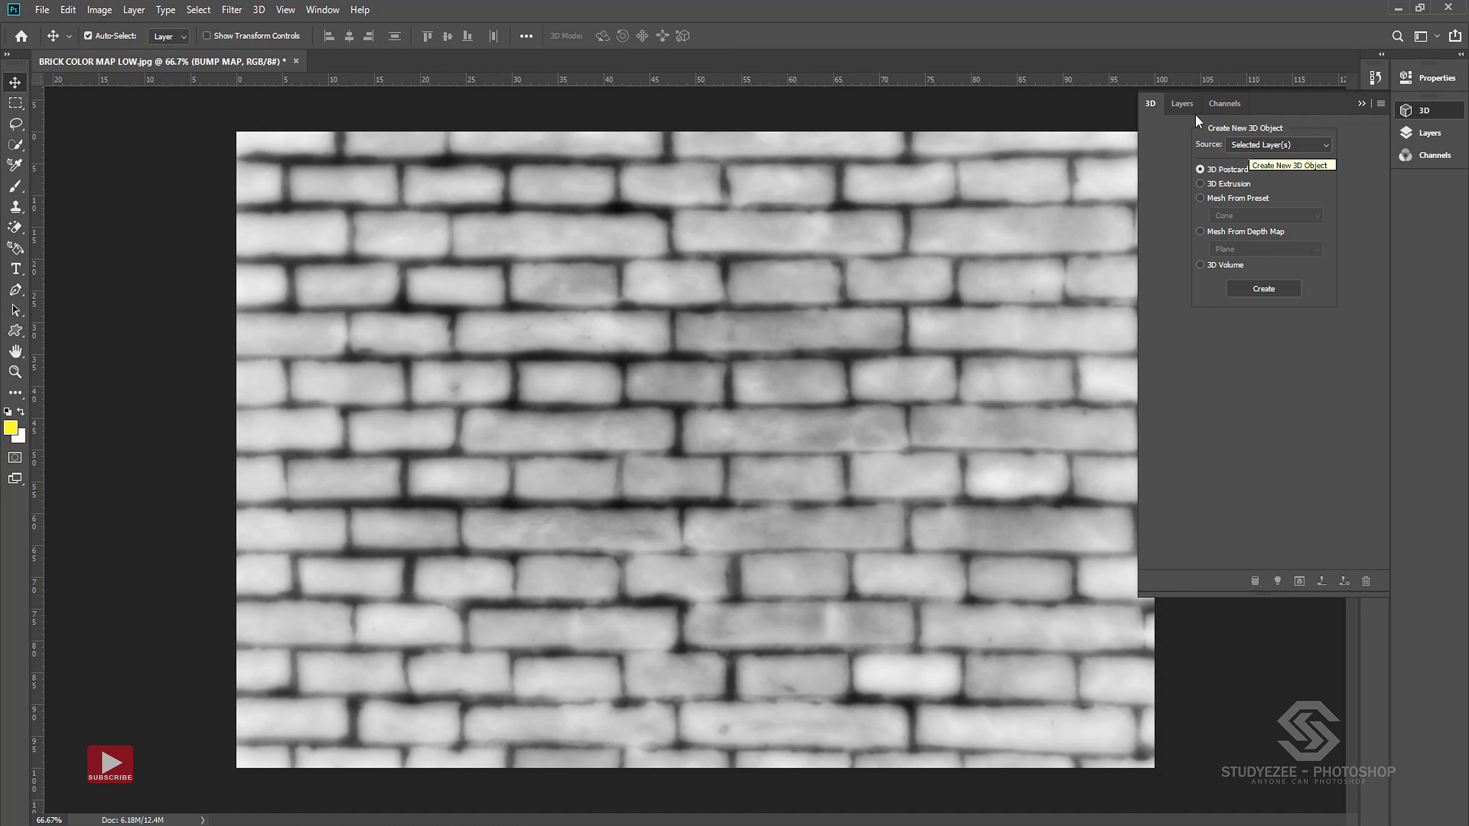
# Step: Create a Mesh From Depth Map with the Plane shape from the BUMP MAP layer
pyautogui.click(1182, 104)
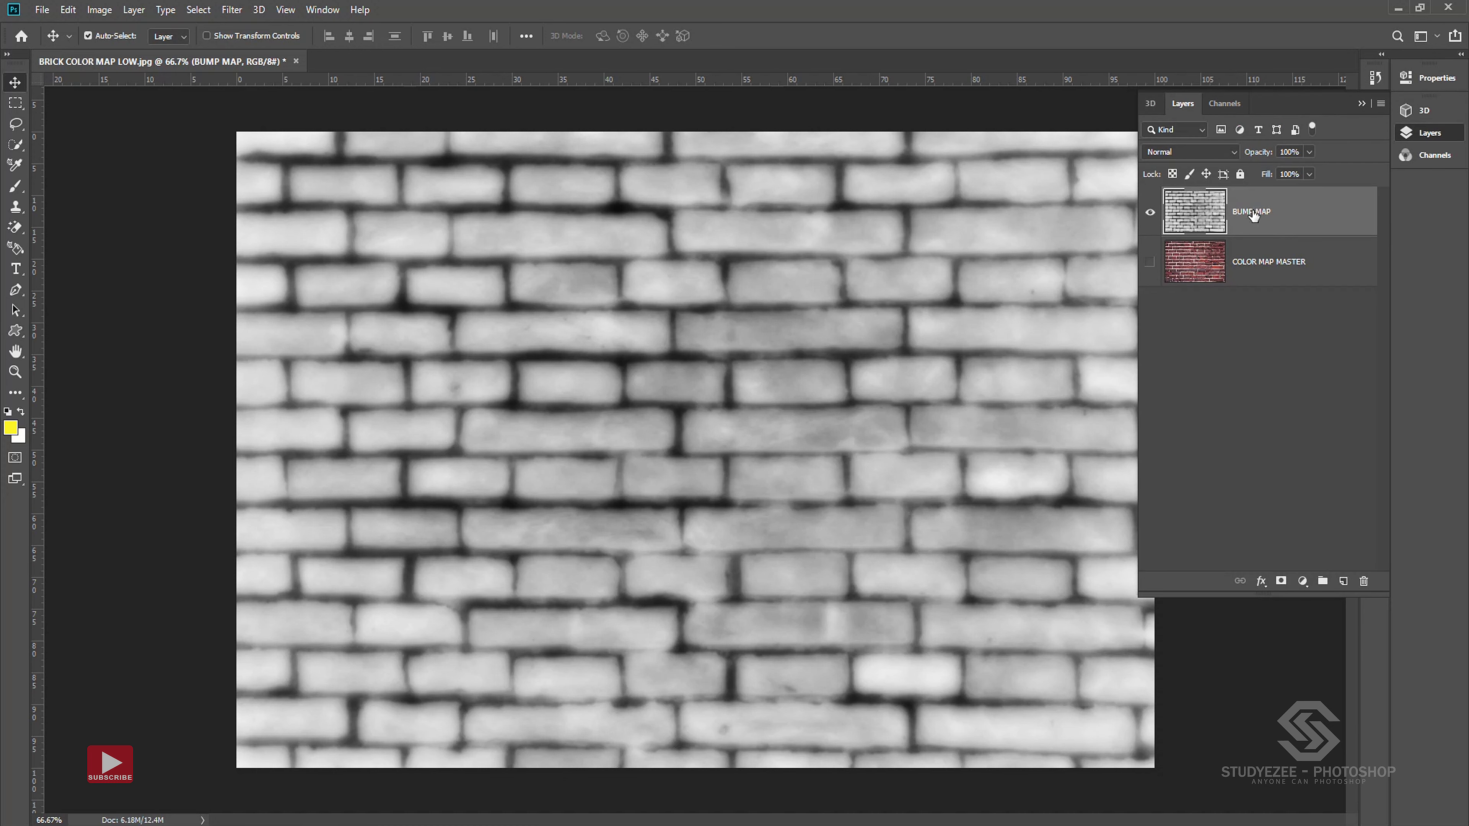
pyautogui.click(1149, 103)
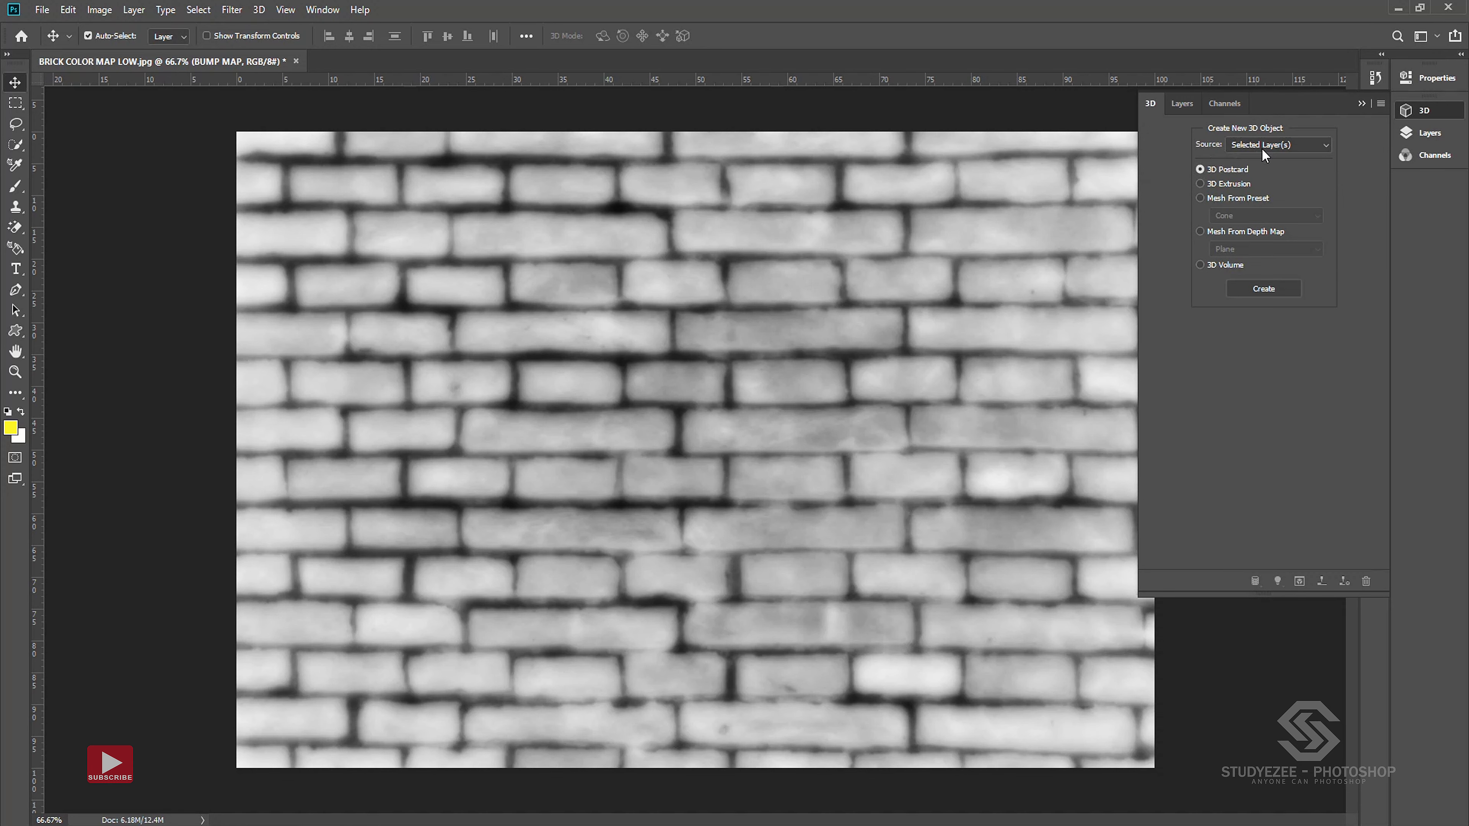
pyautogui.click(1199, 237)
pyautogui.click(1252, 254)
pyautogui.click(1261, 262)
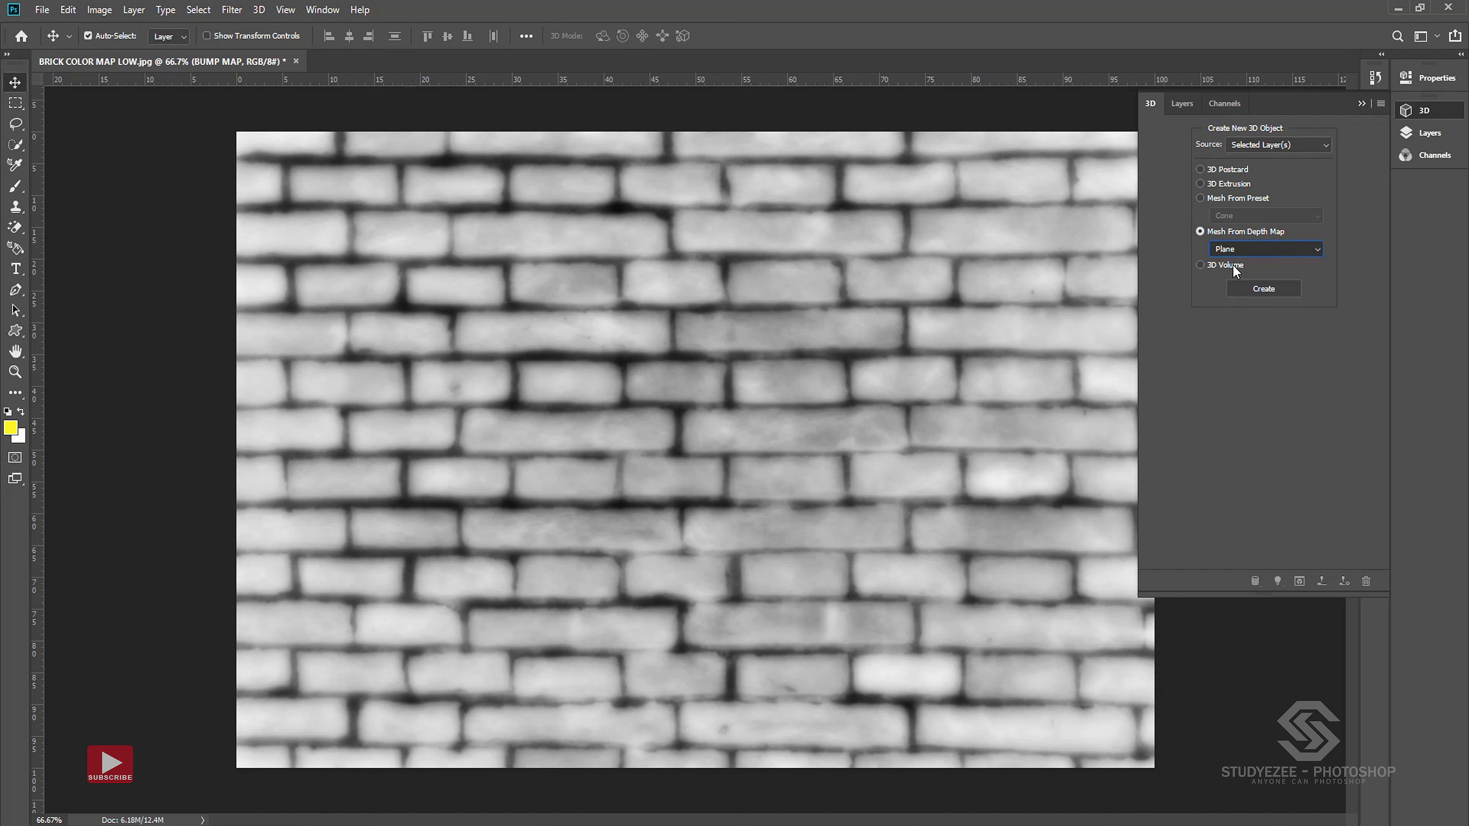
pyautogui.click(1250, 290)
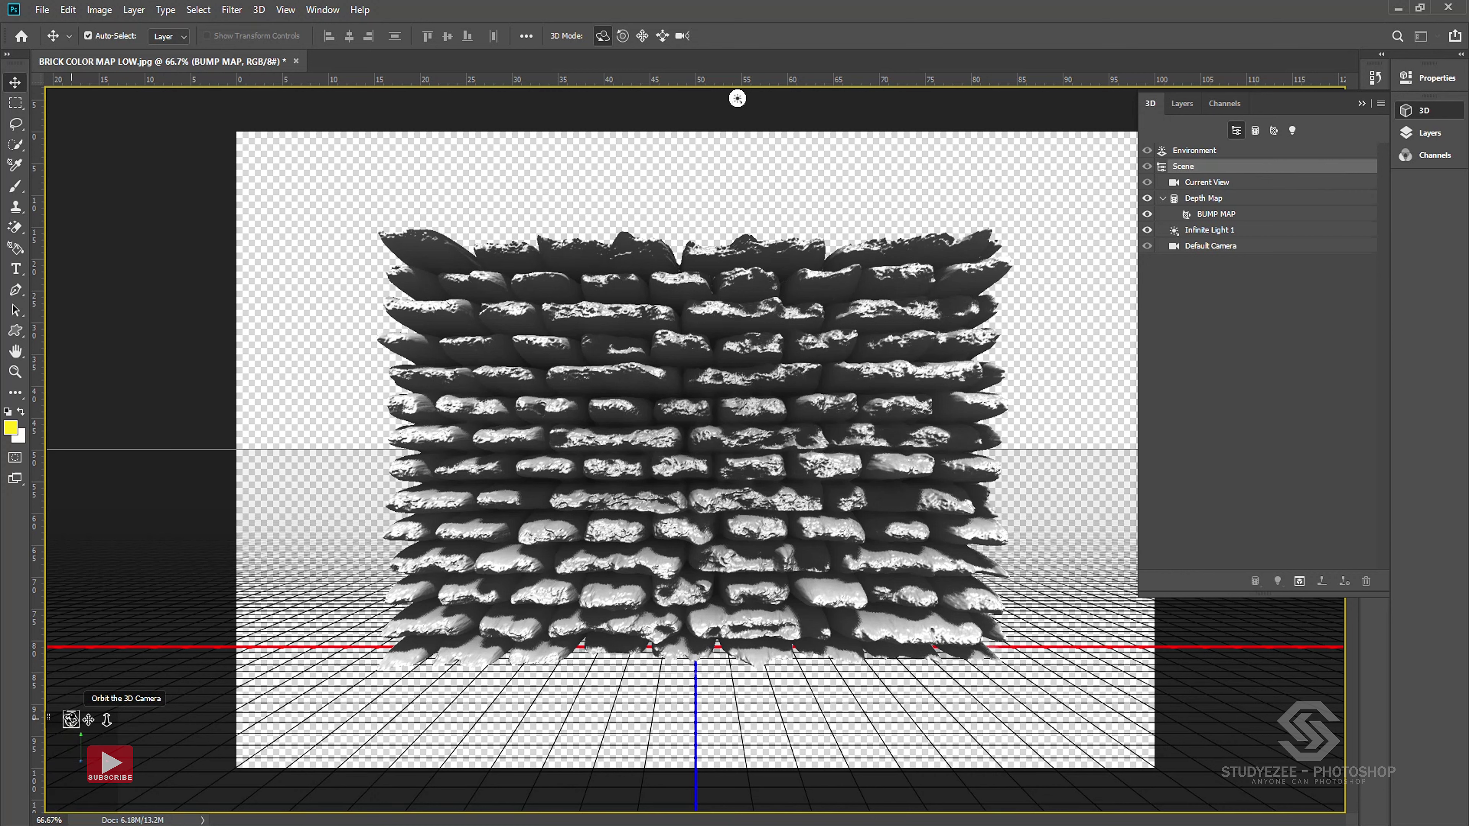
# Step: Select the Depth Map mesh and scale it along Z down to 0.05 px for shallow brick relief
pyautogui.moveTo(70, 719)
pyautogui.mouseDown()
pyautogui.moveTo(165, 712)
pyautogui.moveTo(87, 723)
pyautogui.mouseUp()
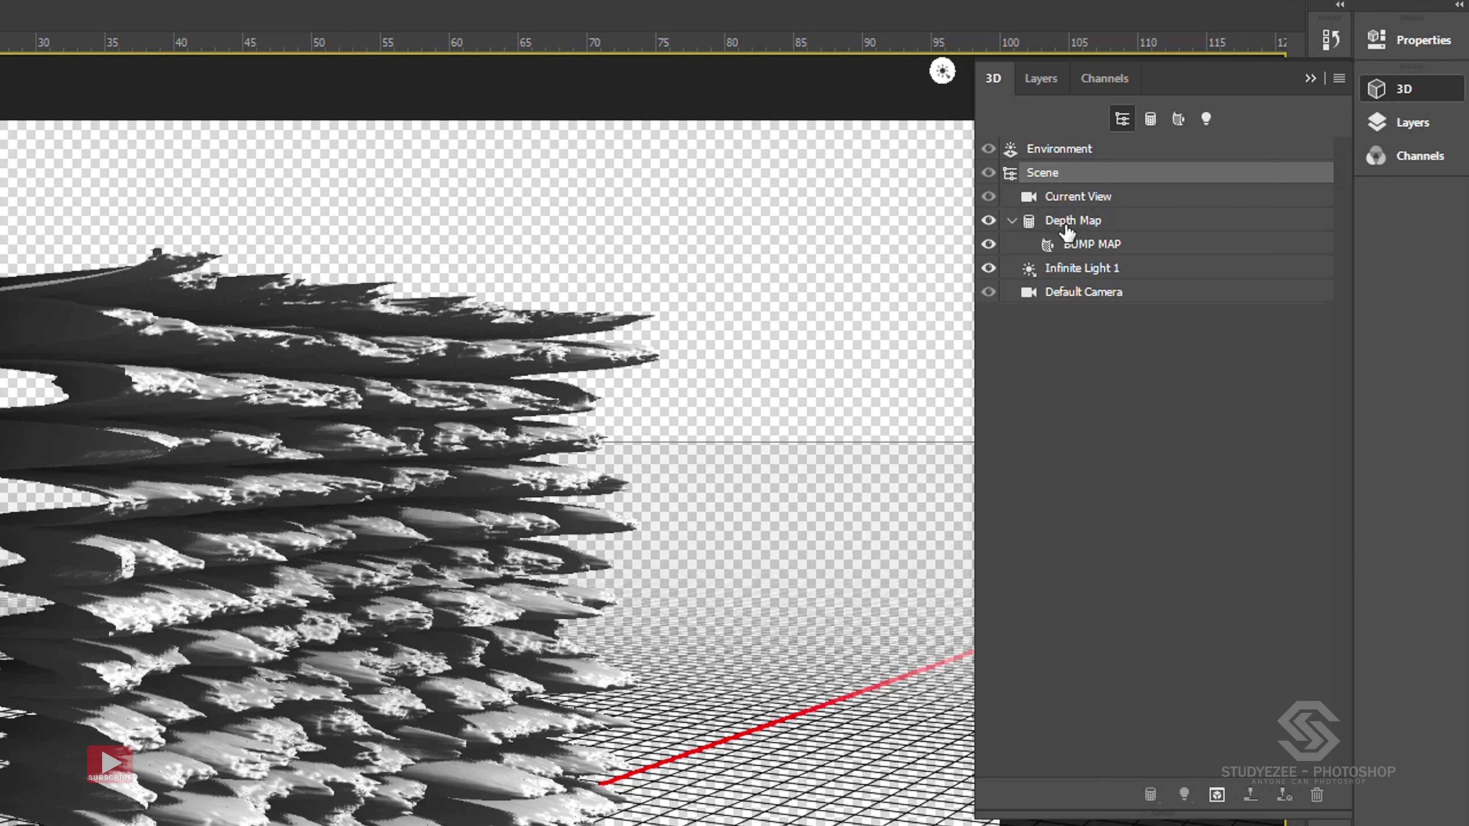
pyautogui.click(1066, 229)
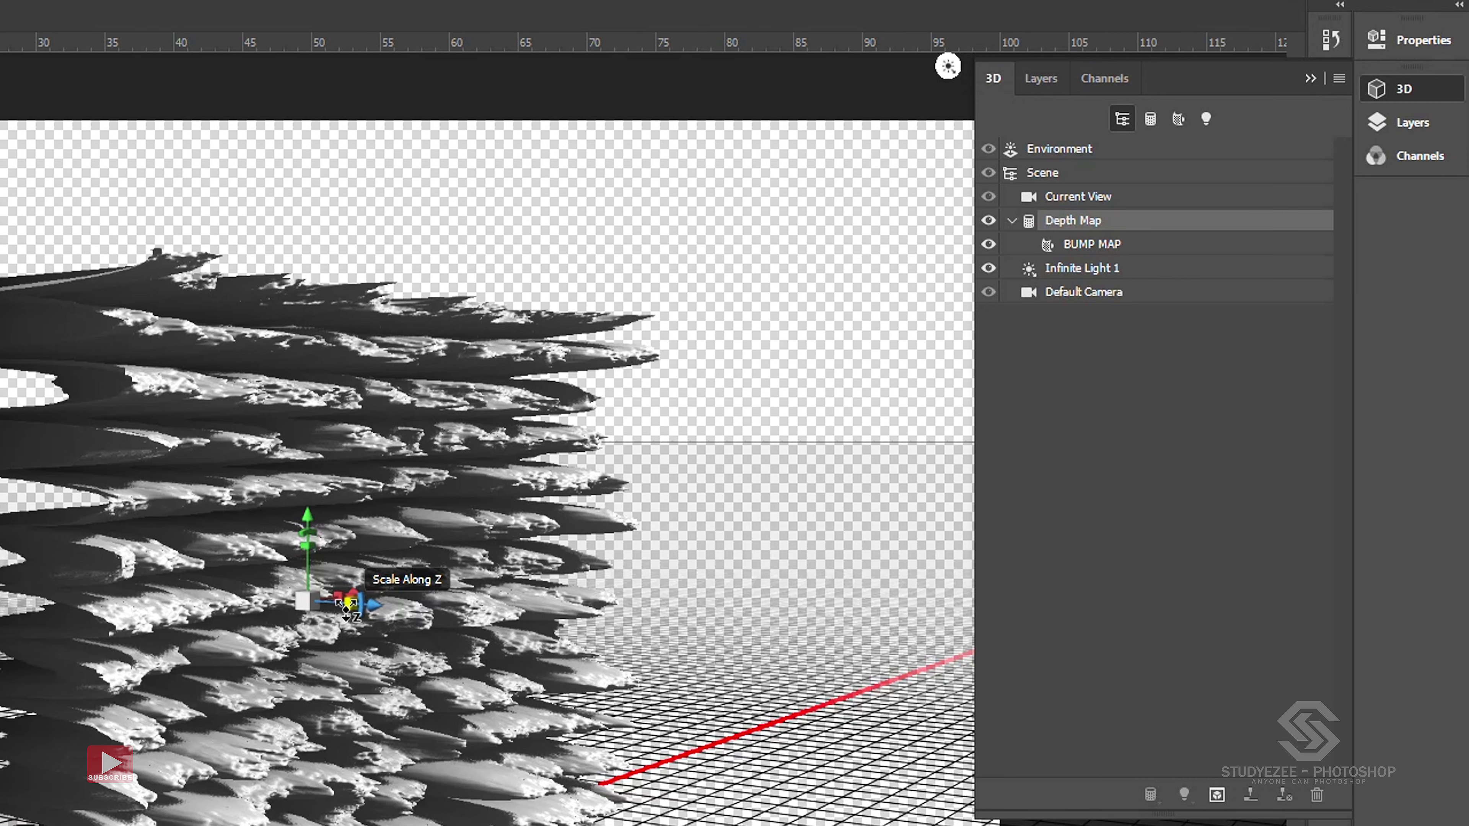
pyautogui.moveTo(347, 605); pyautogui.dragTo(171, 587)
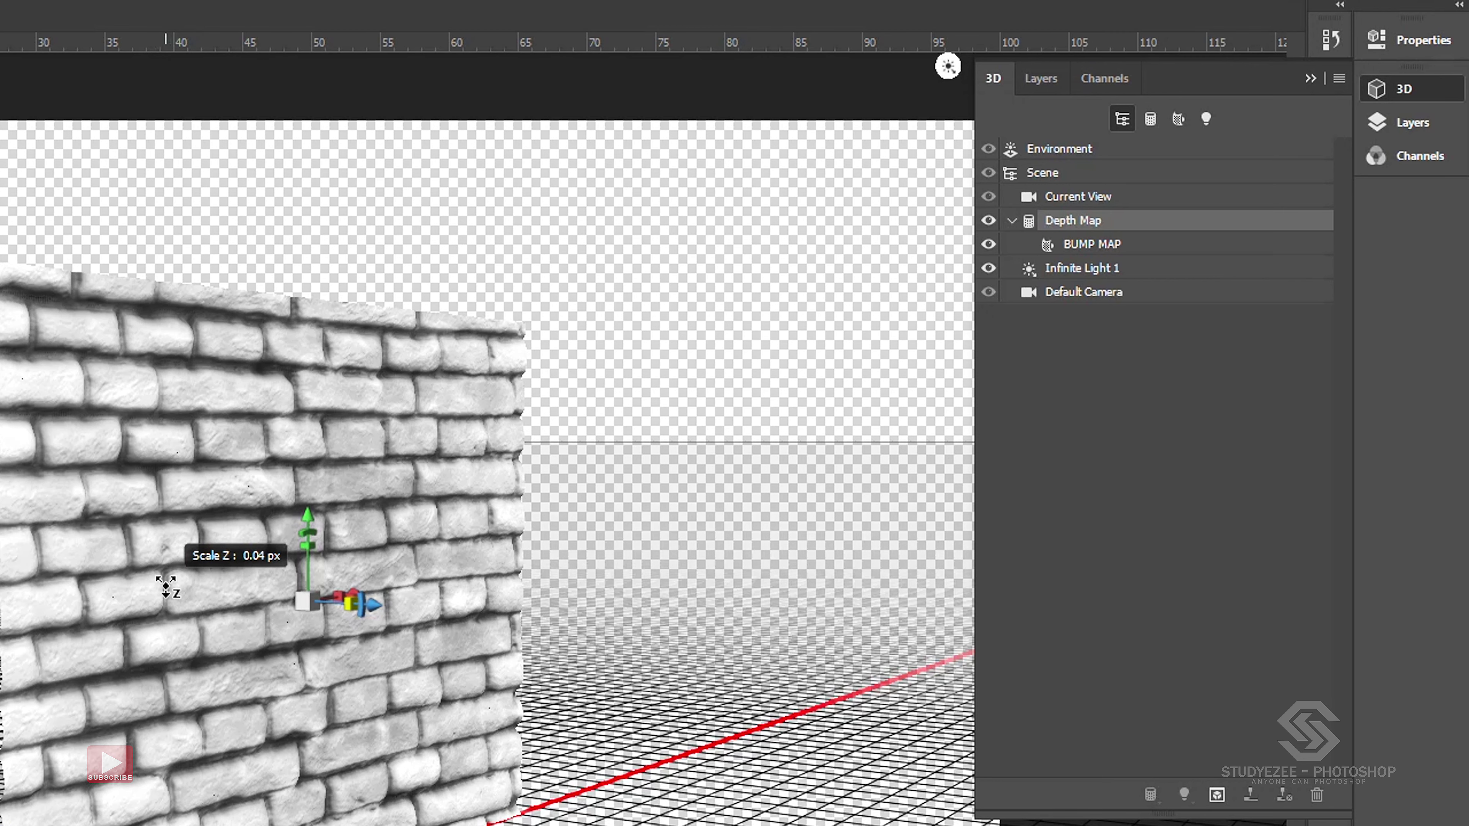
pyautogui.moveTo(166, 586)
pyautogui.mouseDown()
pyautogui.moveTo(122, 586)
pyautogui.moveTo(166, 599)
pyautogui.mouseUp()
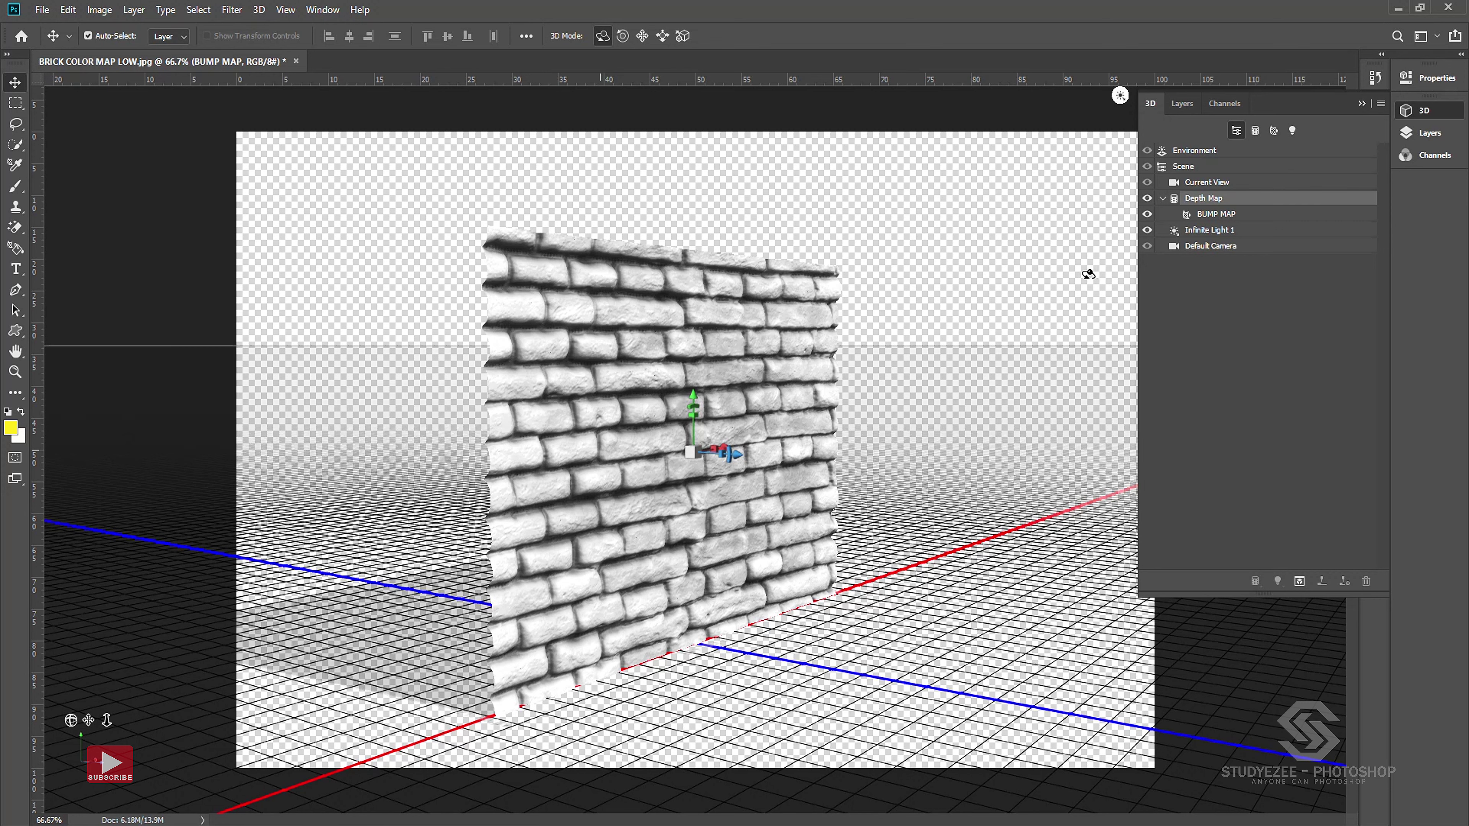
# Step: Open the BUMP MAP material's diffuse texture as BUMP MAP.psb, then return to the brick wall document
pyautogui.click(1212, 216)
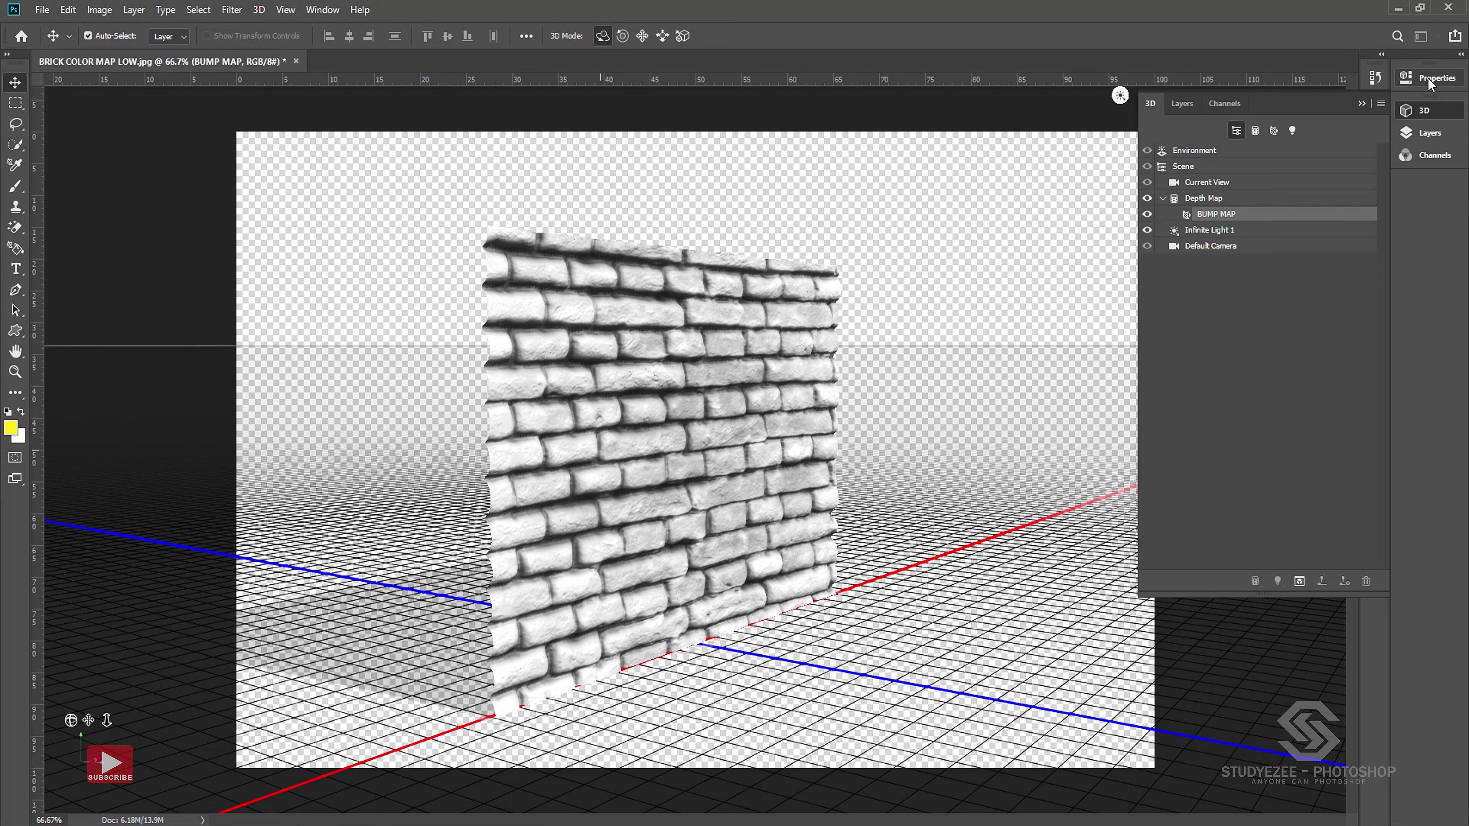
pyautogui.click(322, 9)
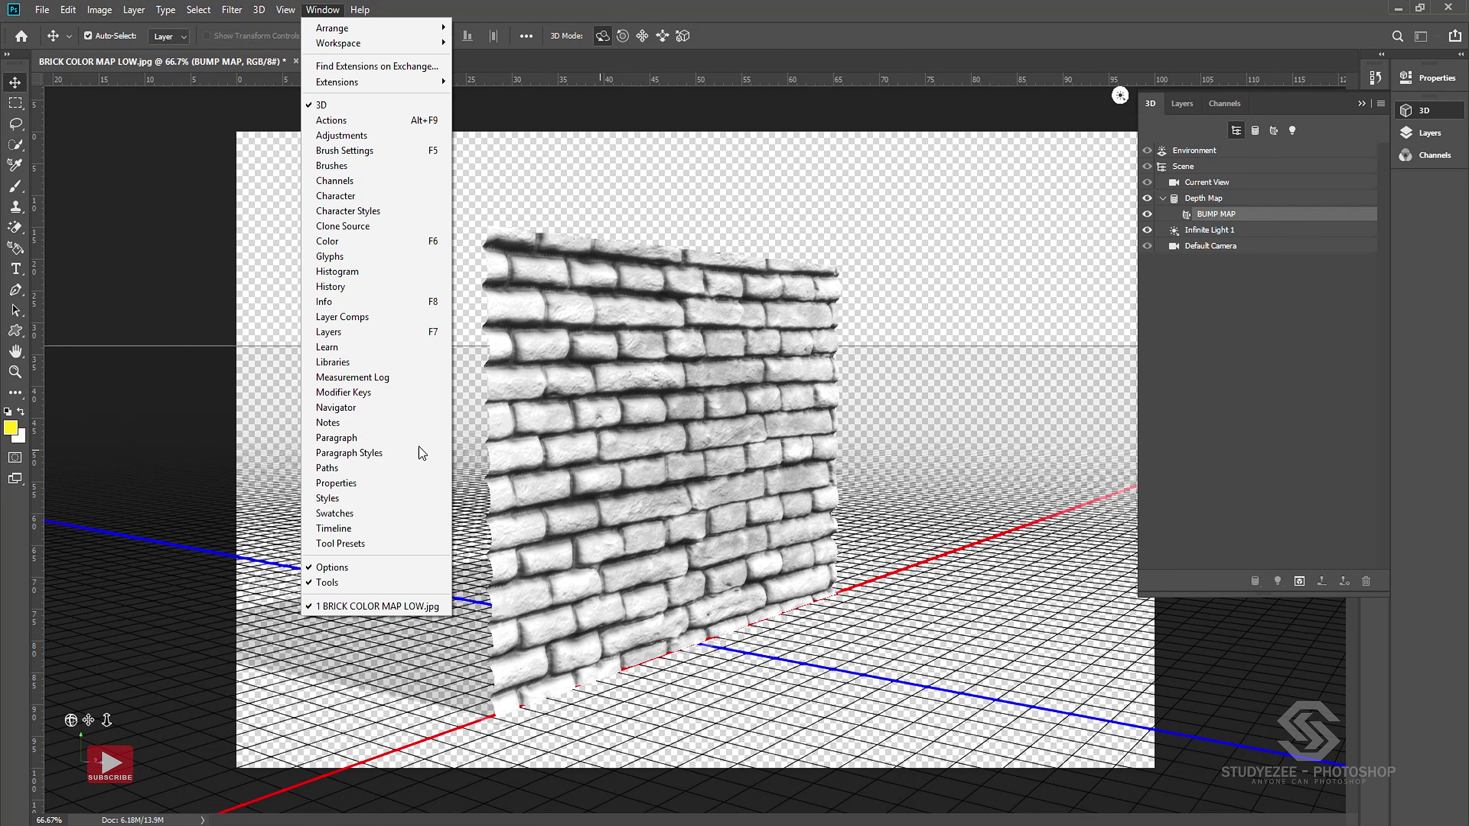
pyautogui.click(354, 482)
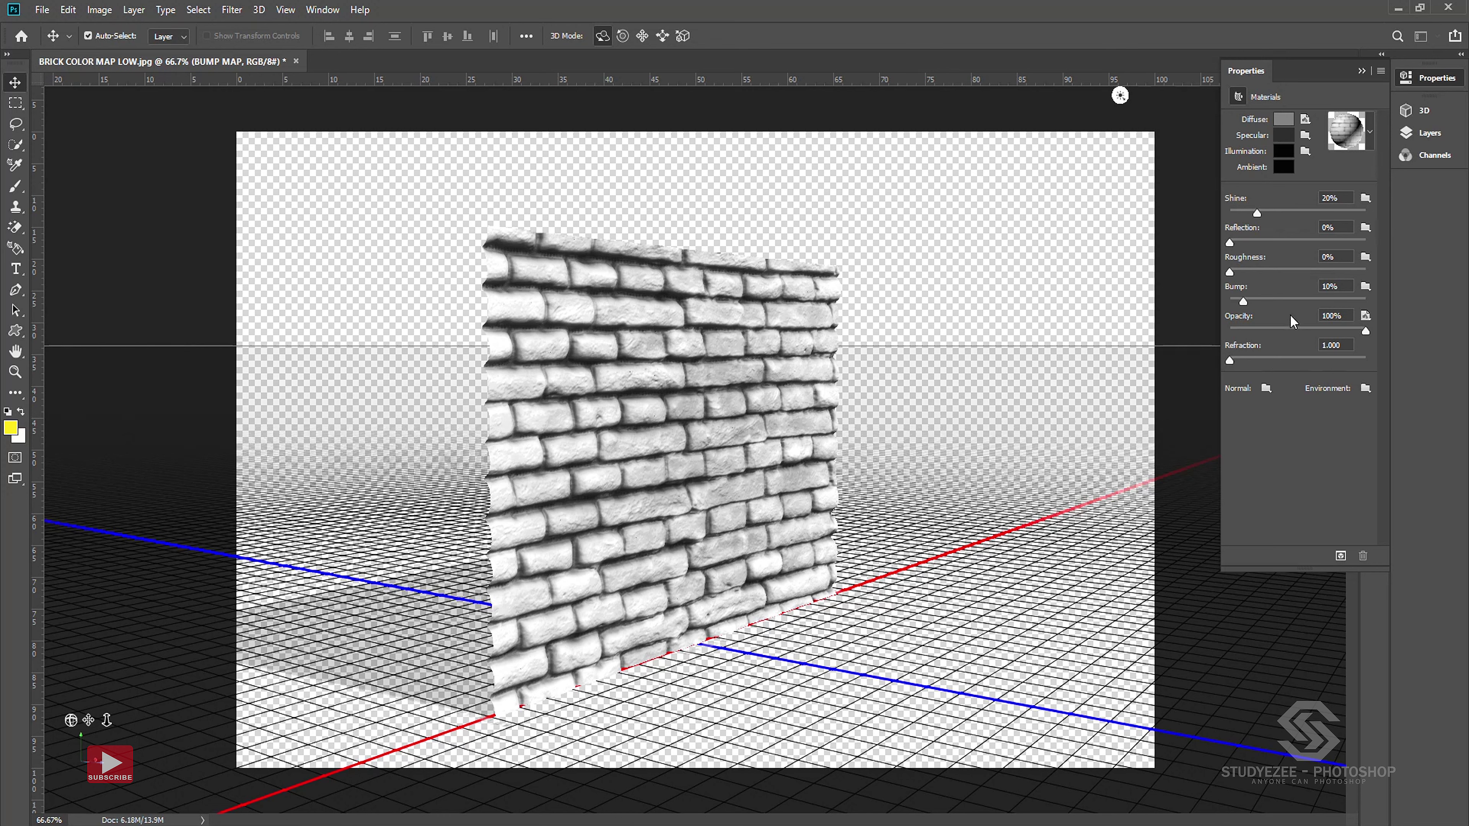
pyautogui.moveTo(1305, 119)
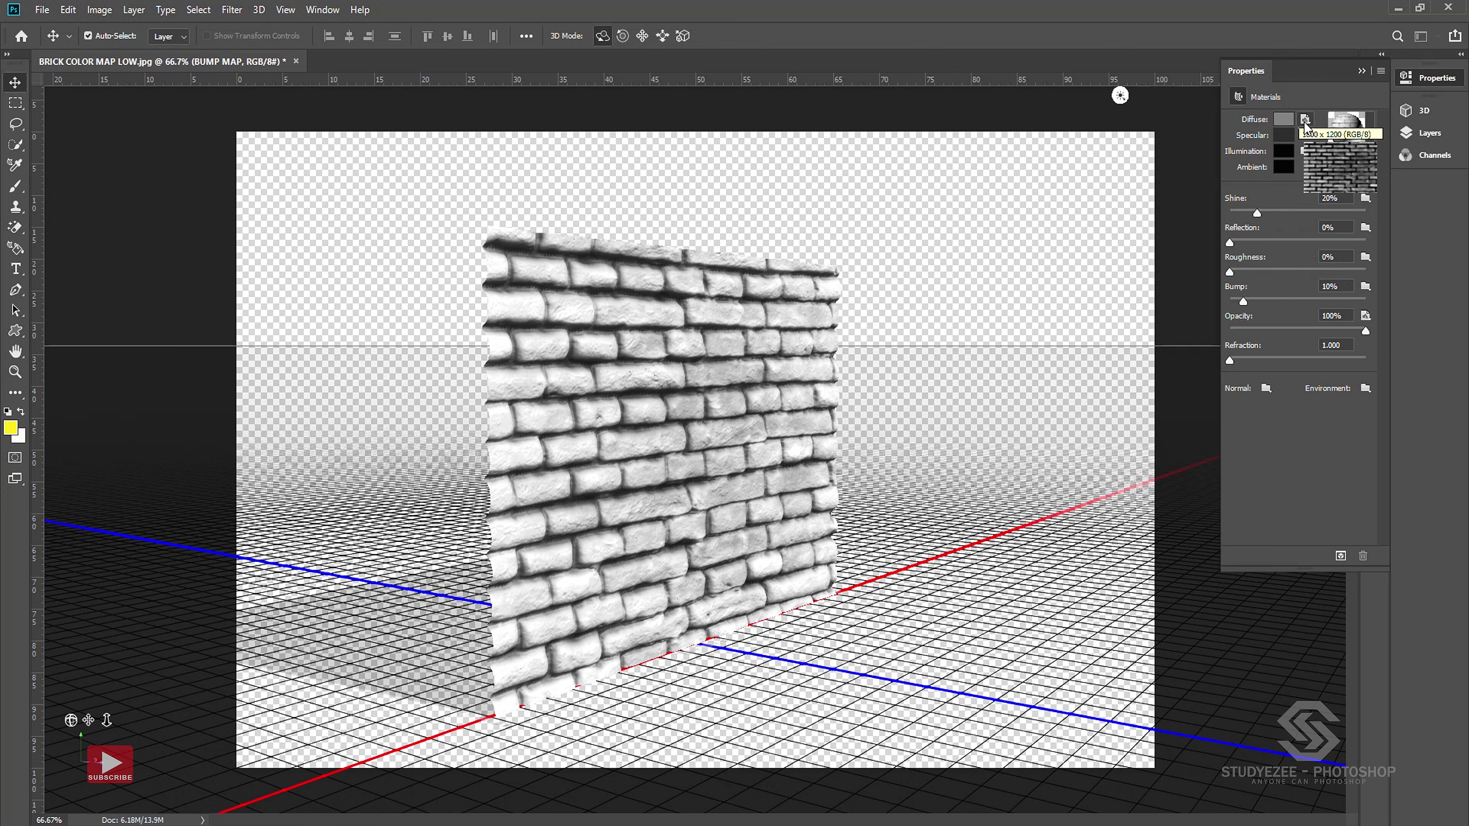
pyautogui.click(1307, 124)
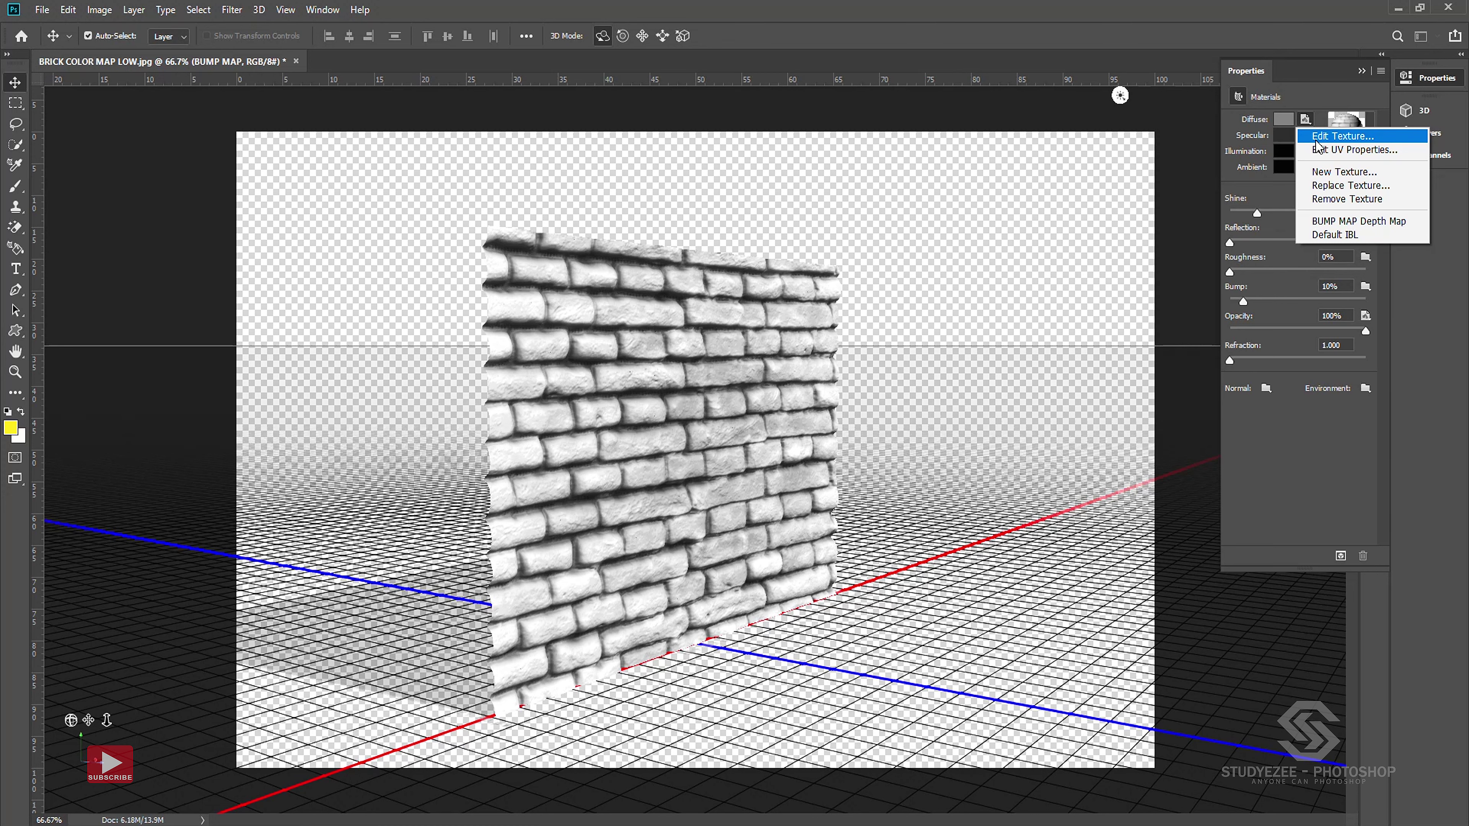
pyautogui.click(1319, 138)
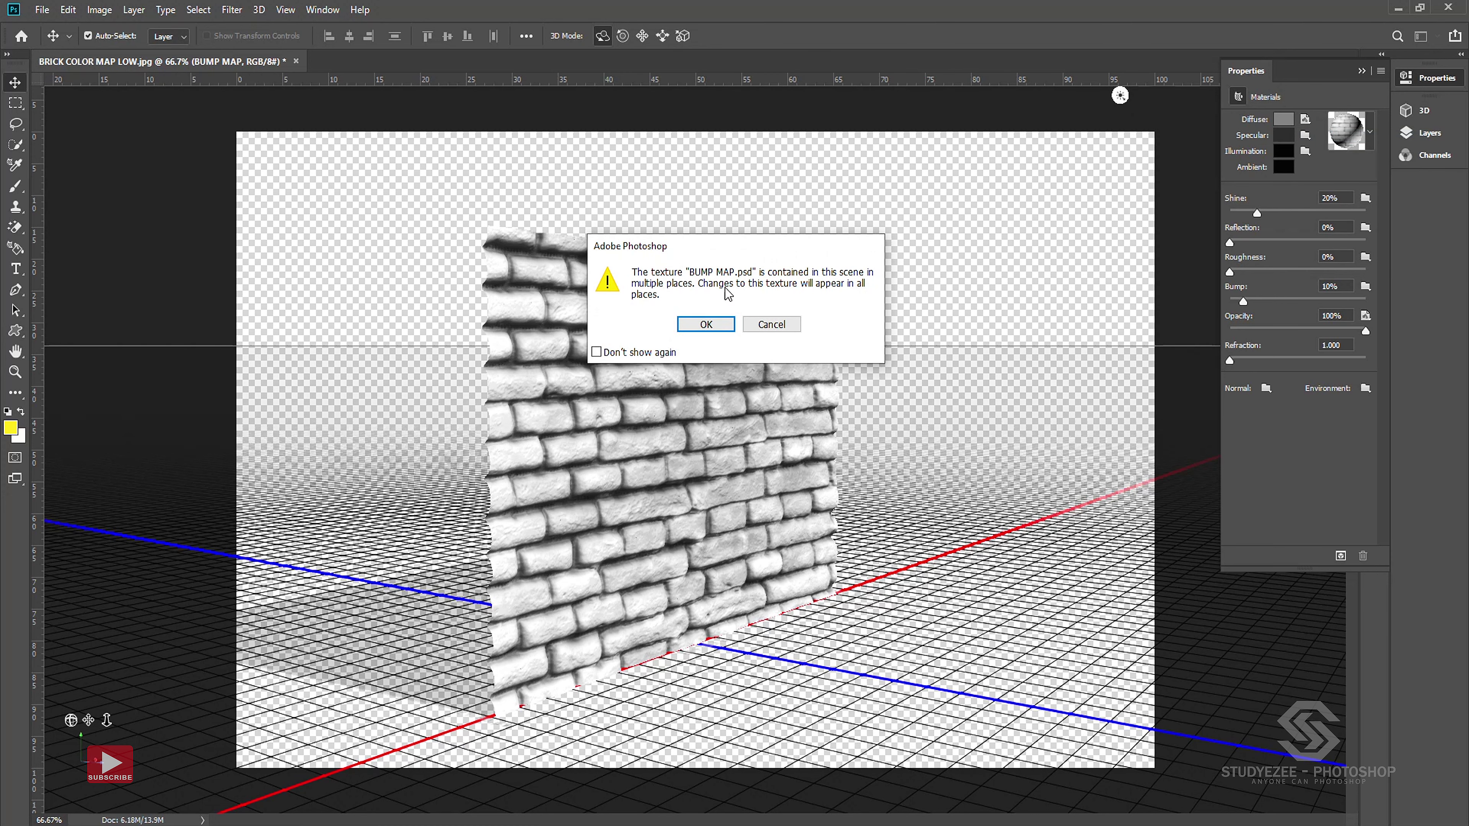
pyautogui.click(707, 325)
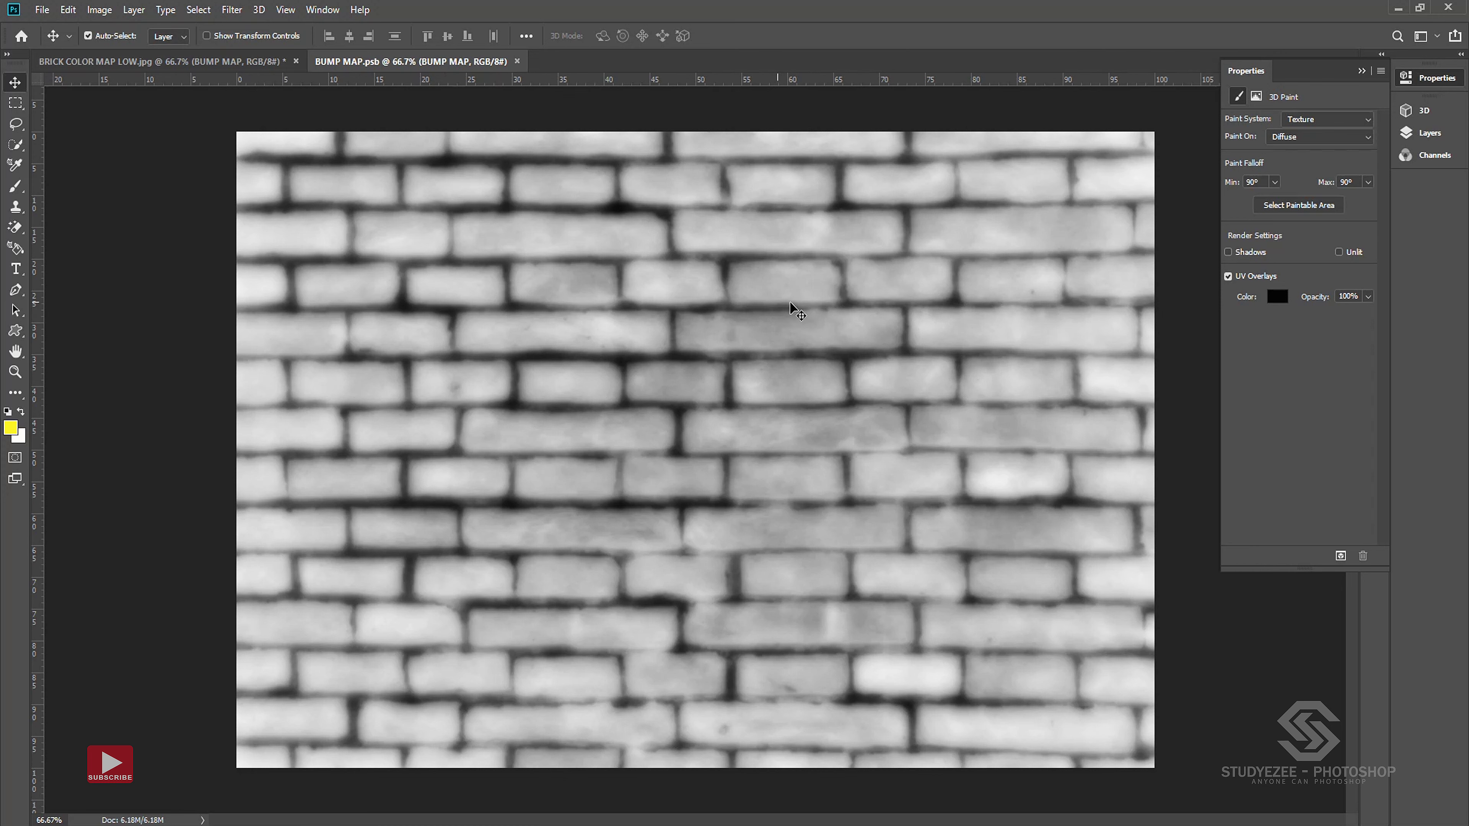
pyautogui.click(186, 64)
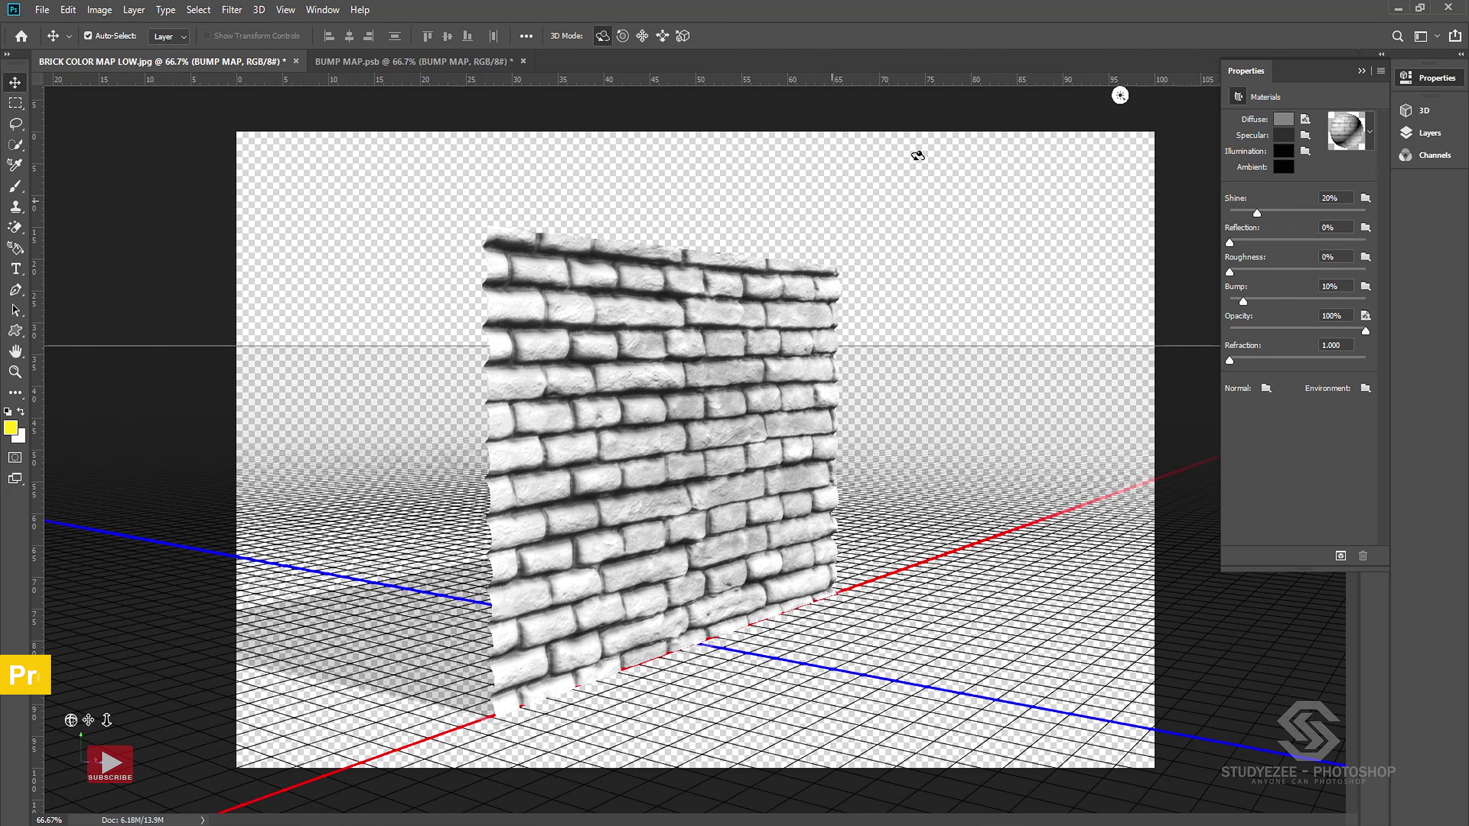
# Step: Copy the whole red brick image from the COLOR MAP MASTER layer, then hide that layer
pyautogui.press('F7')
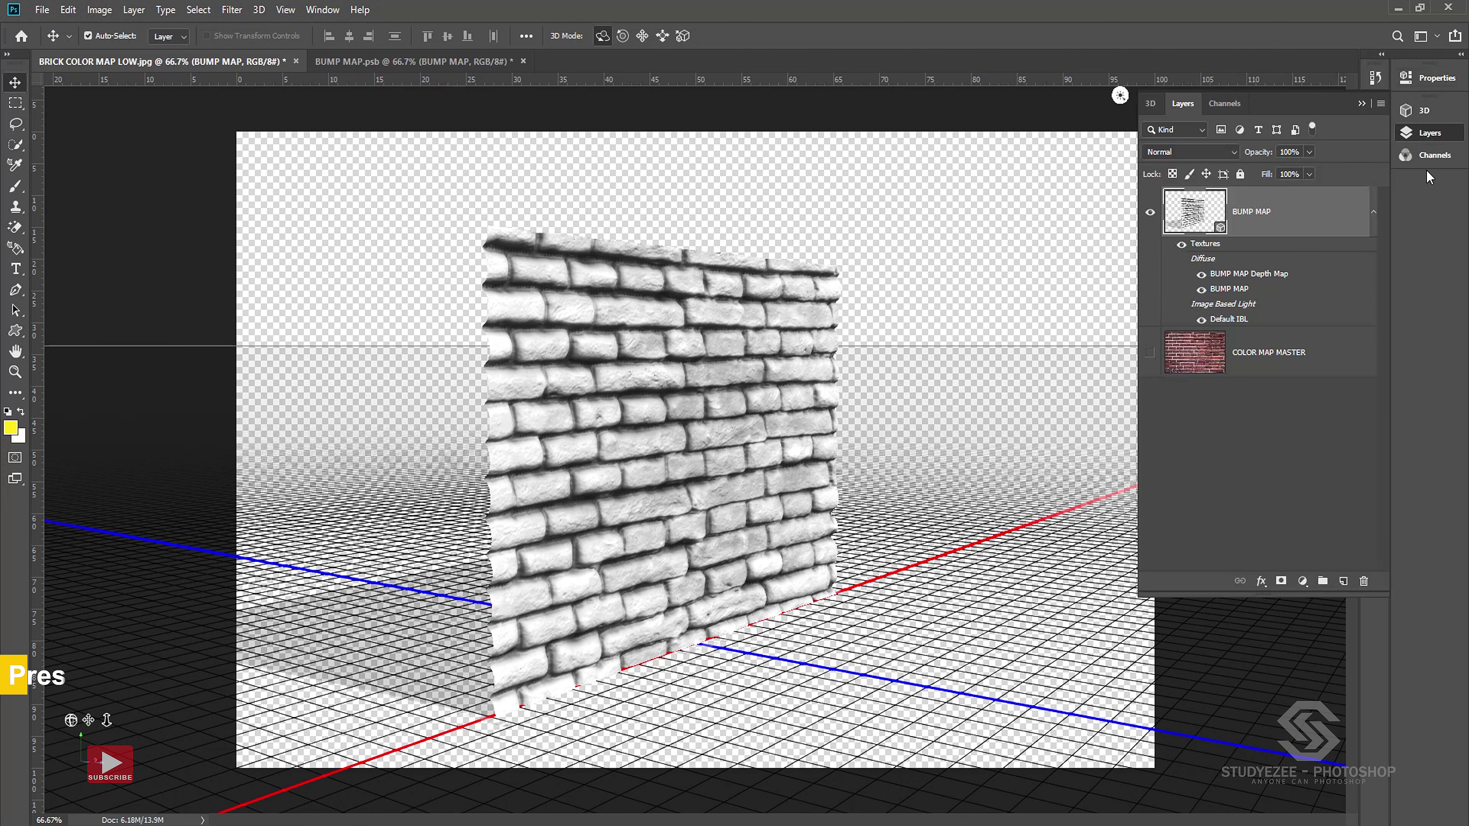
pyautogui.click(1257, 357)
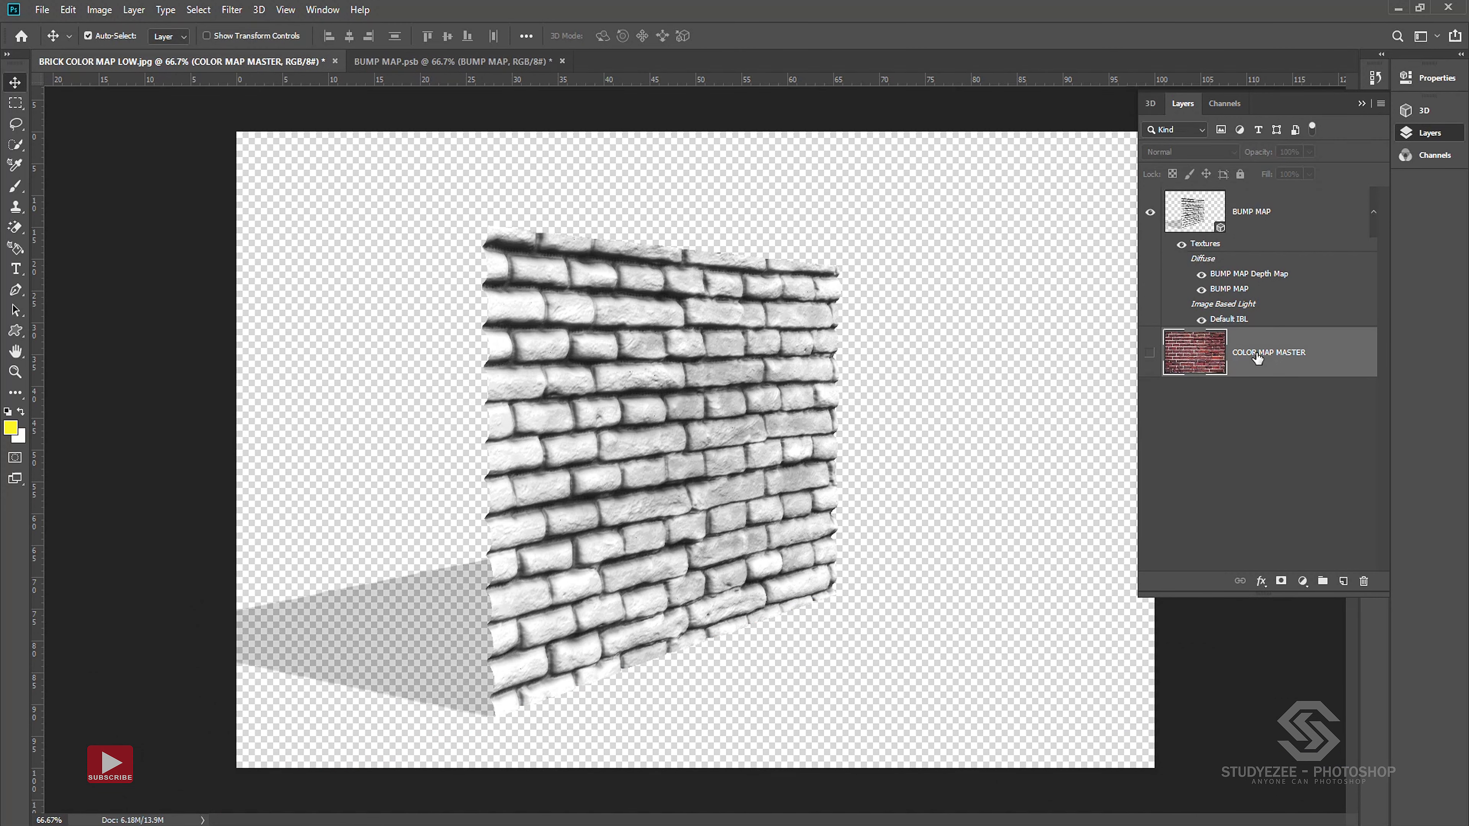
pyautogui.click(1150, 354)
pyautogui.hotkey('ctrl', 'a')
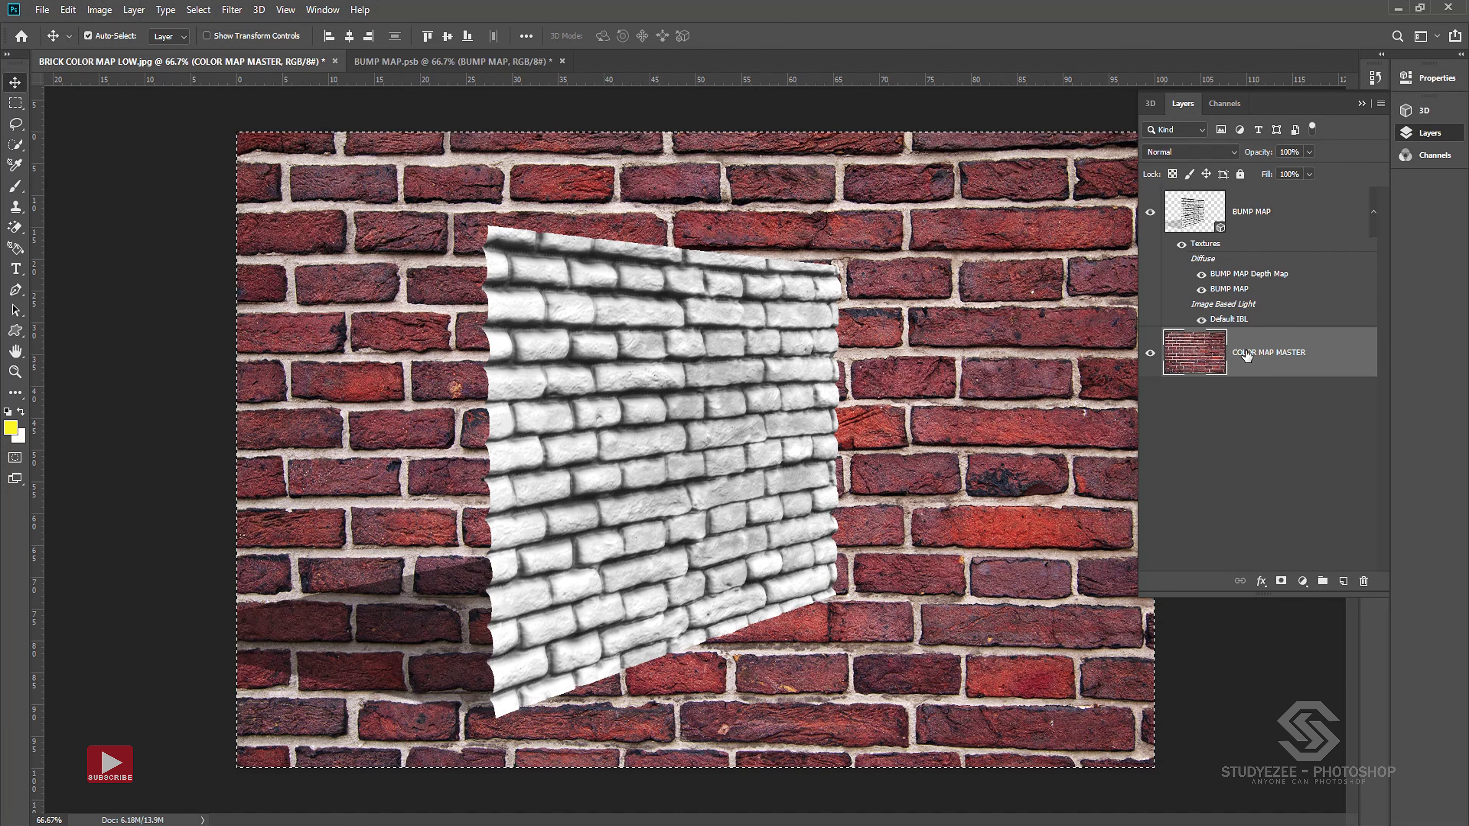
pyautogui.click(67, 9)
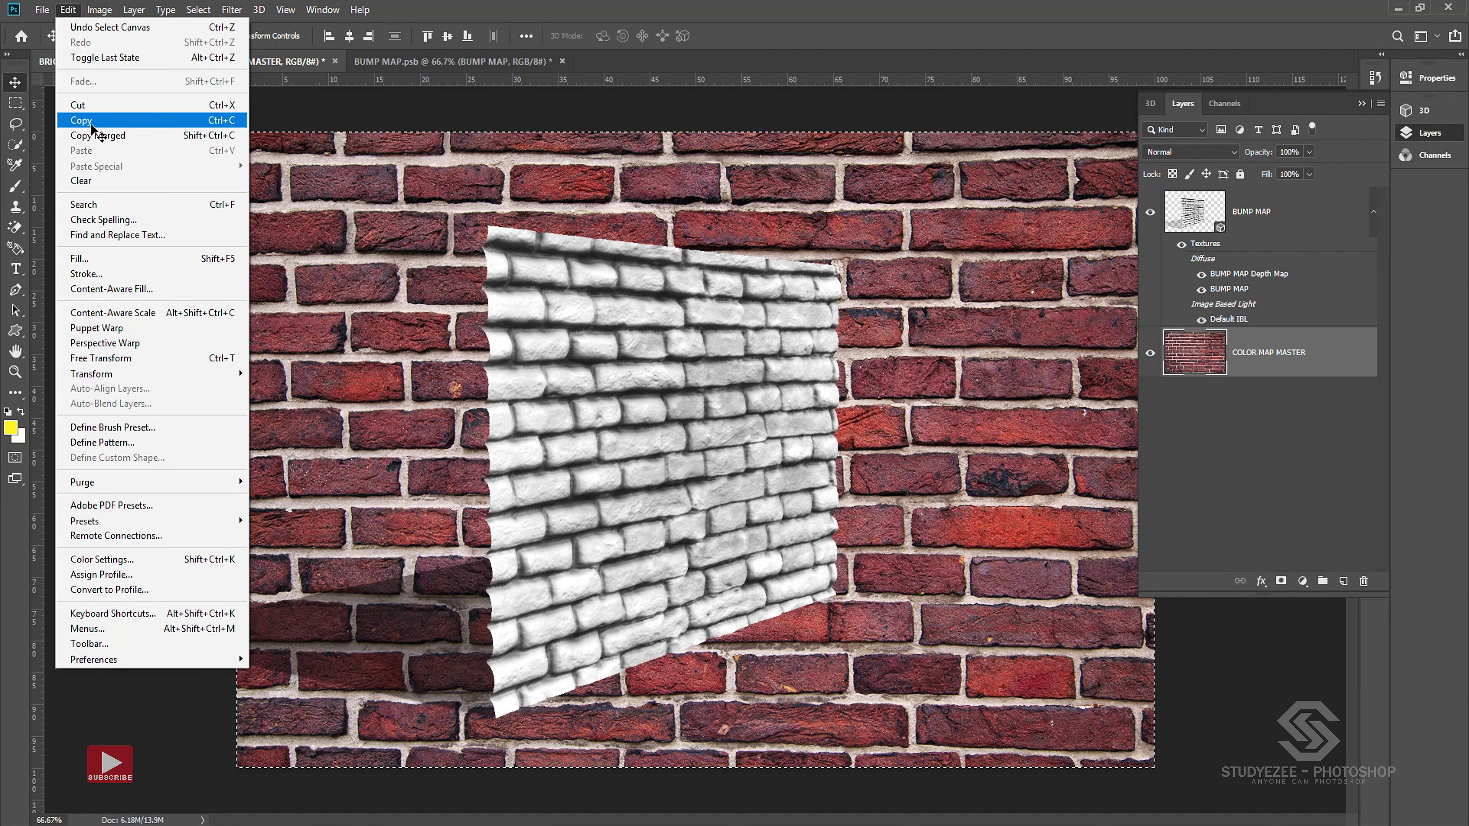
pyautogui.click(99, 137)
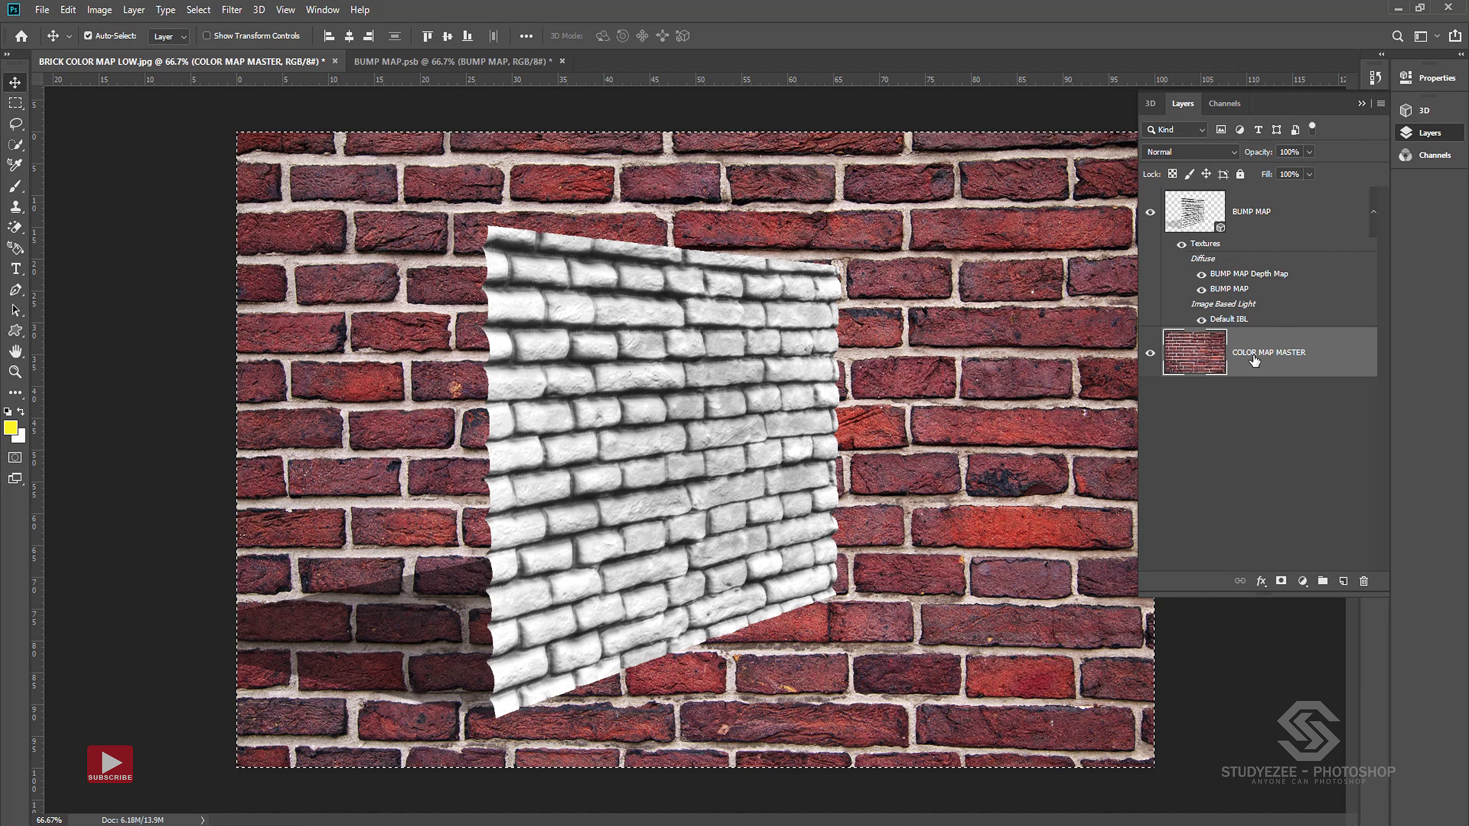
pyautogui.click(1150, 355)
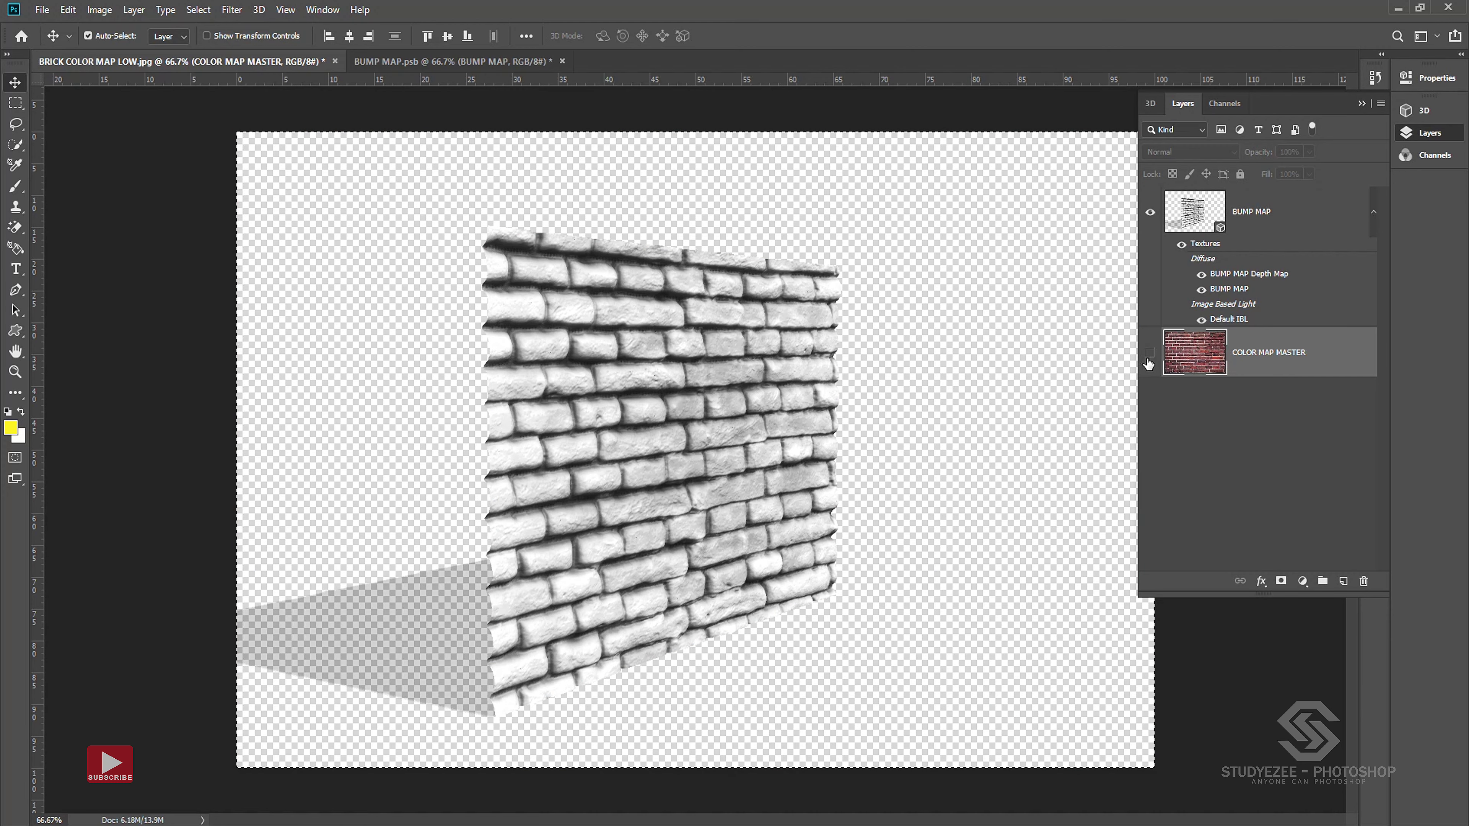
# Step: Paste the brick colour image into BUMP MAP.psb as a new layer and save it
pyautogui.click(429, 67)
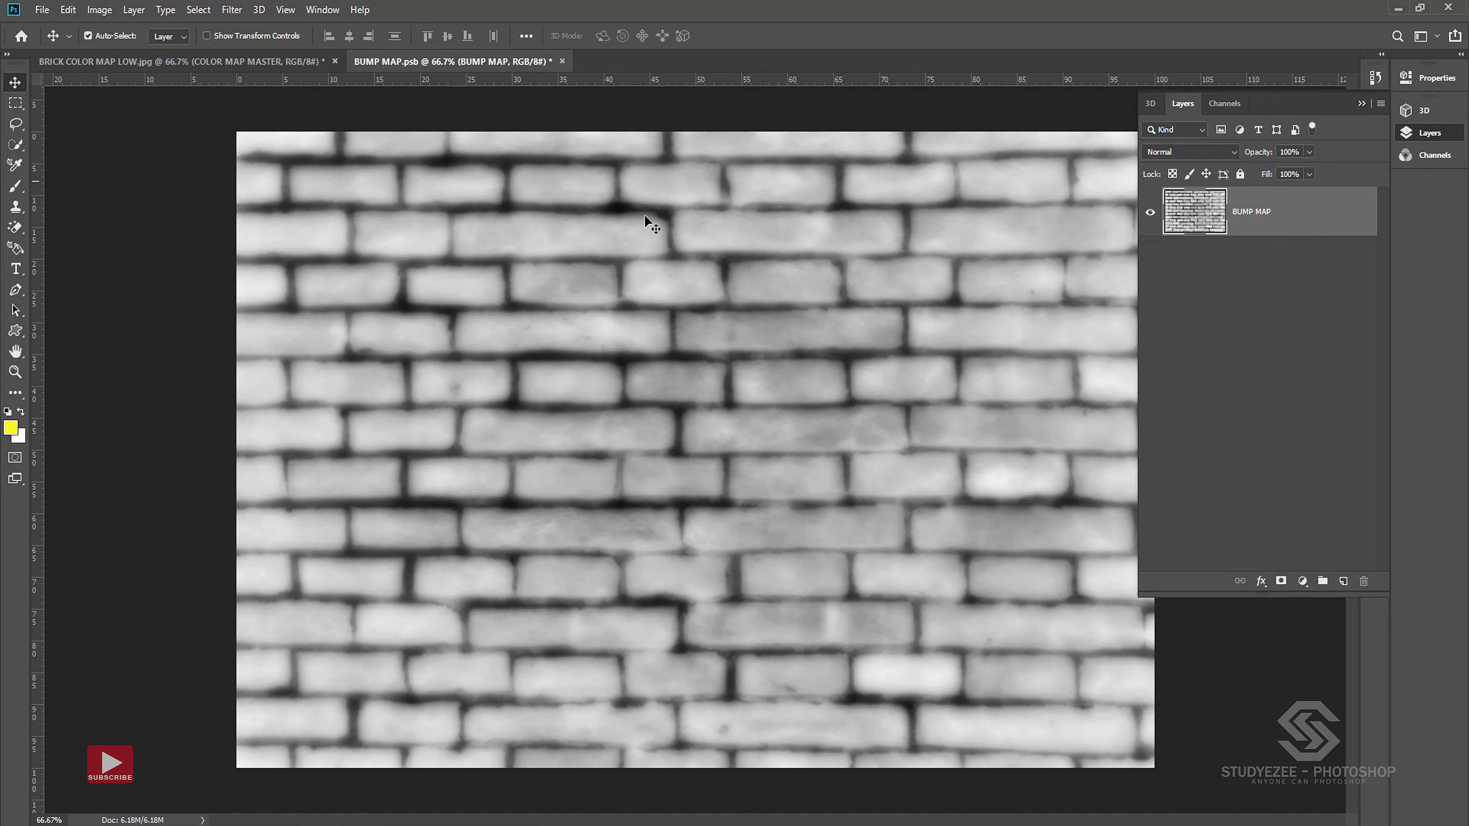
pyautogui.click(68, 10)
pyautogui.click(98, 150)
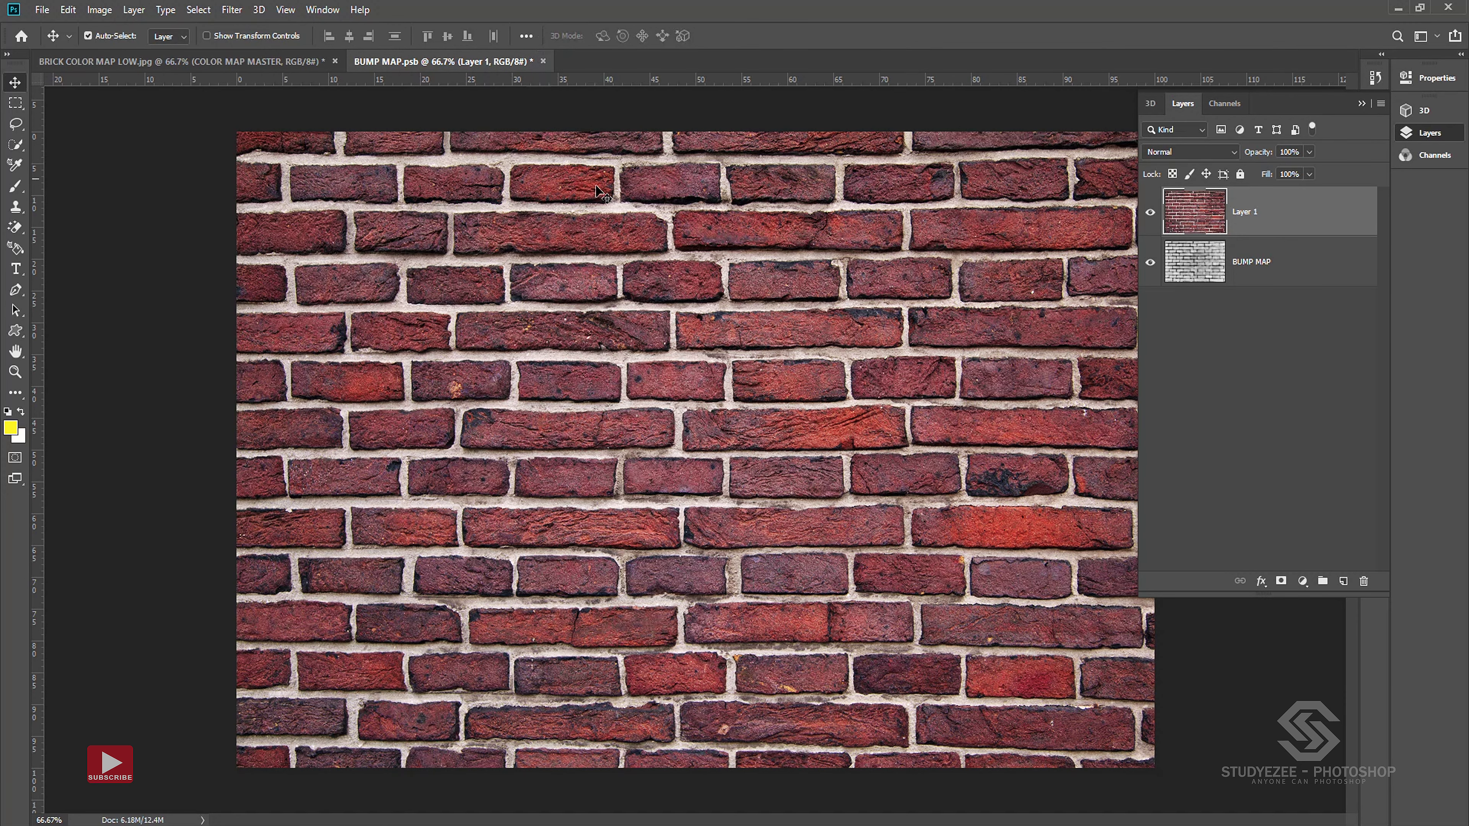
pyautogui.click(42, 10)
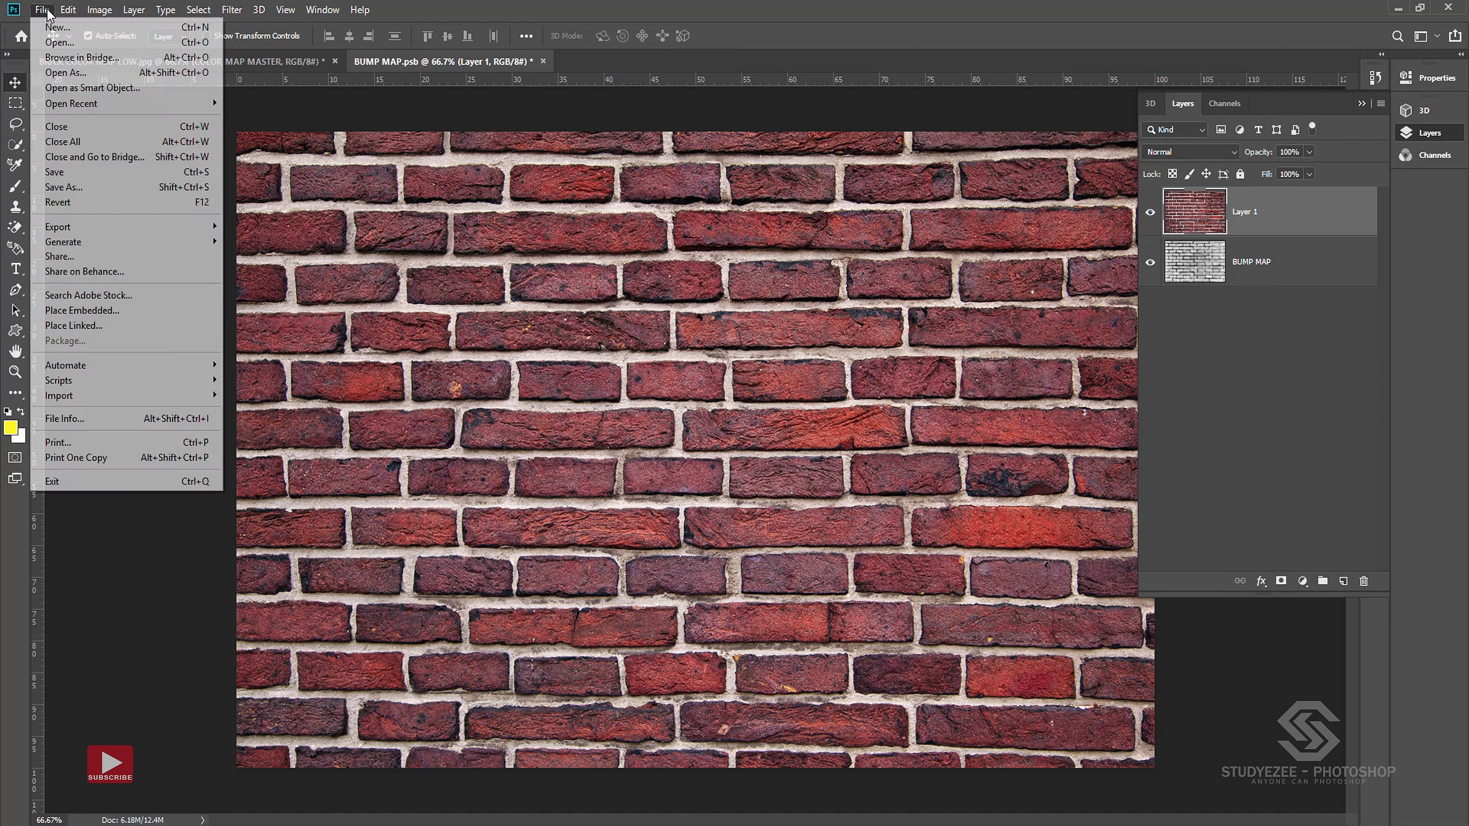
pyautogui.click(63, 172)
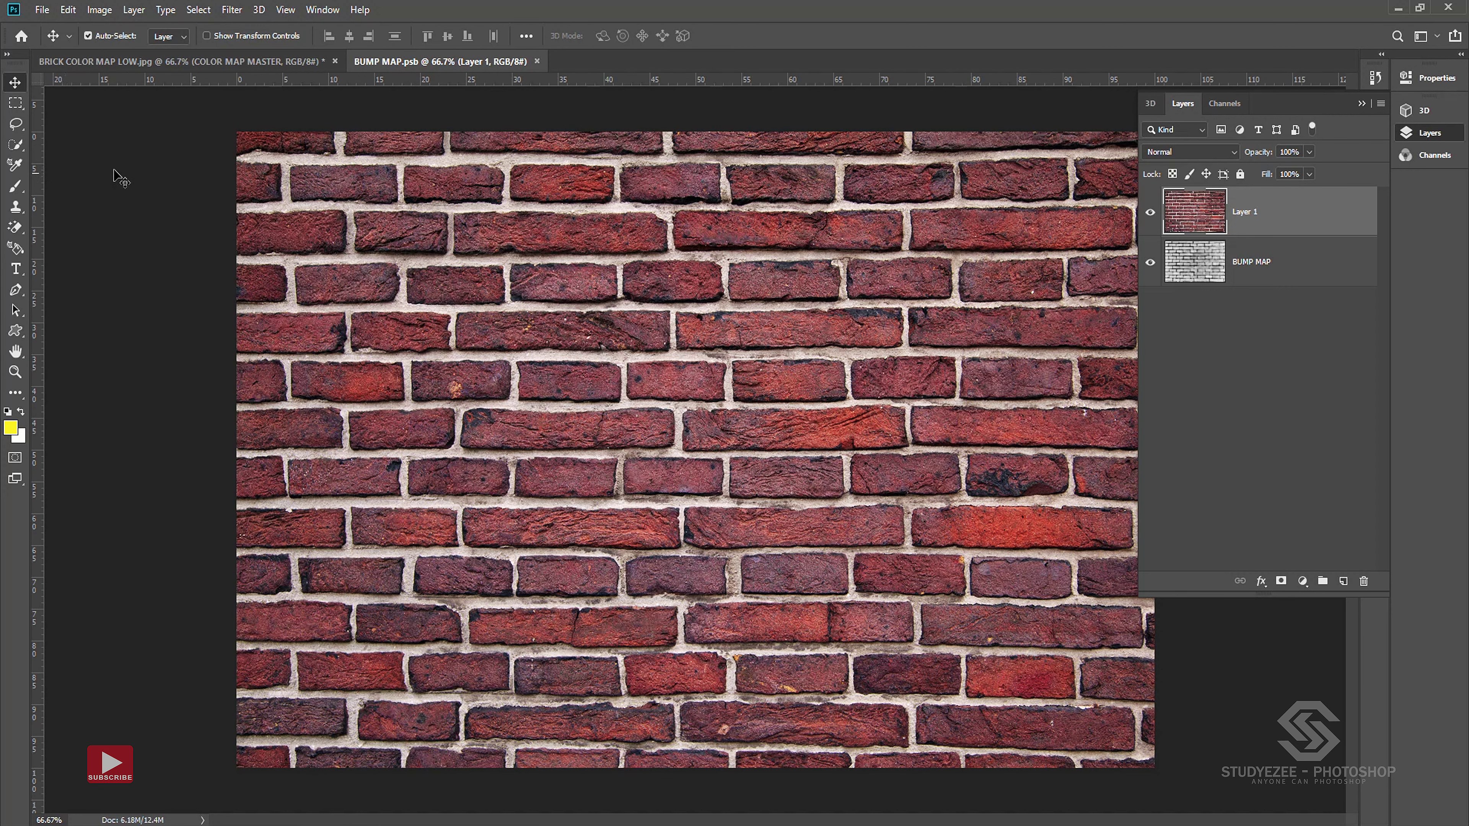
pyautogui.click(218, 61)
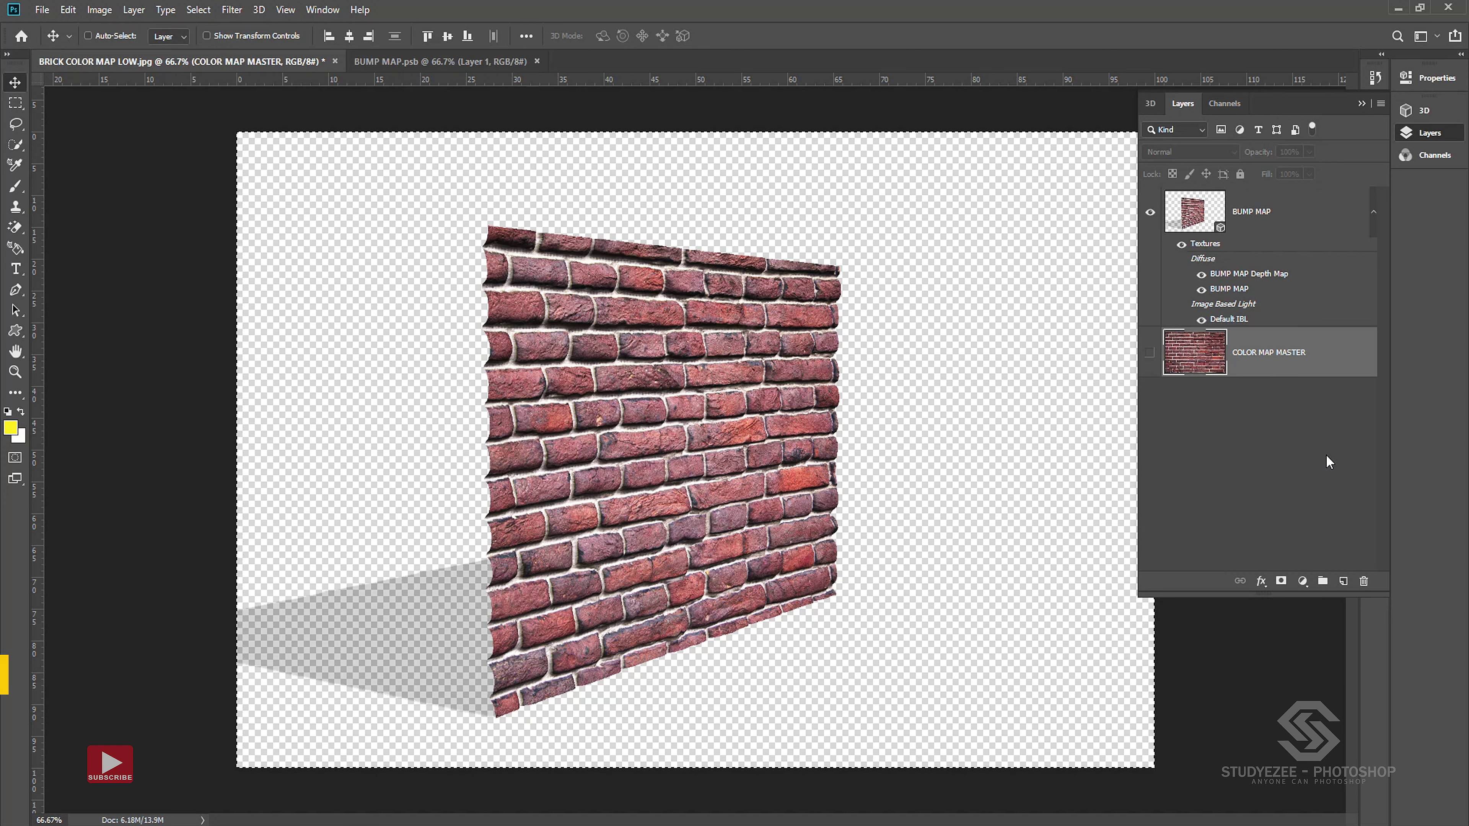
# Step: Create a new empty layer named BG
pyautogui.hotkey('shift', 'ctrl', 'n')
pyautogui.write('BG')
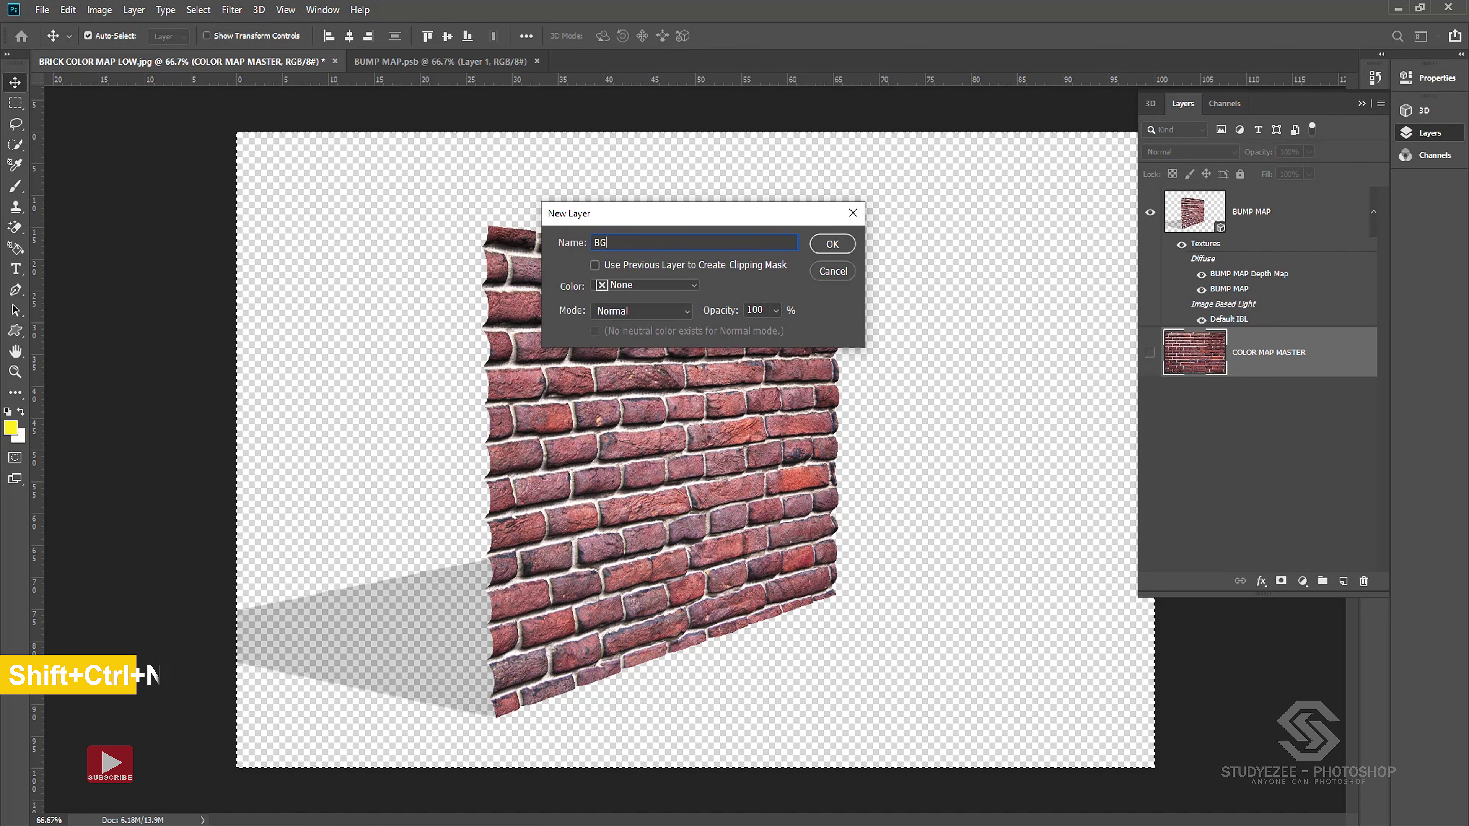
pyautogui.press('Return')
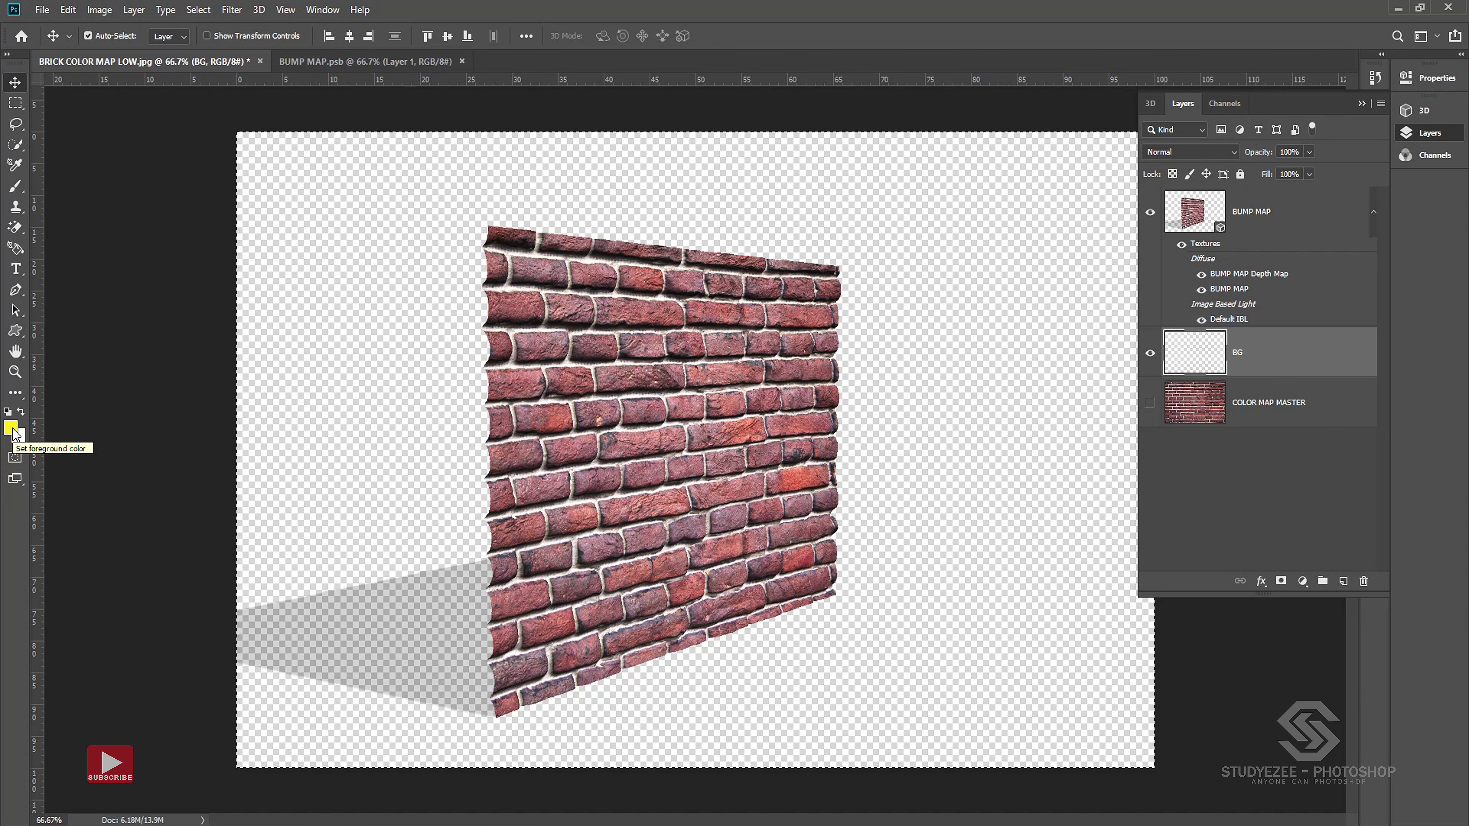
# Step: Fill the BG layer with light blue foreground colour 4897e8 and clear the selection
pyautogui.click(12, 429)
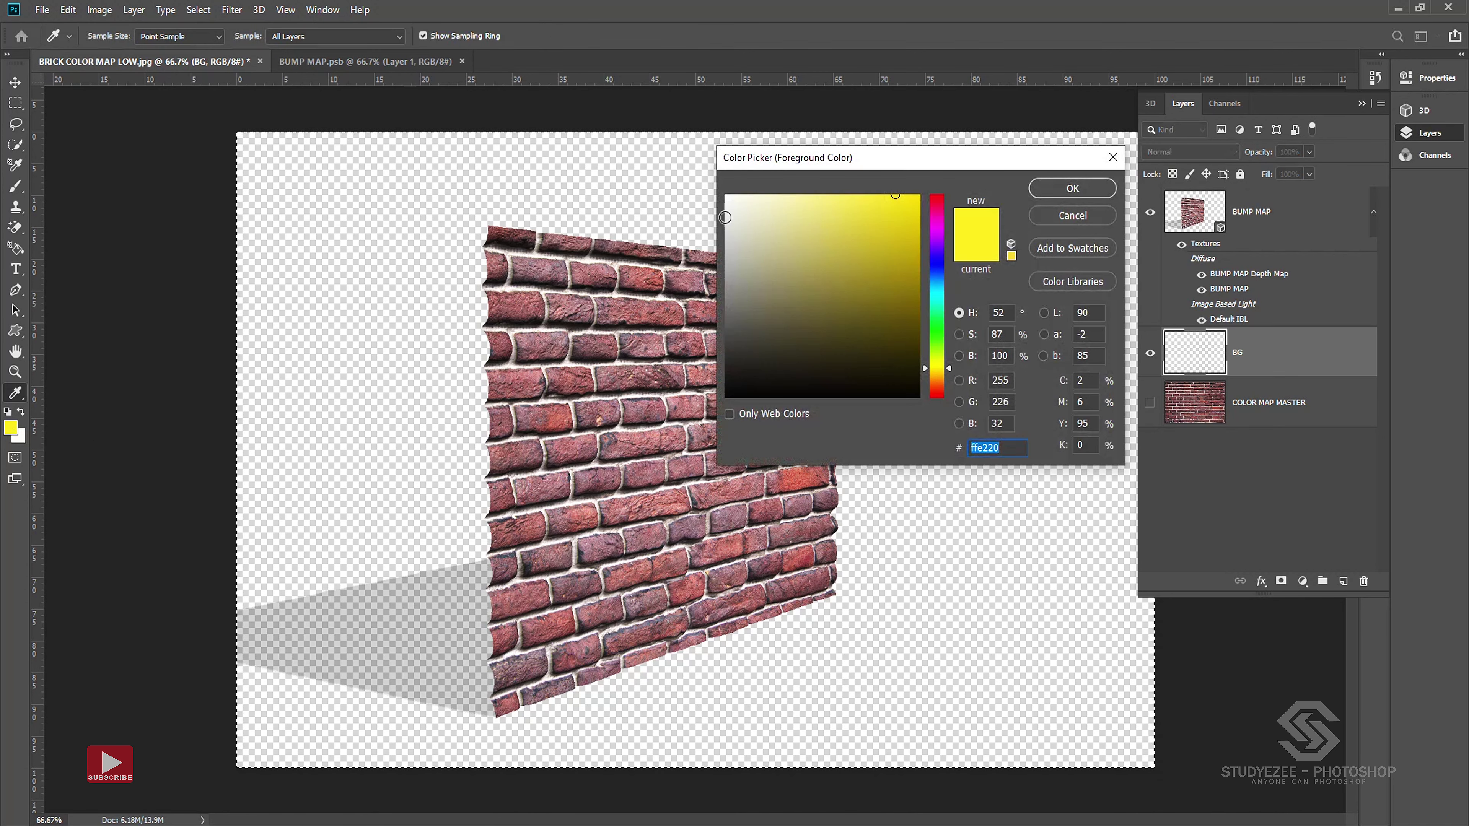
pyautogui.moveTo(892, 166)
pyautogui.mouseDown()
pyautogui.moveTo(795, 162)
pyautogui.moveTo(769, 177)
pyautogui.mouseUp()
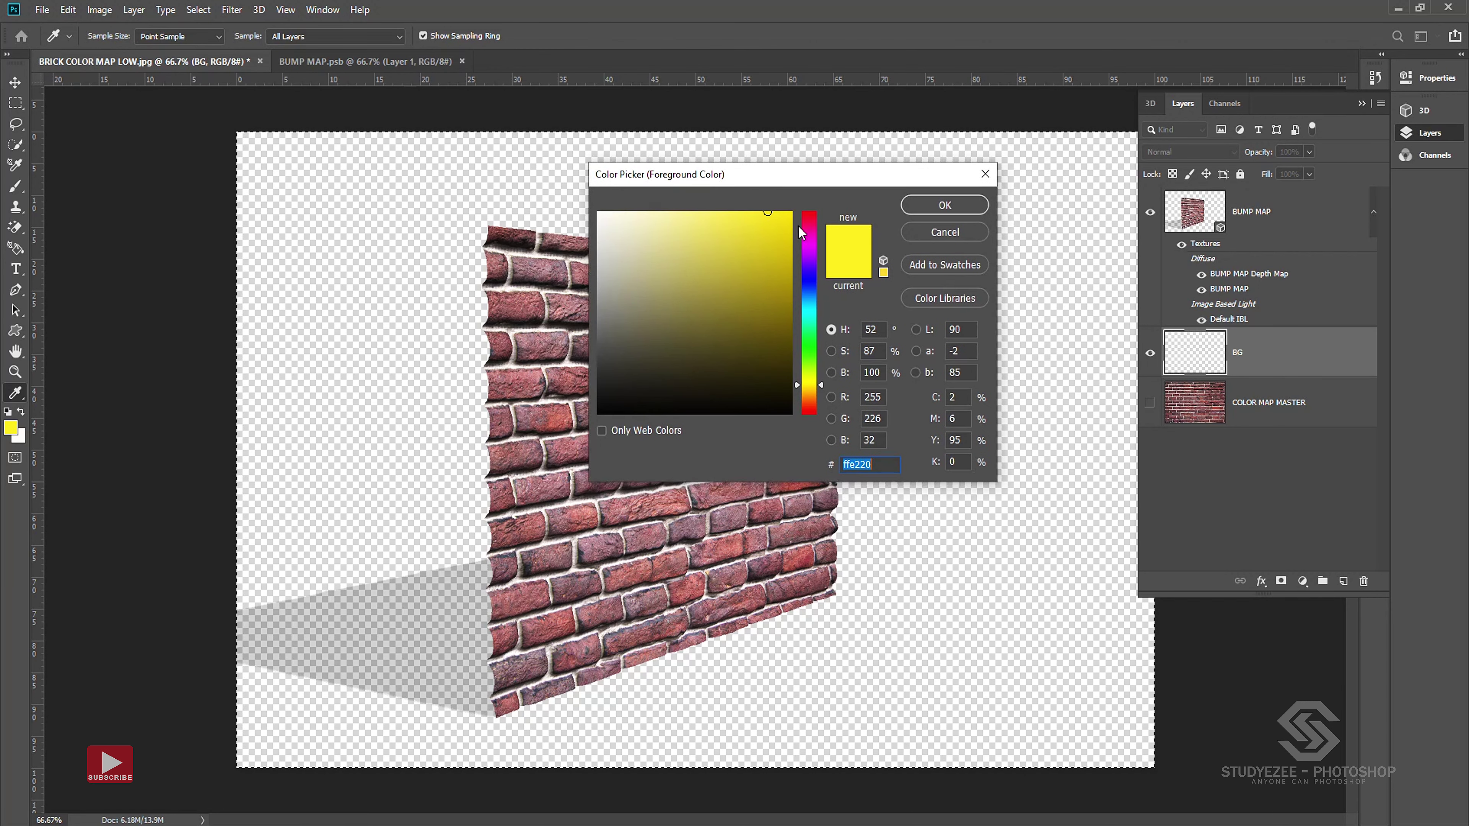
pyautogui.click(812, 293)
pyautogui.click(731, 230)
pyautogui.moveTo(810, 311); pyautogui.dragTo(810, 296)
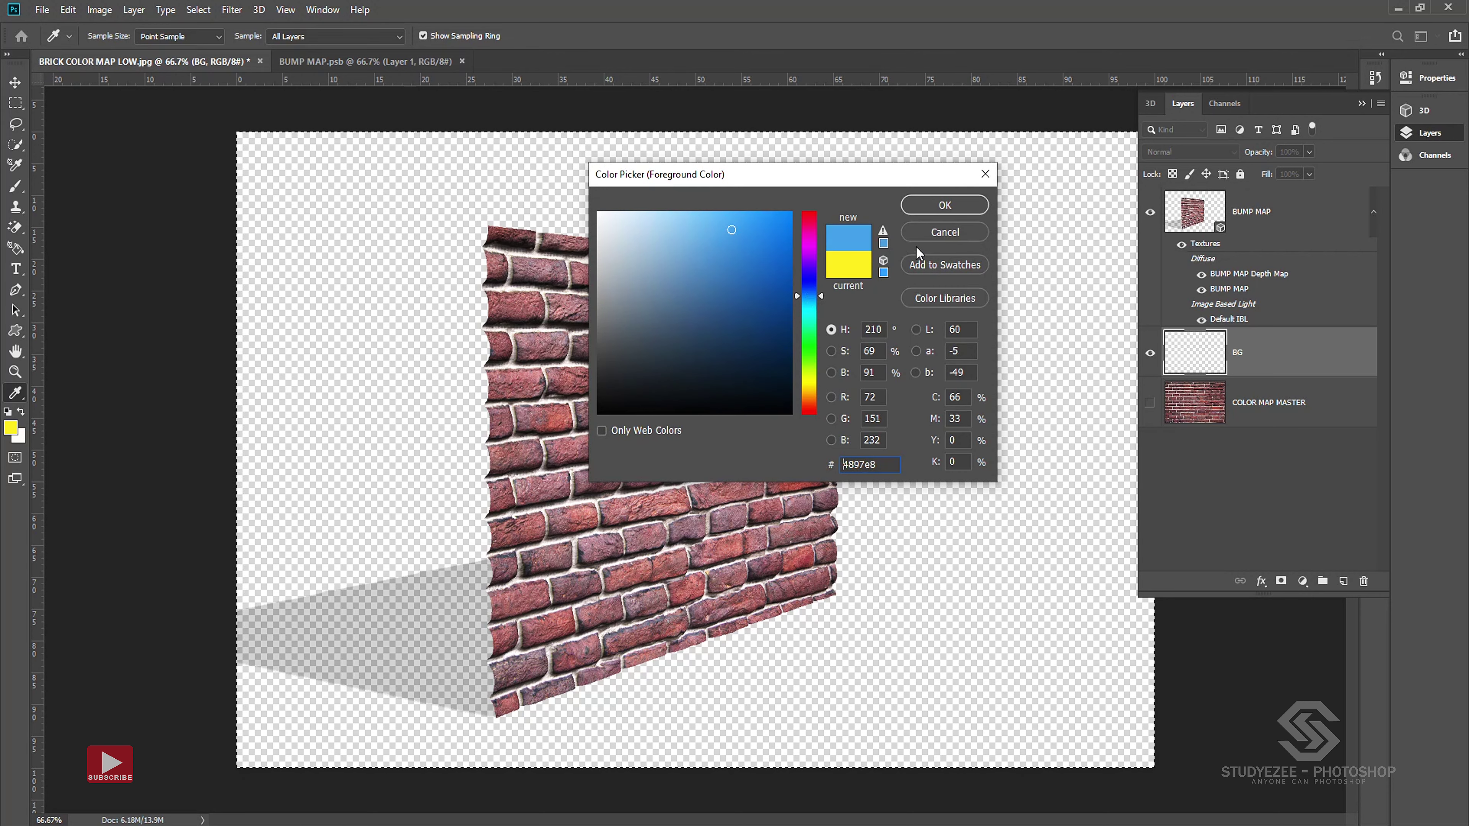
pyautogui.press('Return')
pyautogui.press('v')
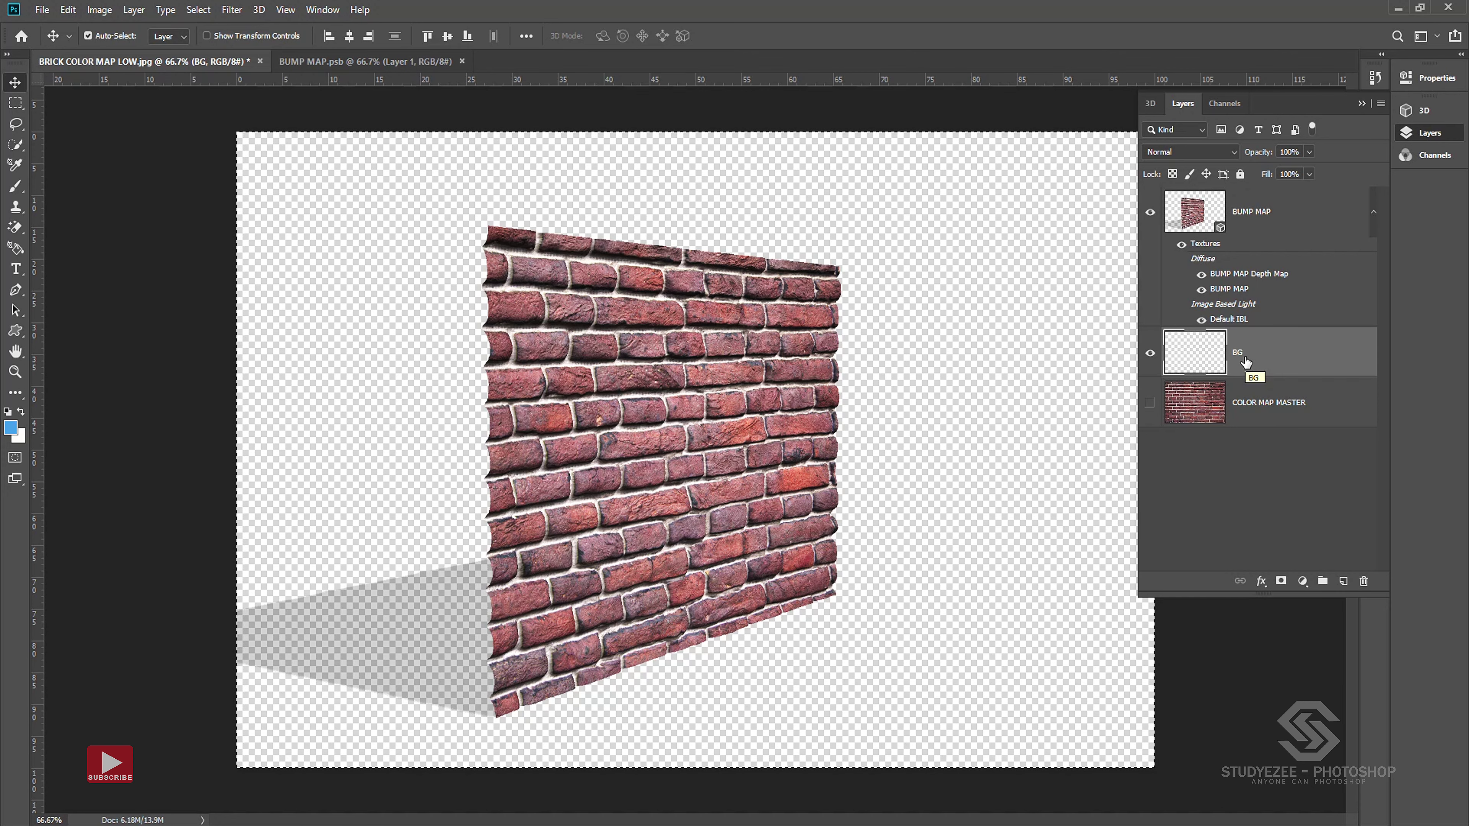
pyautogui.hotkey('alt', 'BackSpace')
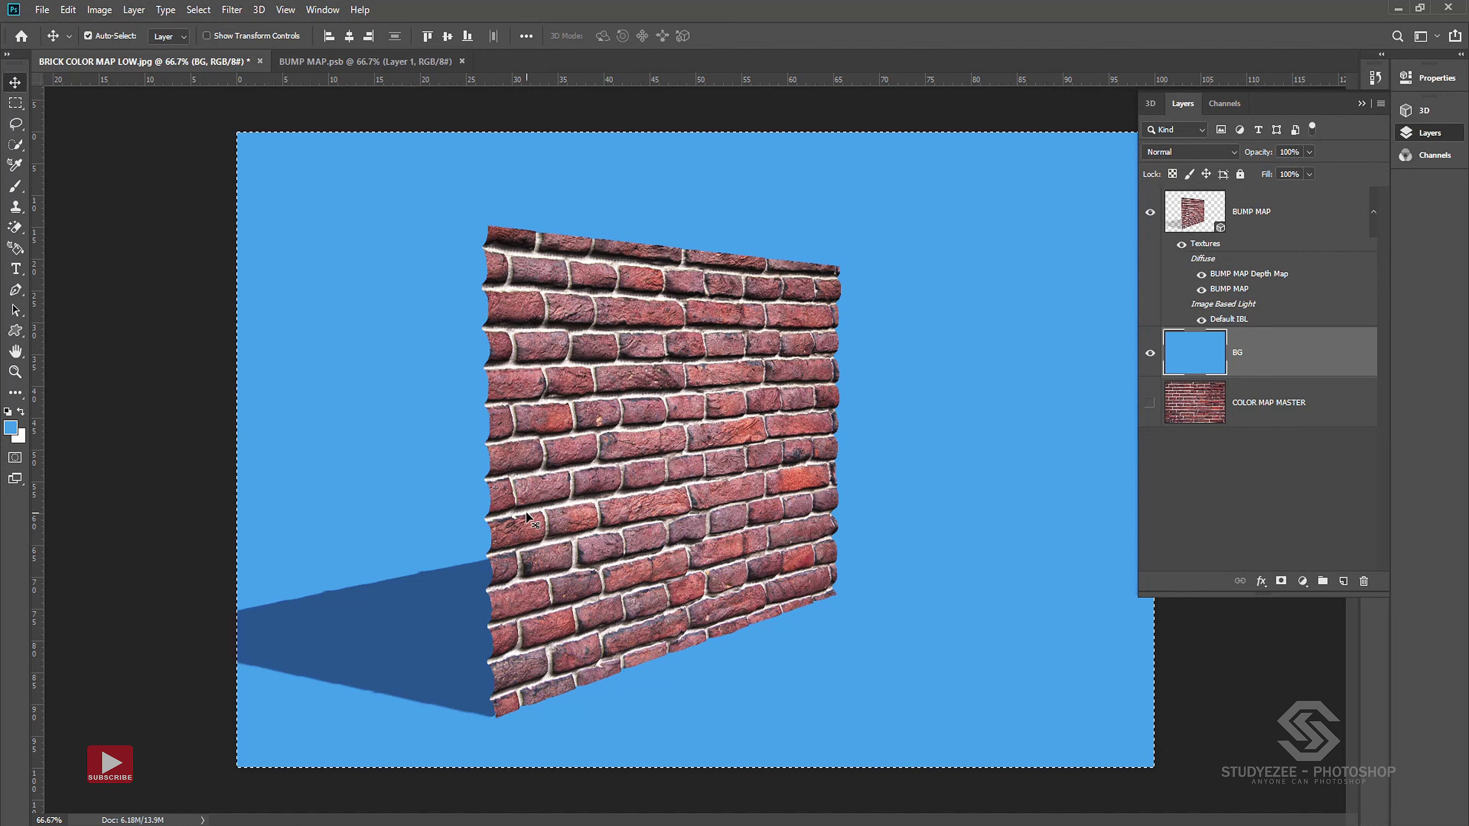
pyautogui.hotkey('ctrl', 'd')
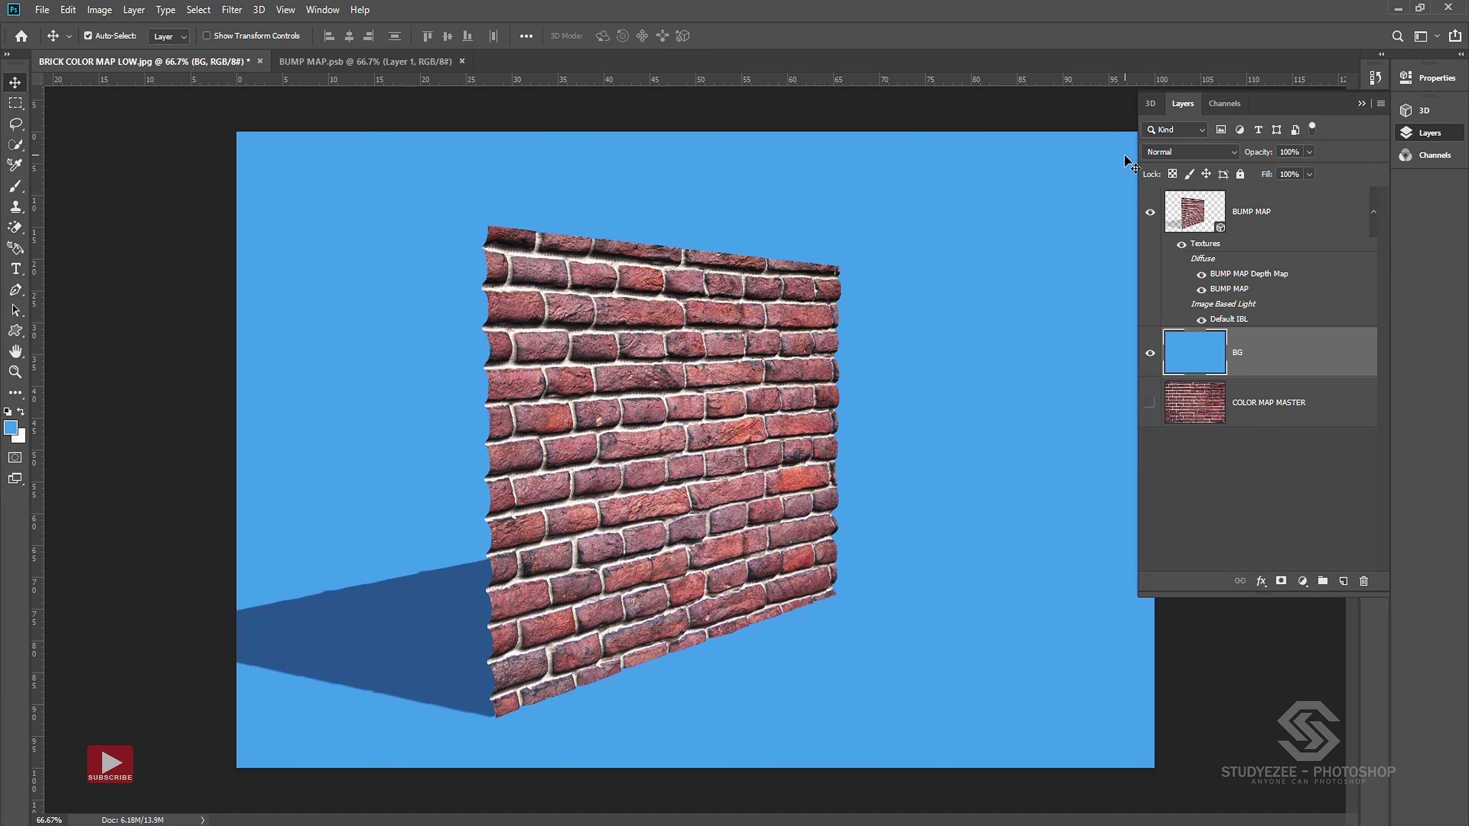
# Step: Orbit the BUMP MAP 3D scene camera to turn the wall, then select the Depth Map mesh and its material
pyautogui.click(1253, 215)
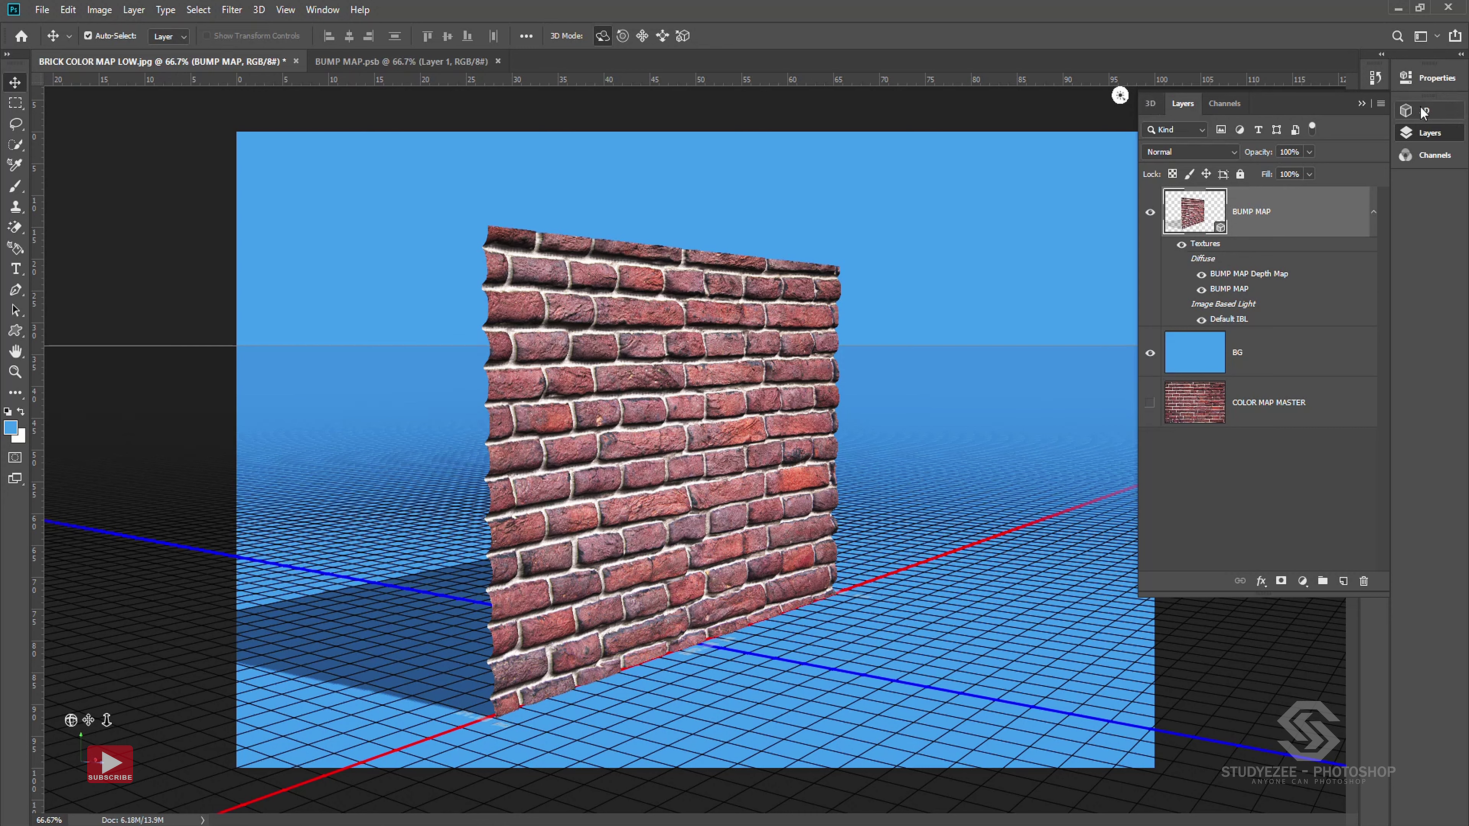
pyautogui.click(322, 9)
pyautogui.click(323, 105)
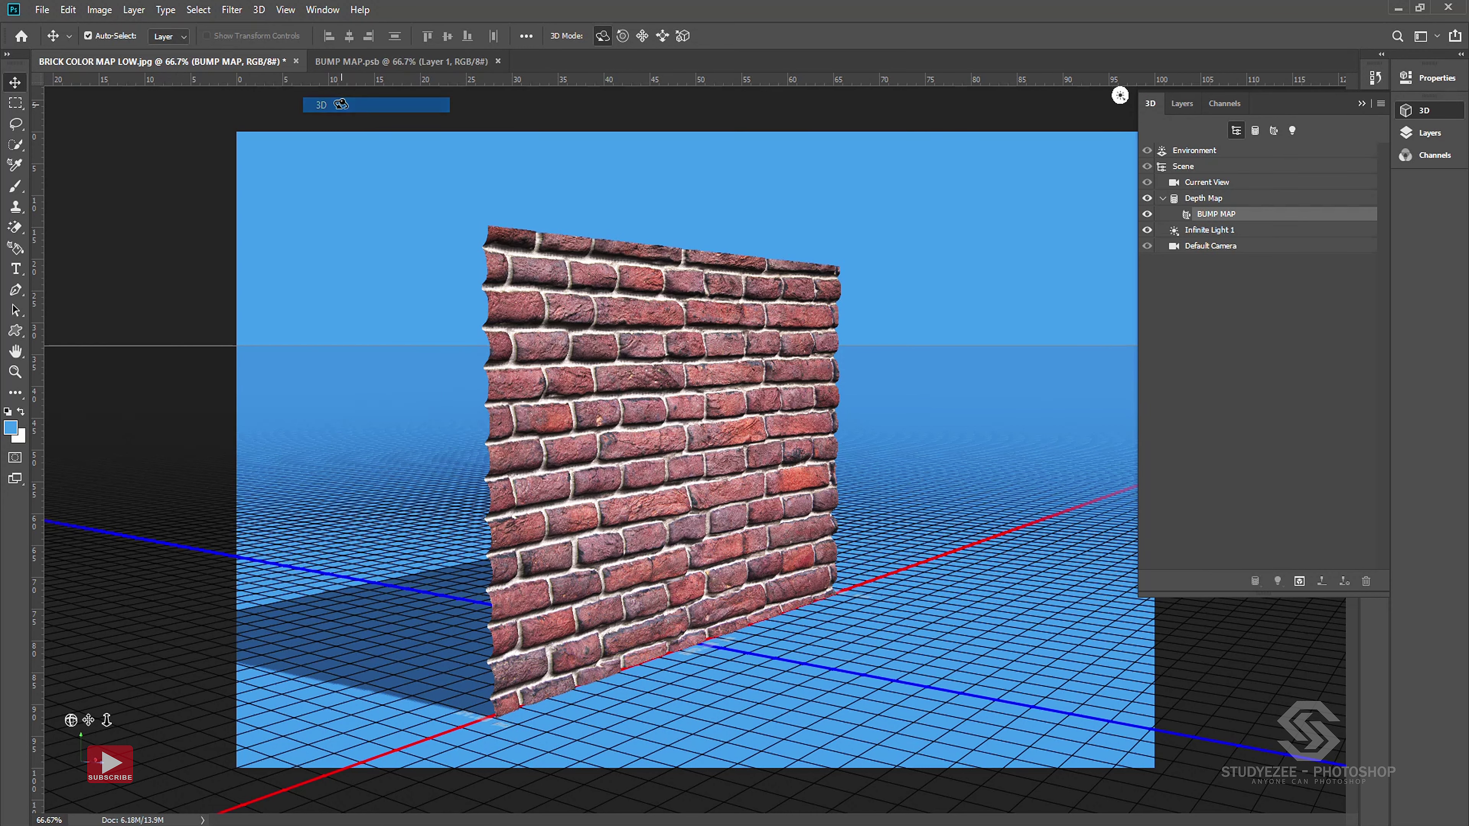
pyautogui.click(1183, 168)
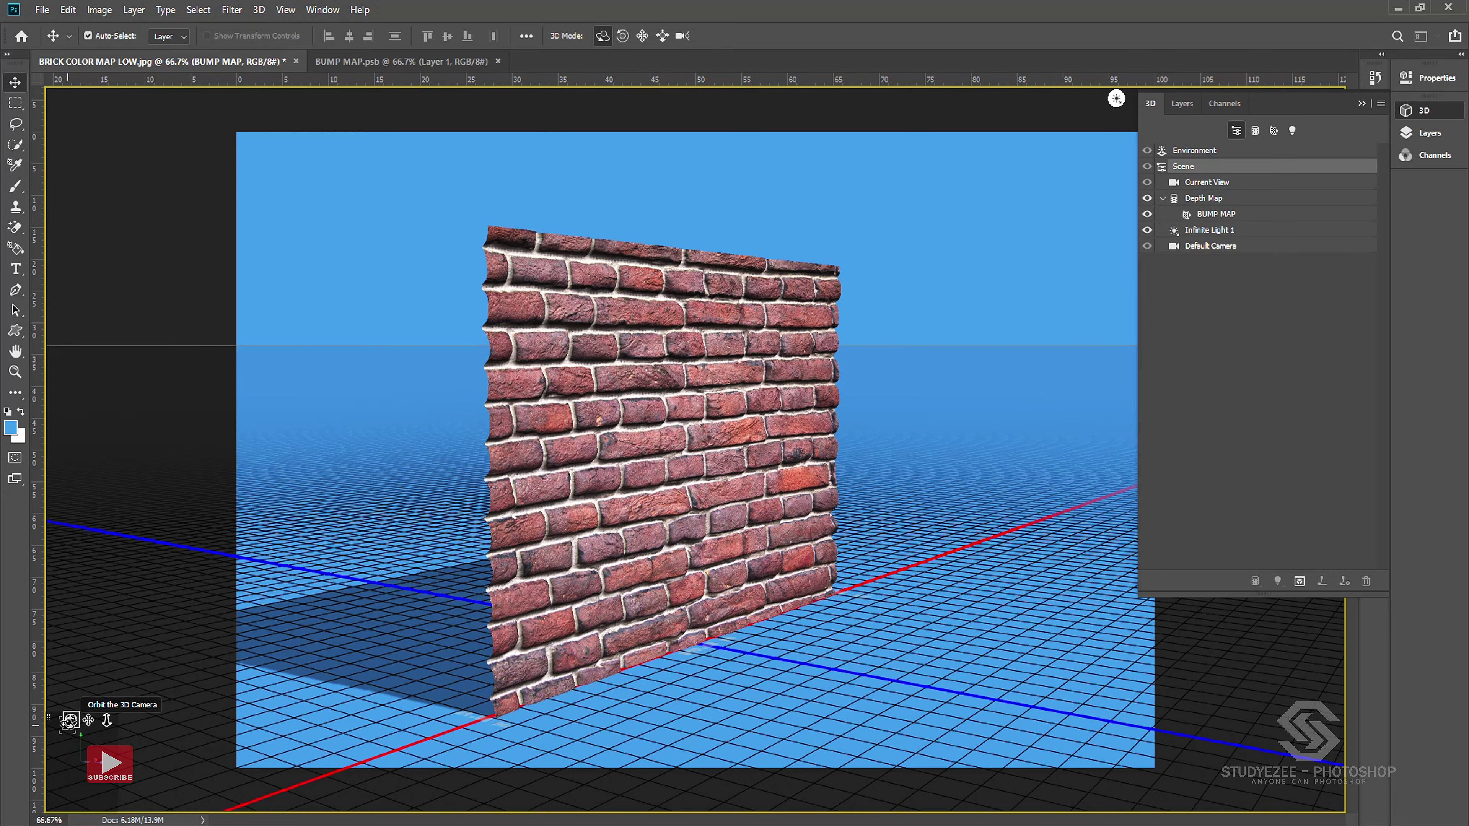
pyautogui.moveTo(69, 720)
pyautogui.mouseDown()
pyautogui.moveTo(90, 728)
pyautogui.moveTo(3, 714)
pyautogui.moveTo(633, 357)
pyautogui.mouseUp()
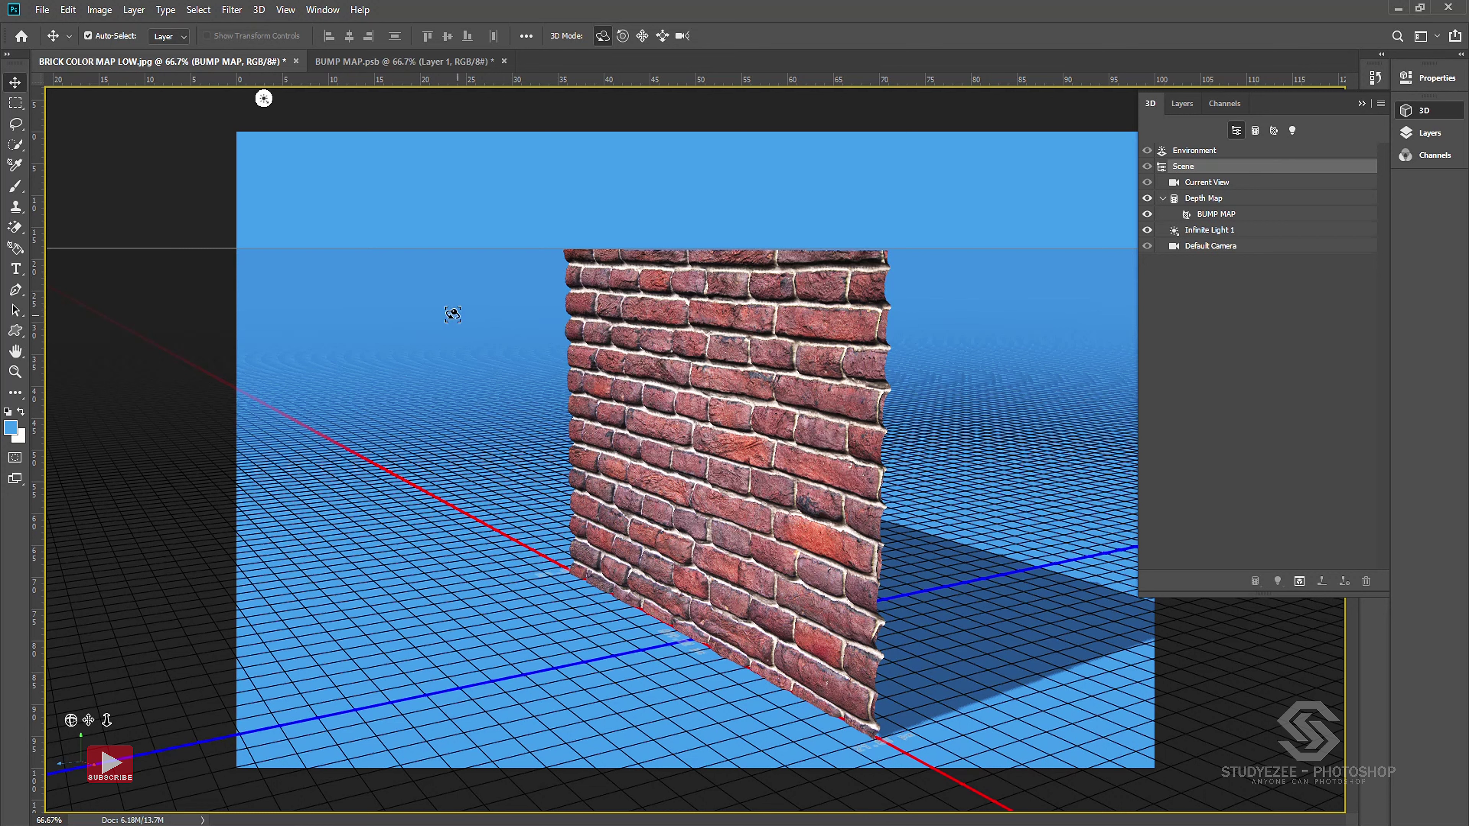
pyautogui.click(1201, 200)
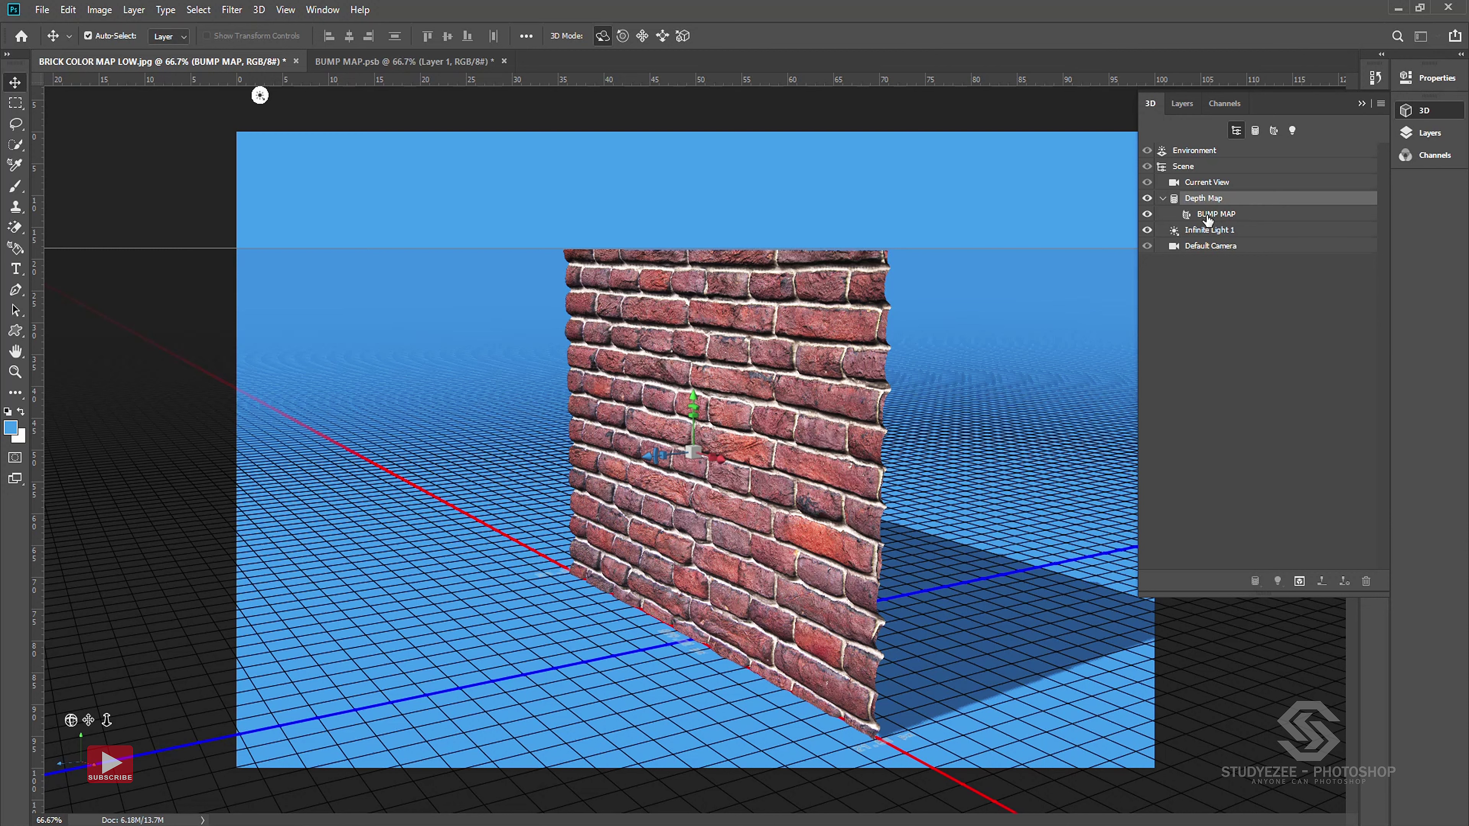
pyautogui.click(1207, 218)
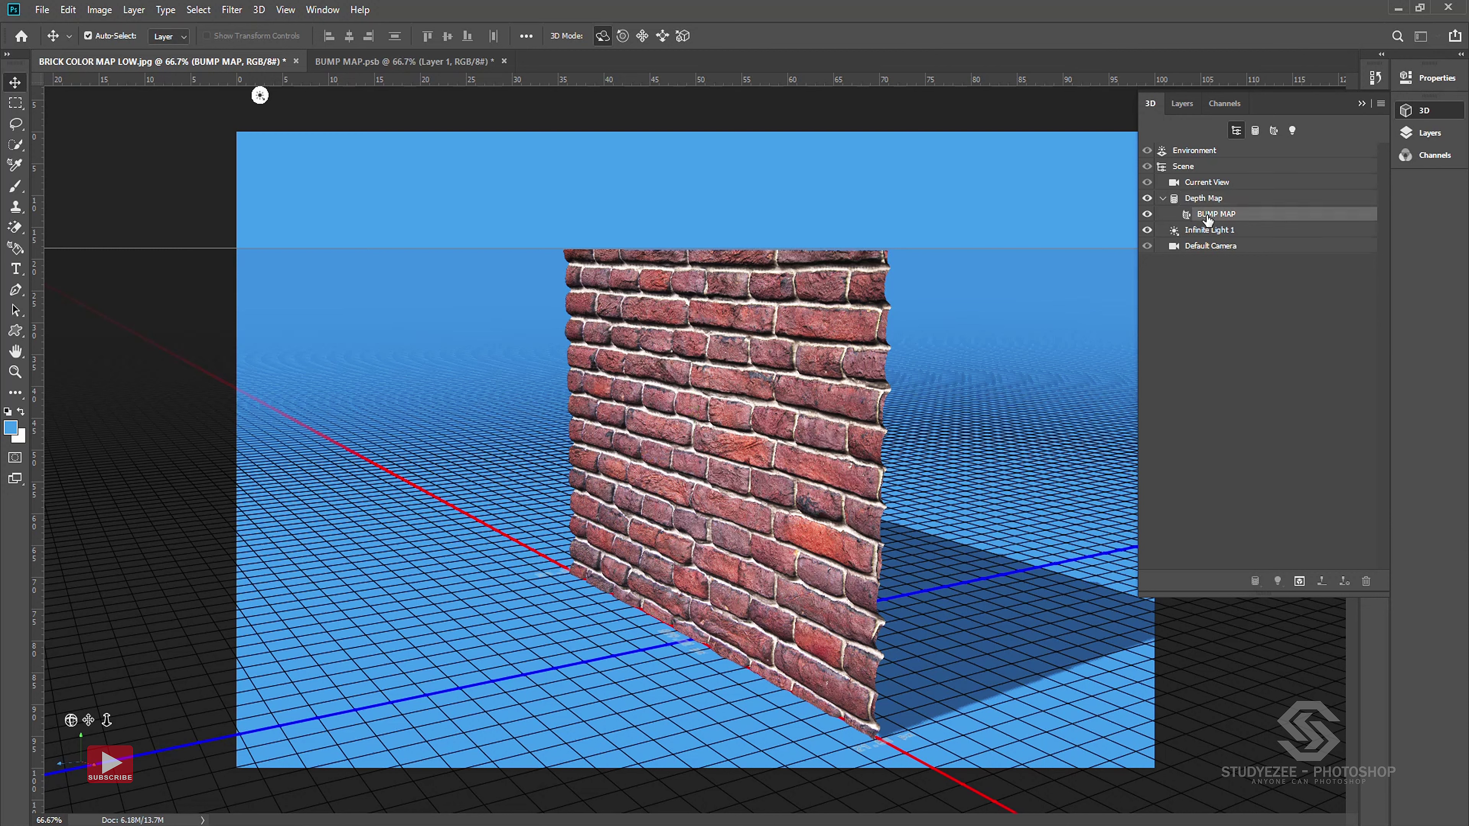
# Step: Open the BUMP MAP material's diffuse texture BUMP MAP.psb for editing and show its layers
pyautogui.doubleClick(1187, 215)
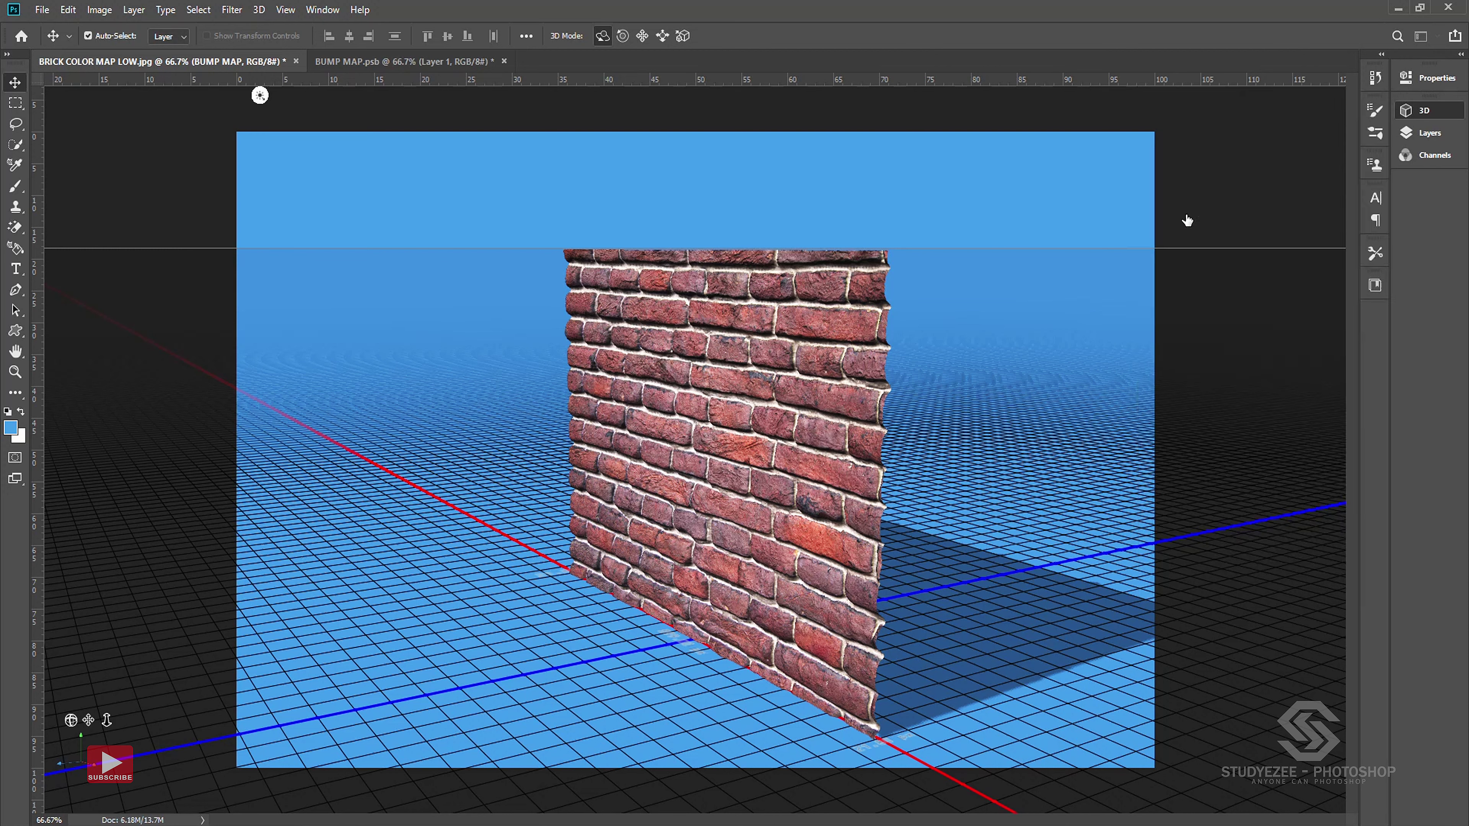
pyautogui.click(1304, 120)
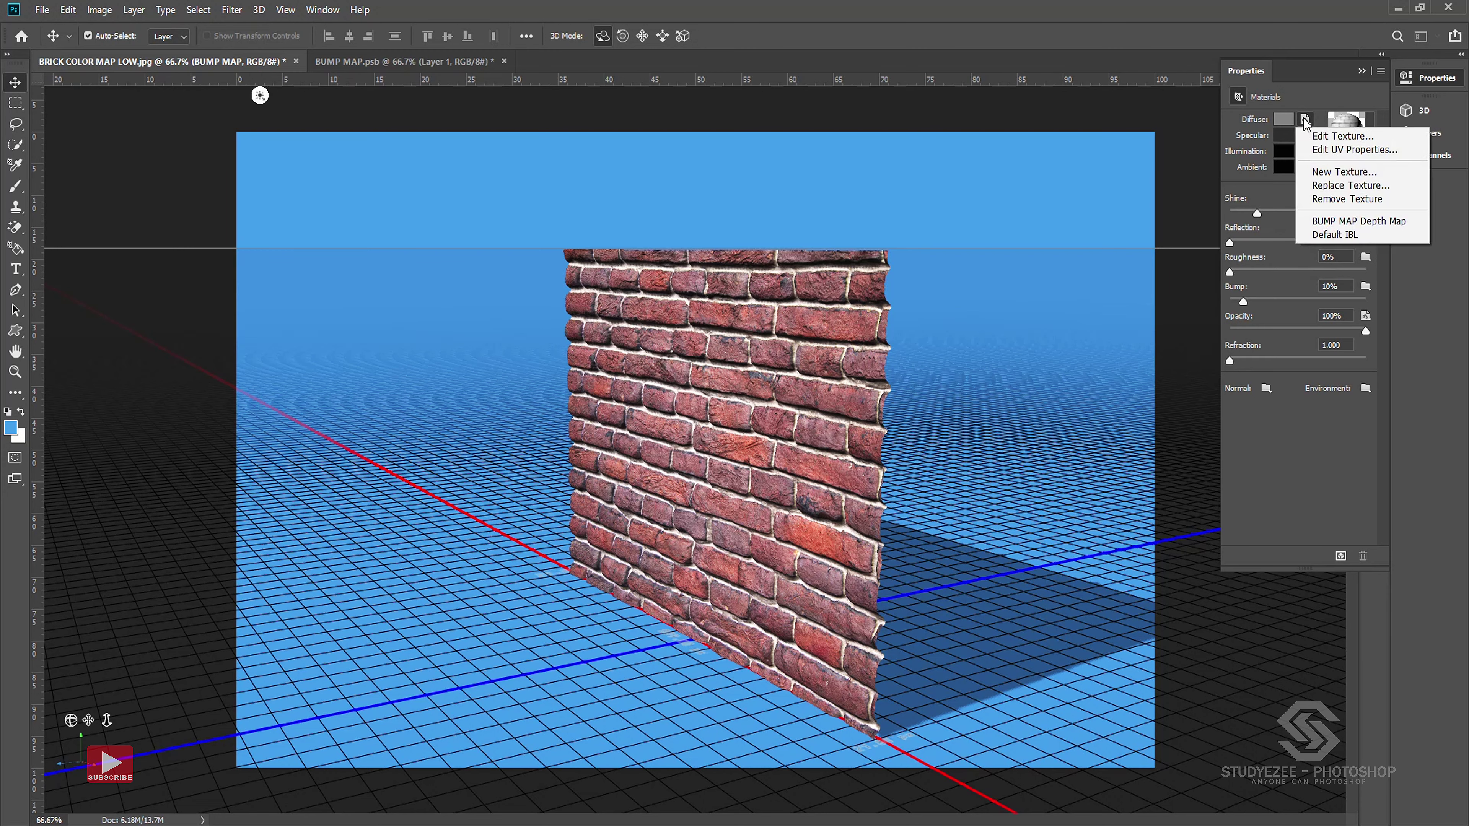
pyautogui.click(1321, 137)
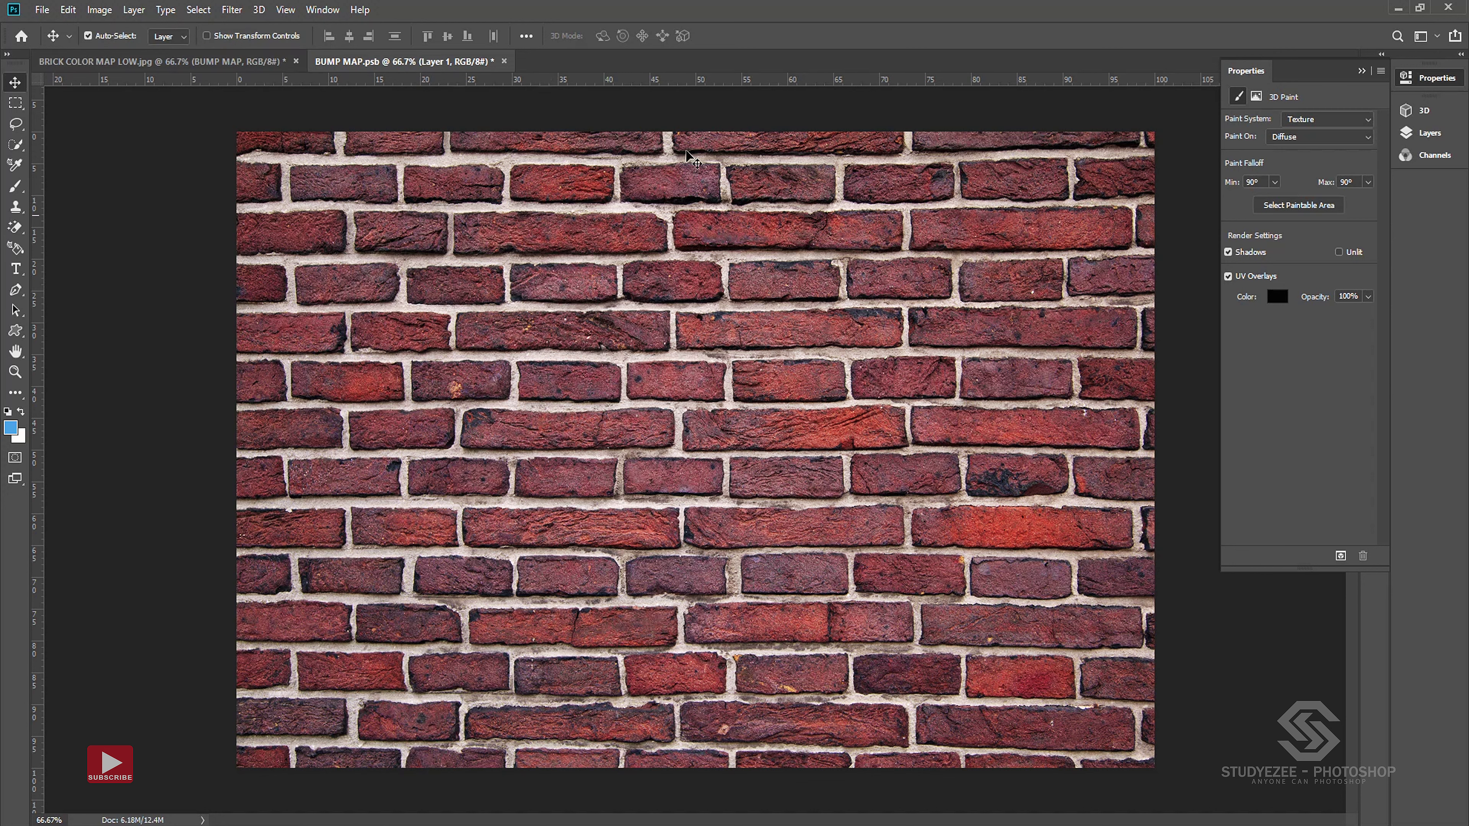
pyautogui.press('F7')
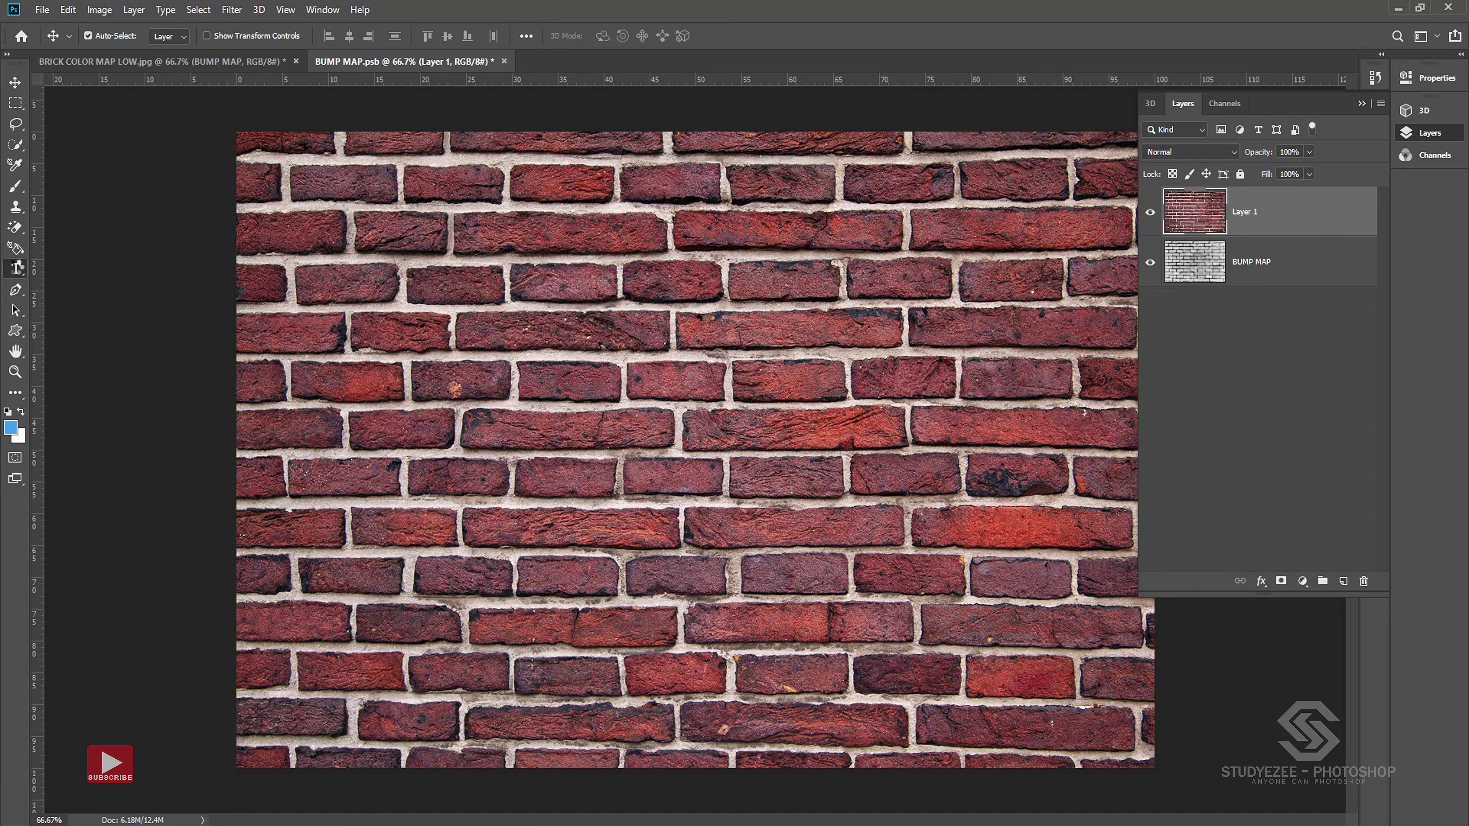
# Step: Add yellow DEPTH MAP text at 162 pt and centre it on the bricks
pyautogui.click(15, 268)
pyautogui.click(762, 535)
pyautogui.write('DEPTH M')
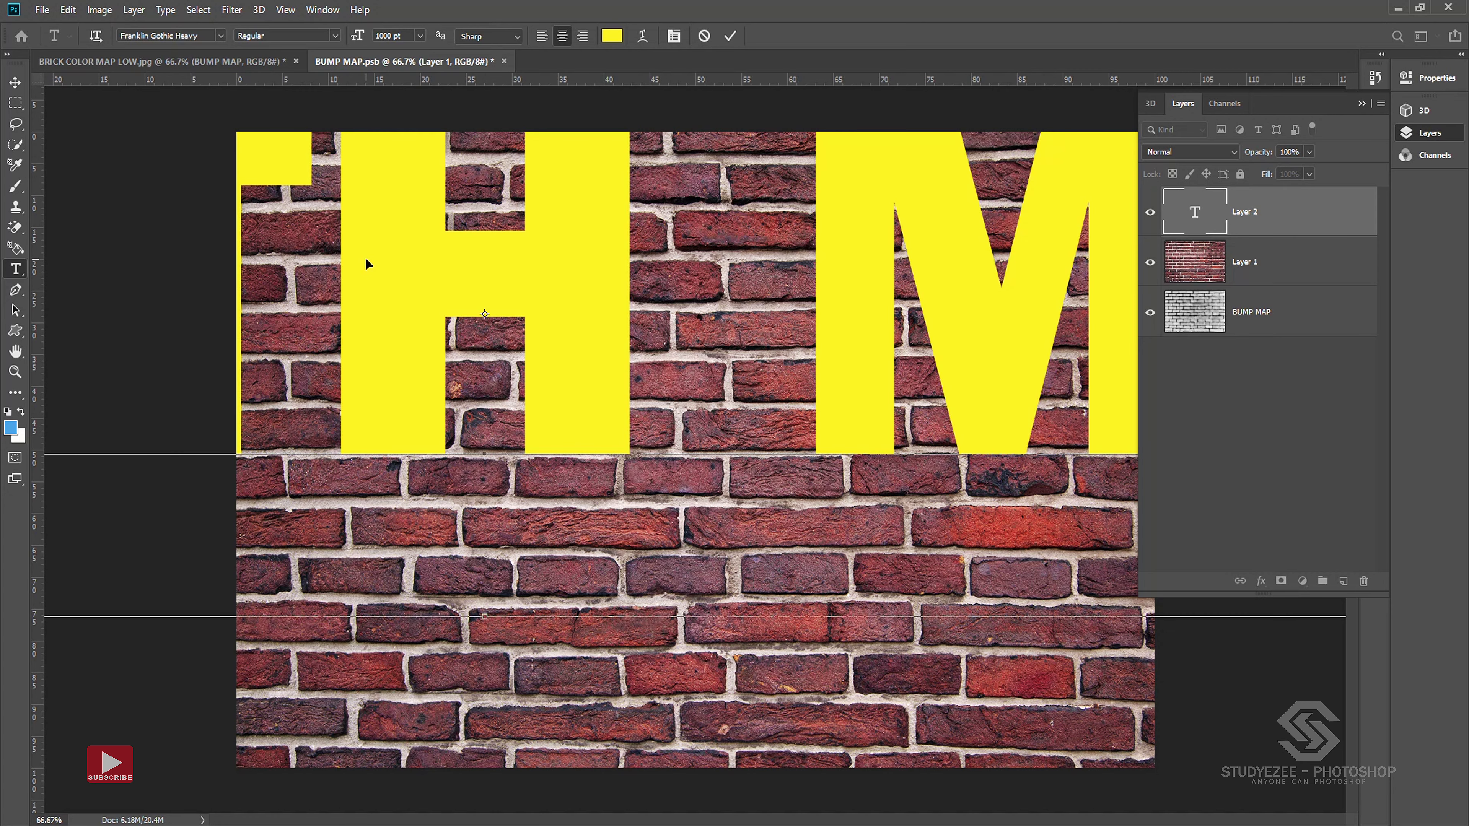
pyautogui.hotkey('ctrl', 'a')
pyautogui.click(405, 36)
pyautogui.write('72')
pyautogui.press('Return')
pyautogui.moveTo(355, 36); pyautogui.dragTo(633, 43)
pyautogui.click(583, 336)
pyautogui.press('v')
pyautogui.moveTo(588, 446)
pyautogui.mouseDown()
pyautogui.moveTo(871, 341)
pyautogui.moveTo(875, 374)
pyautogui.mouseUp()
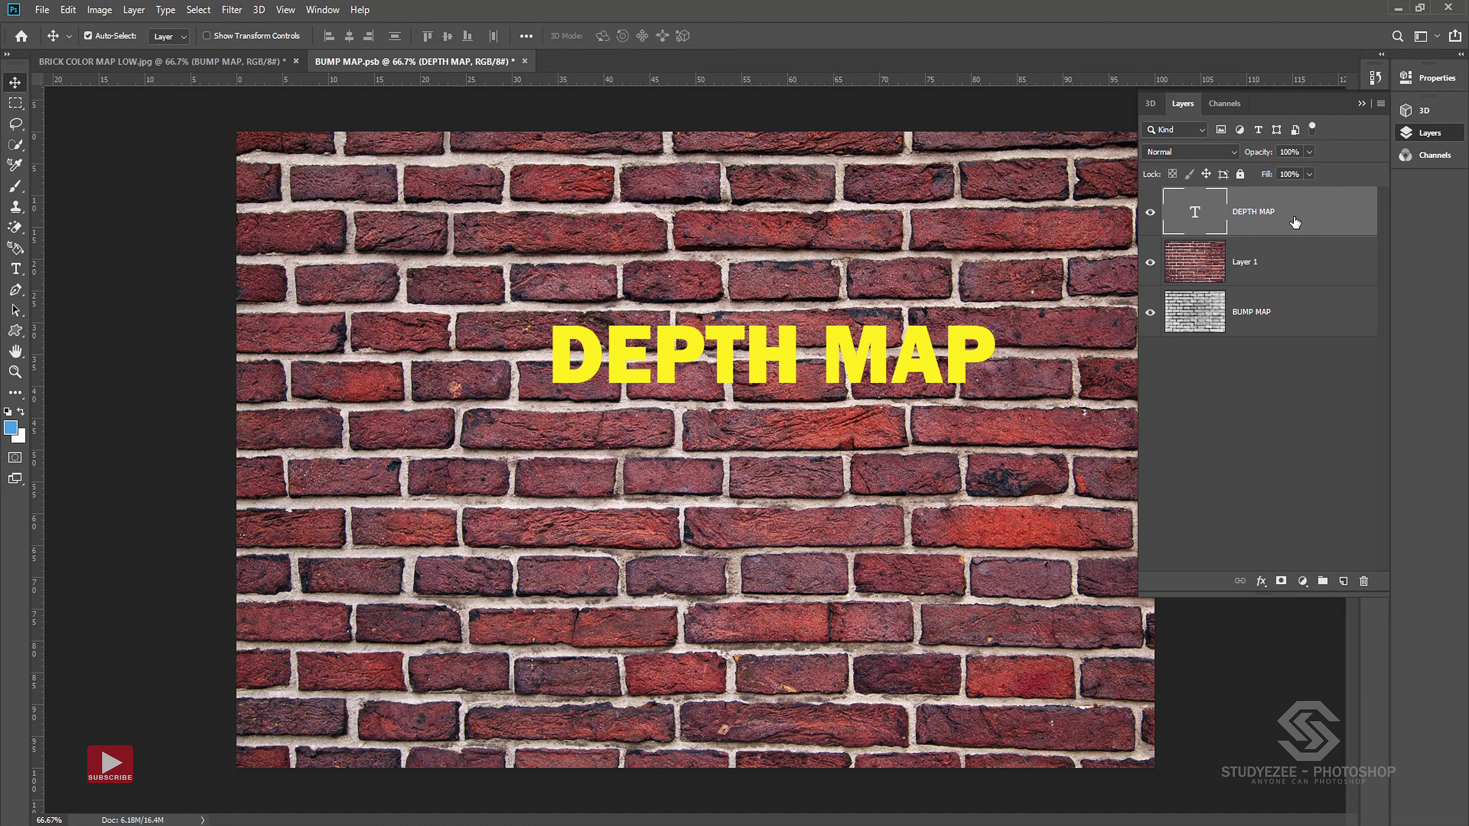
# Step: Blend the DEPTH MAP text into the bricks: Underlying Layer Blend If split 21/99, opacity 71%
pyautogui.click(1261, 581)
pyautogui.click(1272, 596)
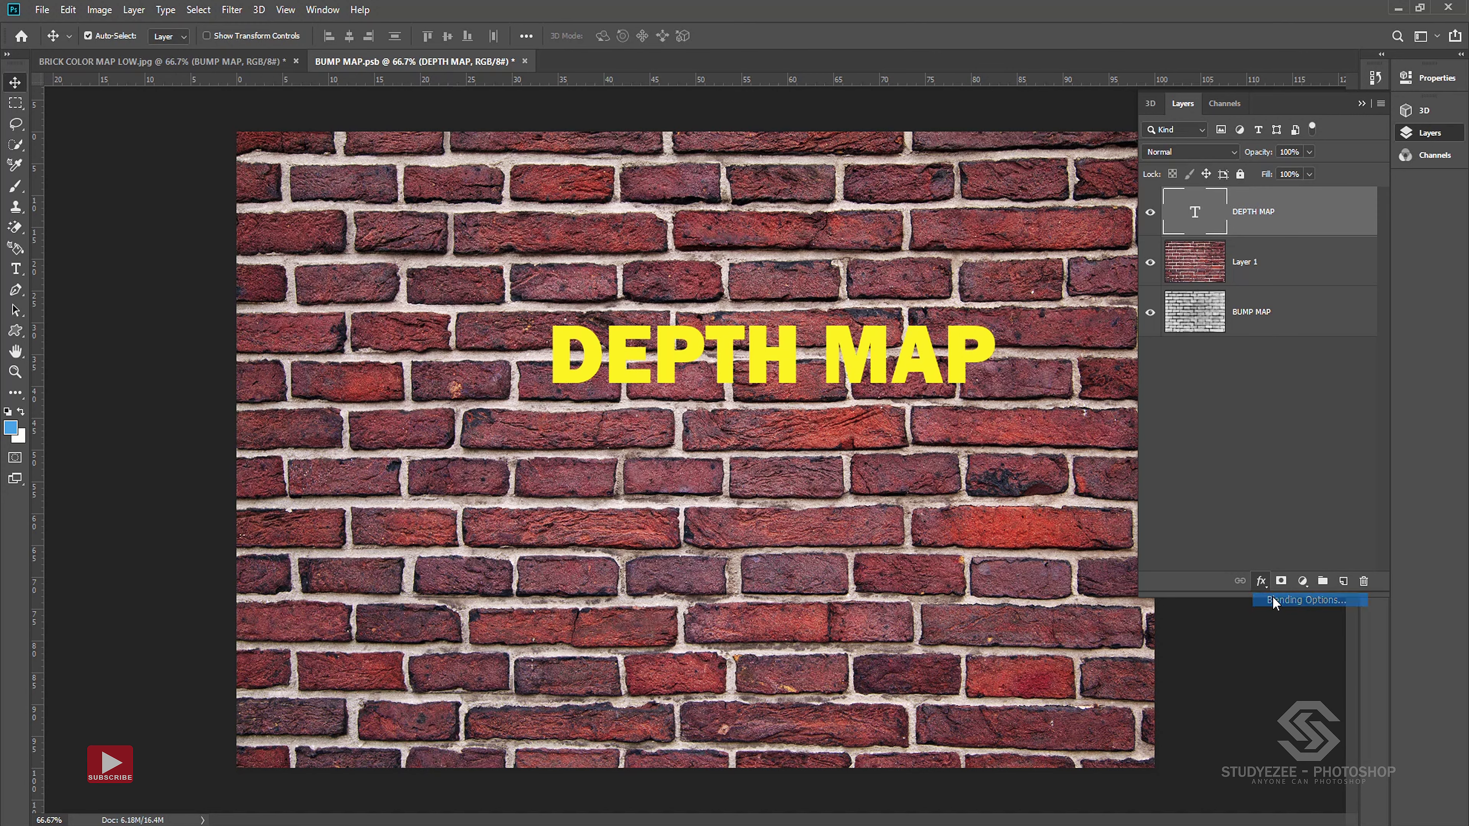
pyautogui.moveTo(741, 238); pyautogui.dragTo(1351, 114)
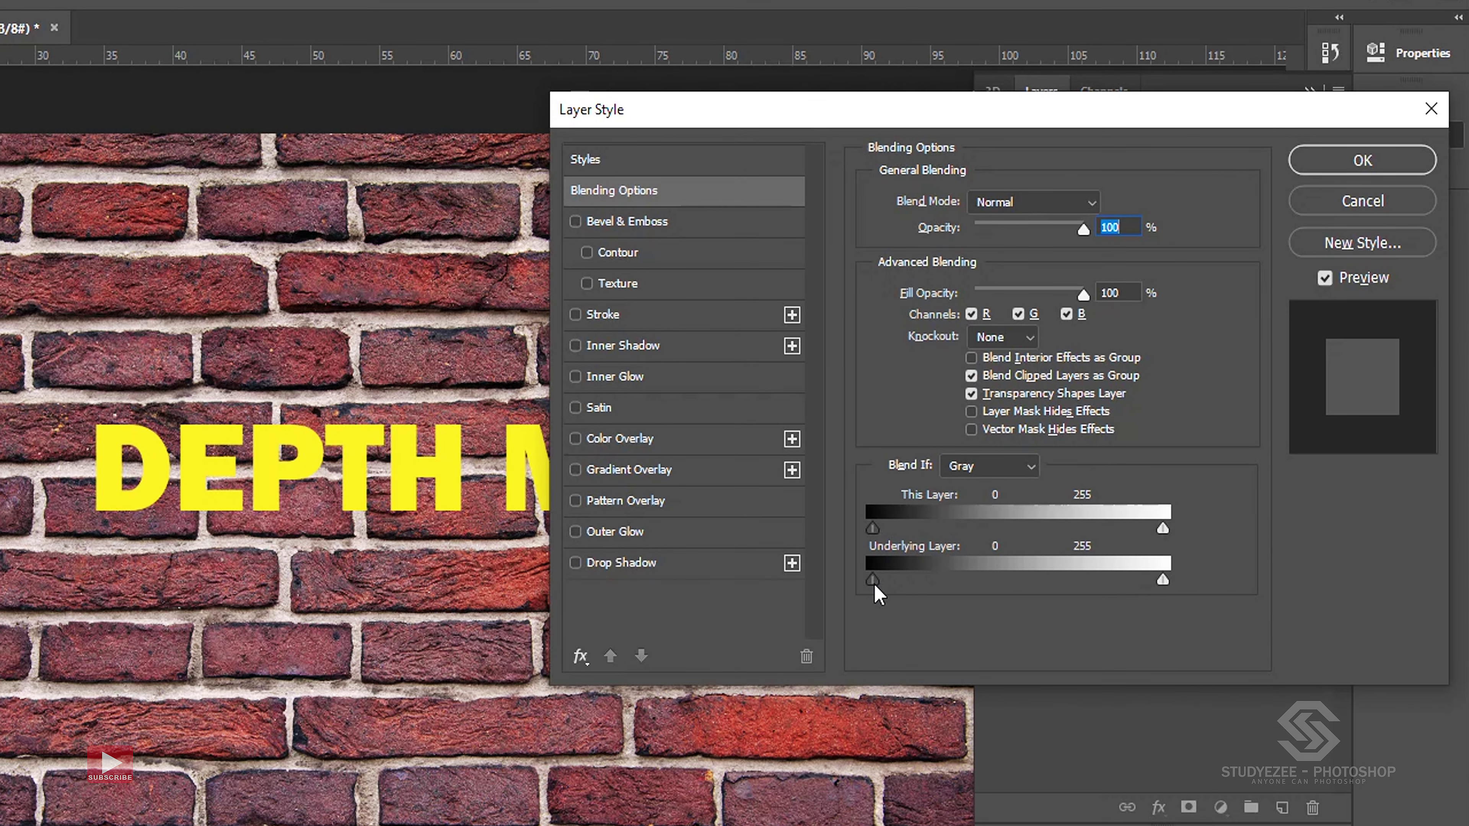
pyautogui.press('alt')
pyautogui.moveTo(874, 579); pyautogui.dragTo(923, 581)
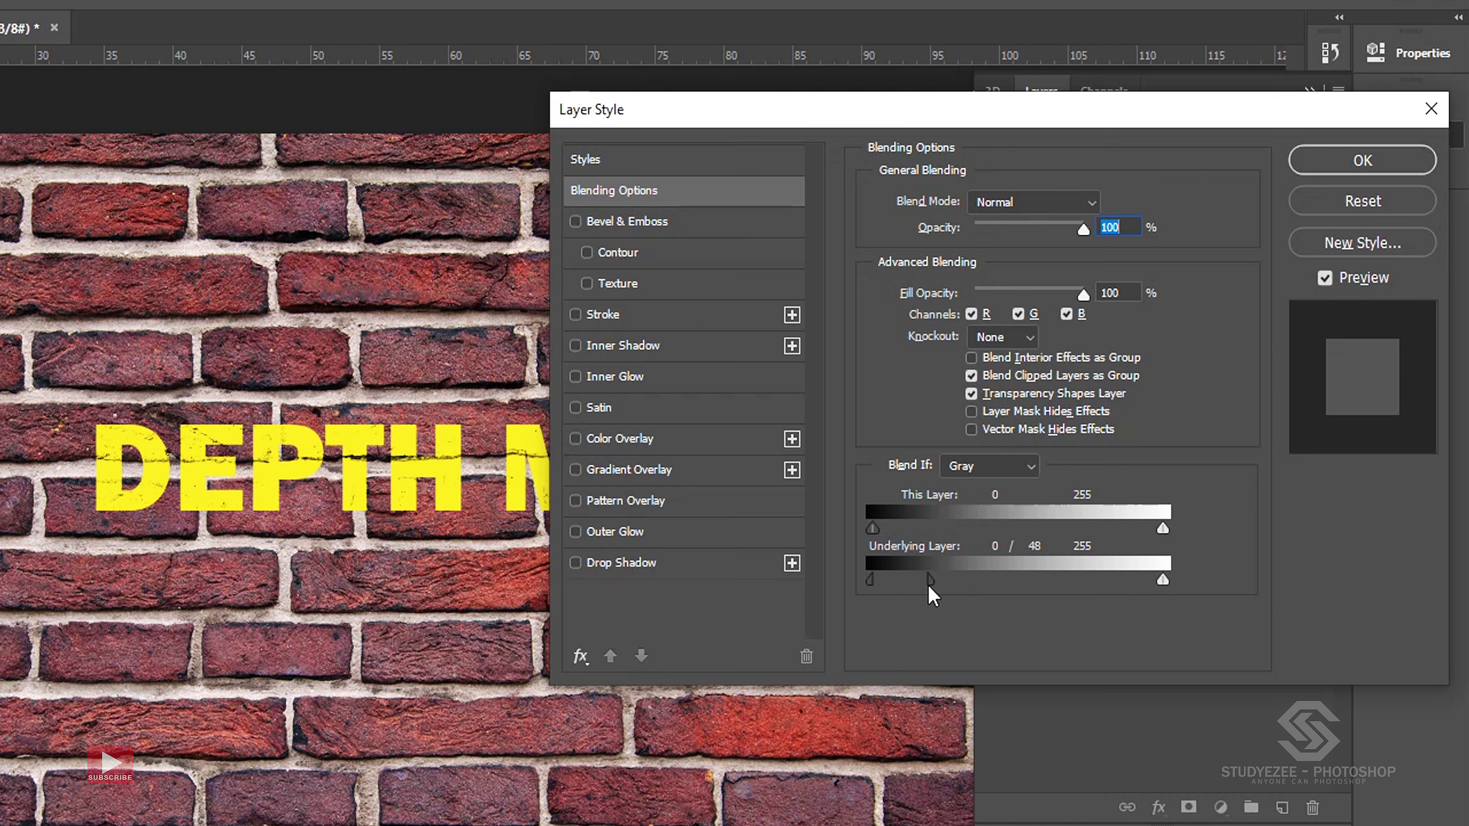
pyautogui.moveTo(929, 580); pyautogui.dragTo(987, 580)
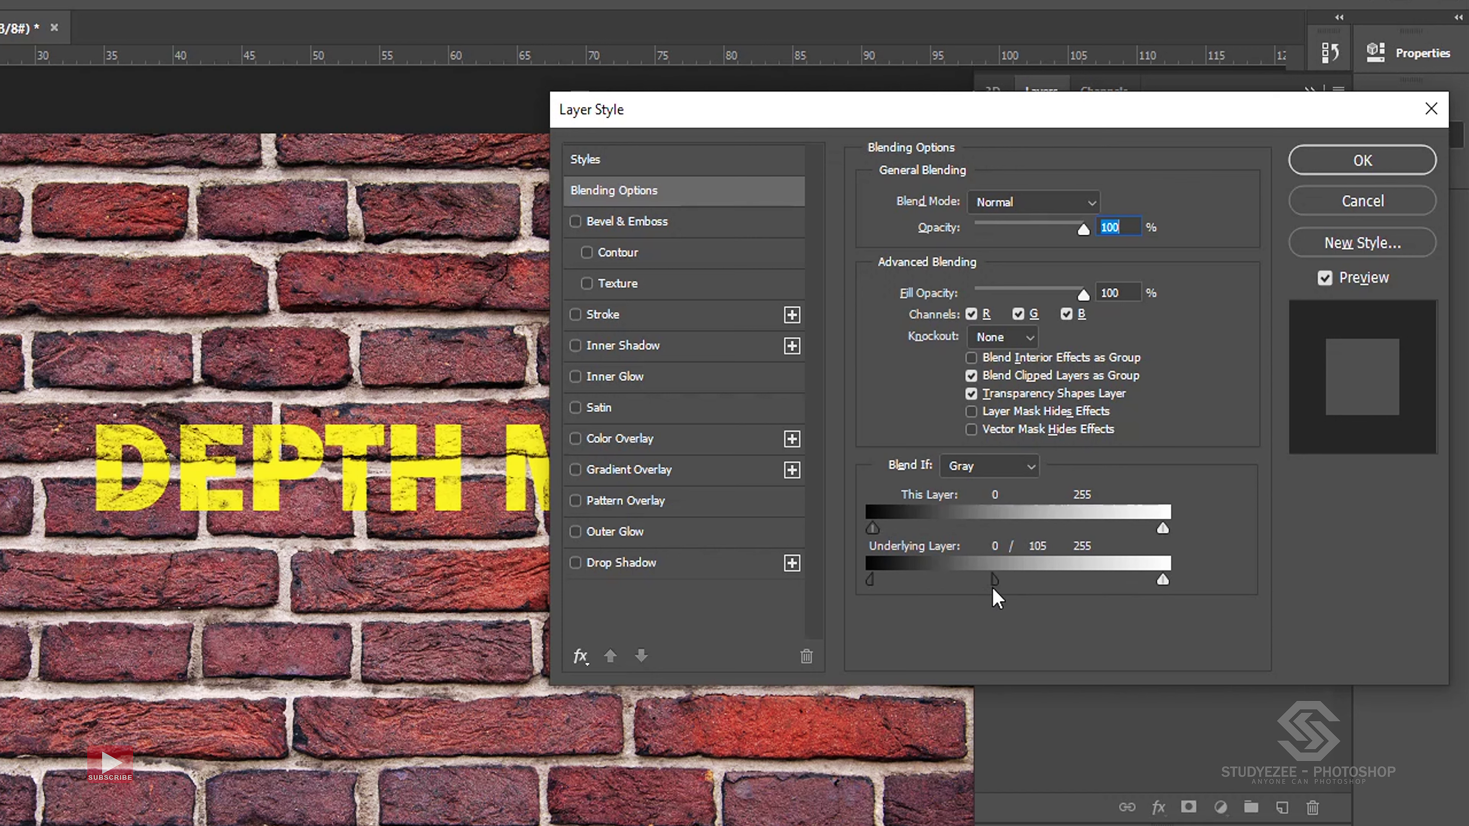
pyautogui.moveTo(870, 580); pyautogui.dragTo(893, 580)
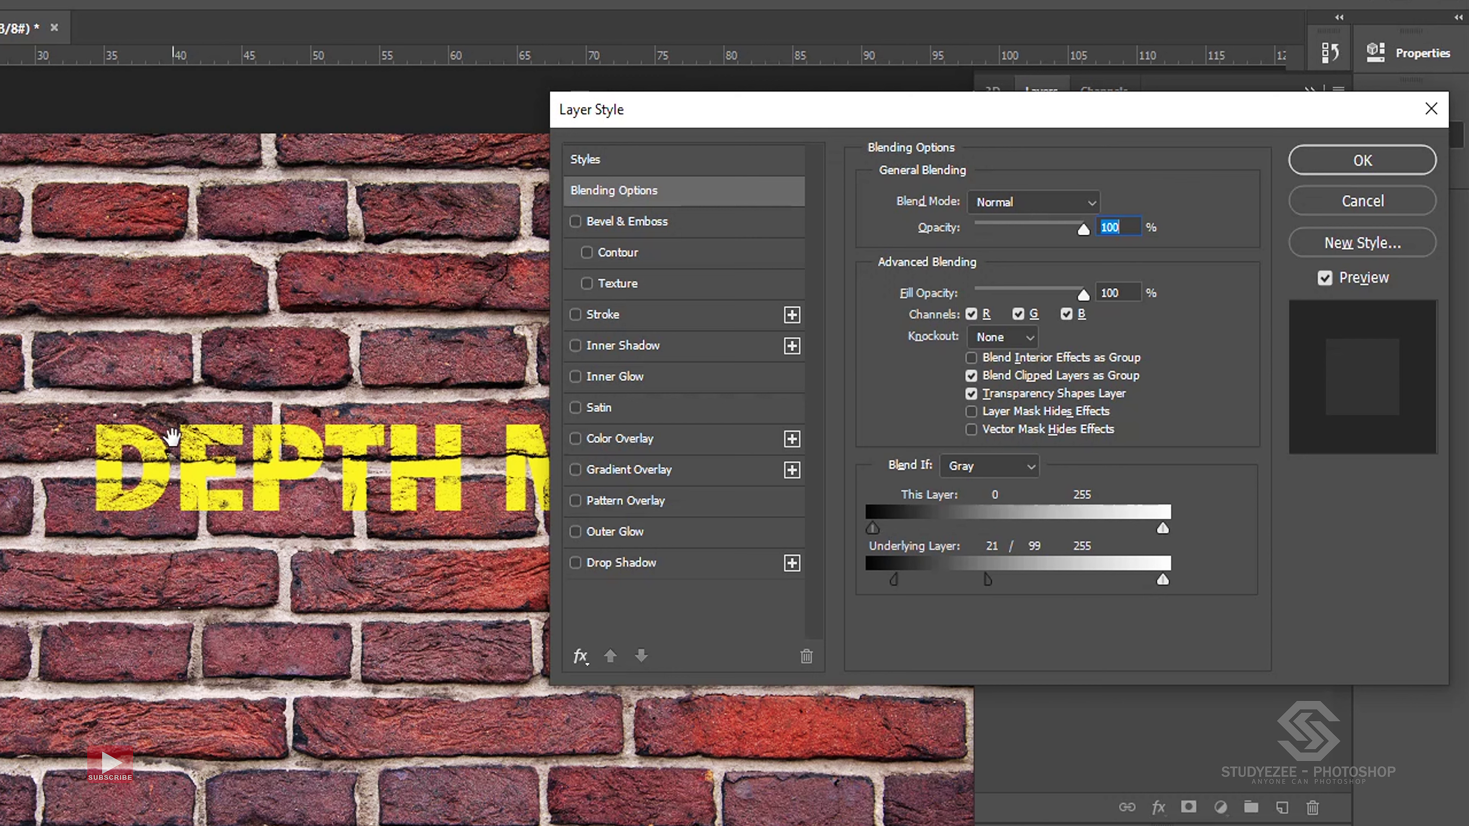
pyautogui.click(1051, 224)
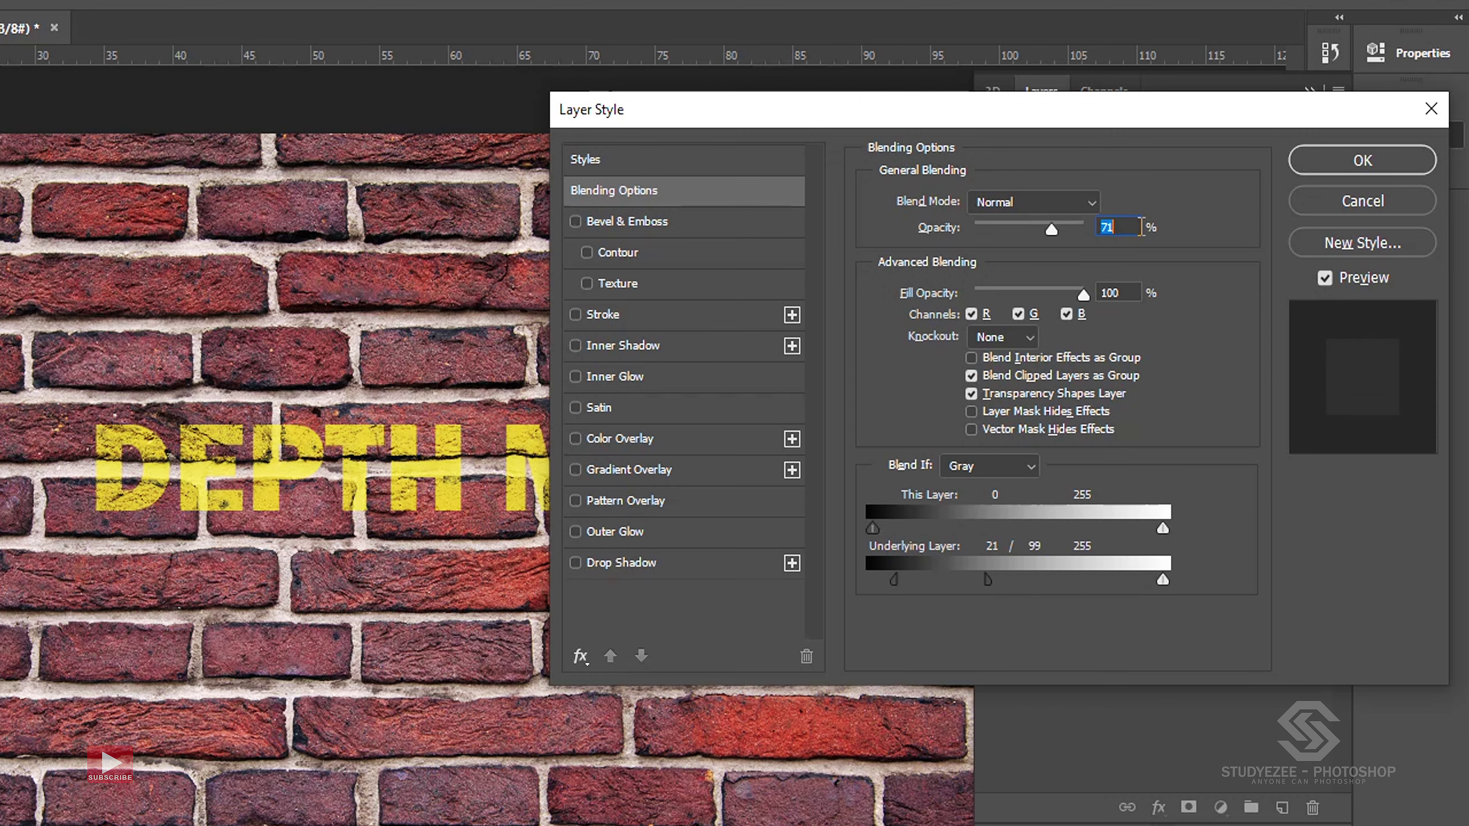
pyautogui.click(1347, 173)
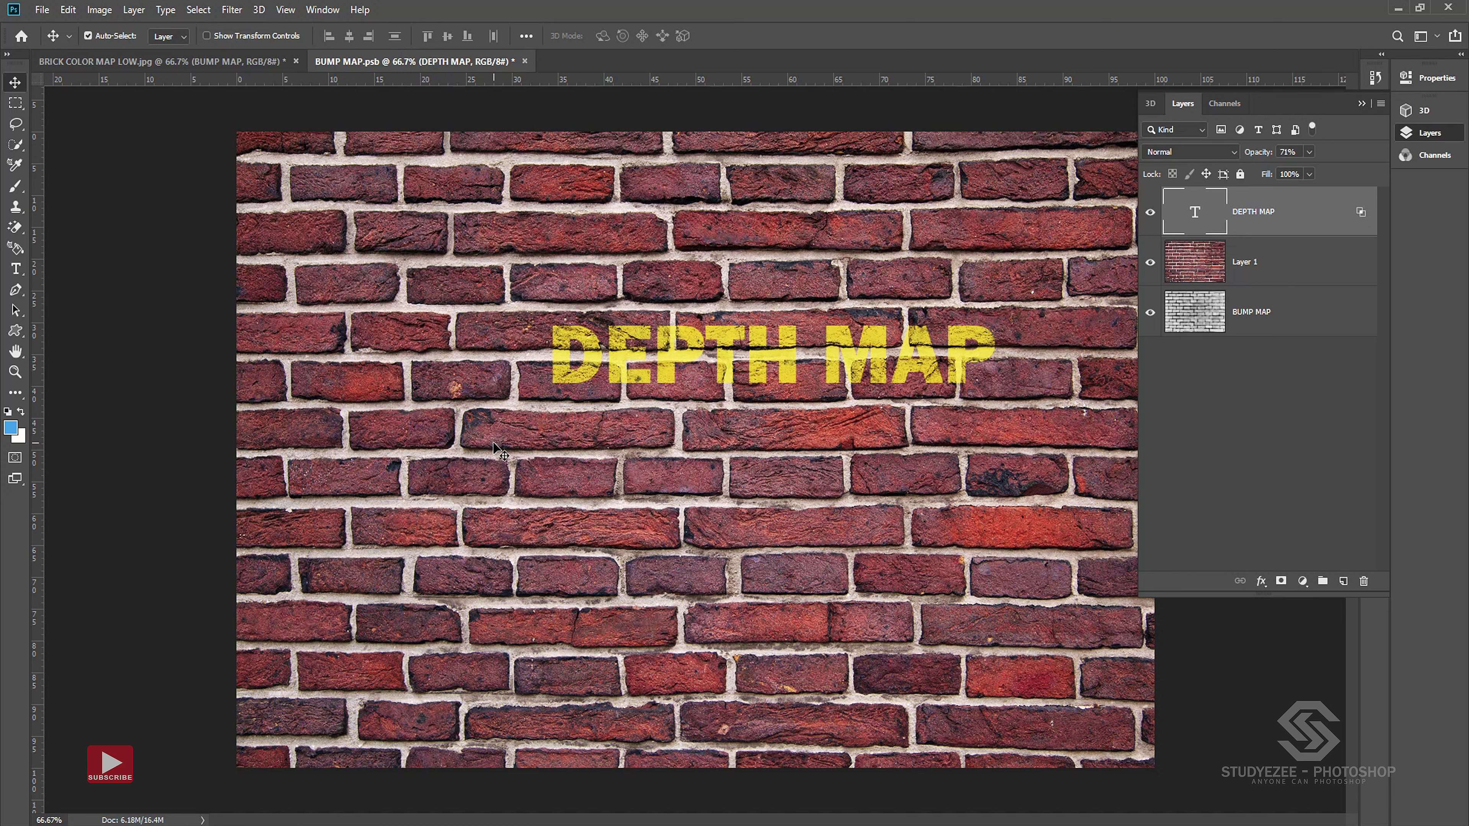
# Step: Draw a blue flying-bird custom shape as Shape 1 and place it upper left of the wall
pyautogui.click(17, 332)
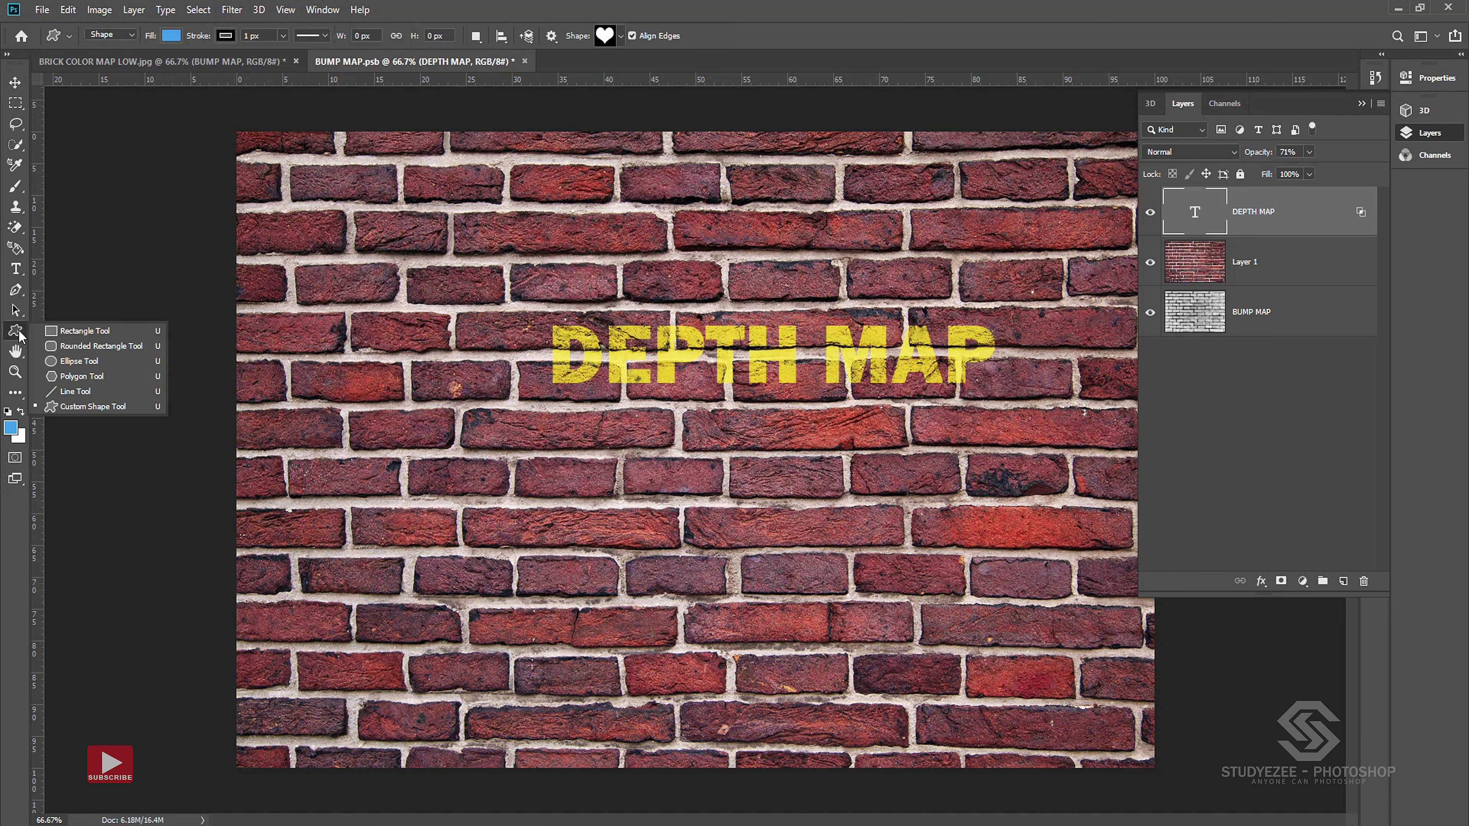
pyautogui.click(121, 406)
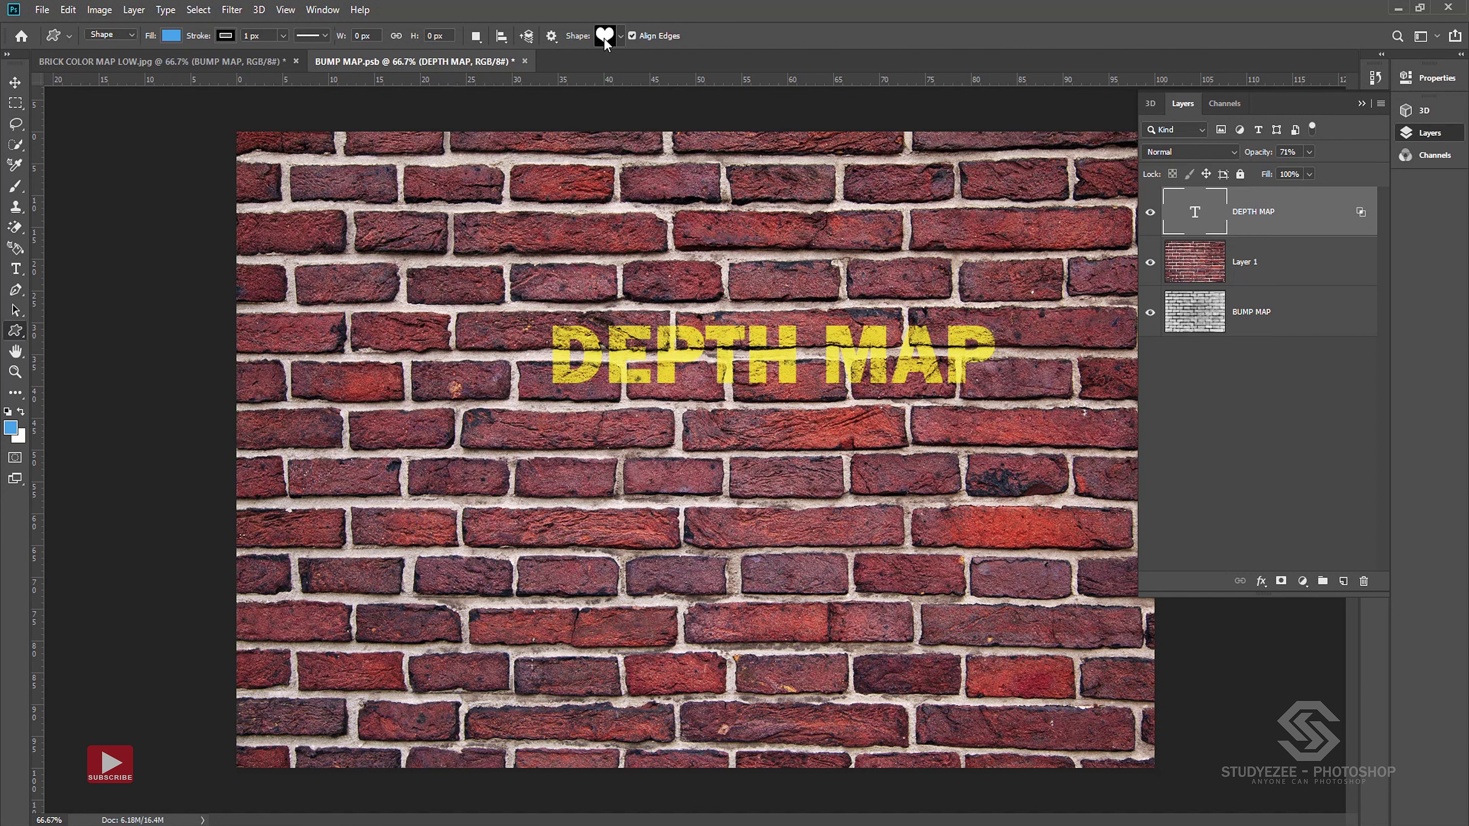
pyautogui.click(605, 37)
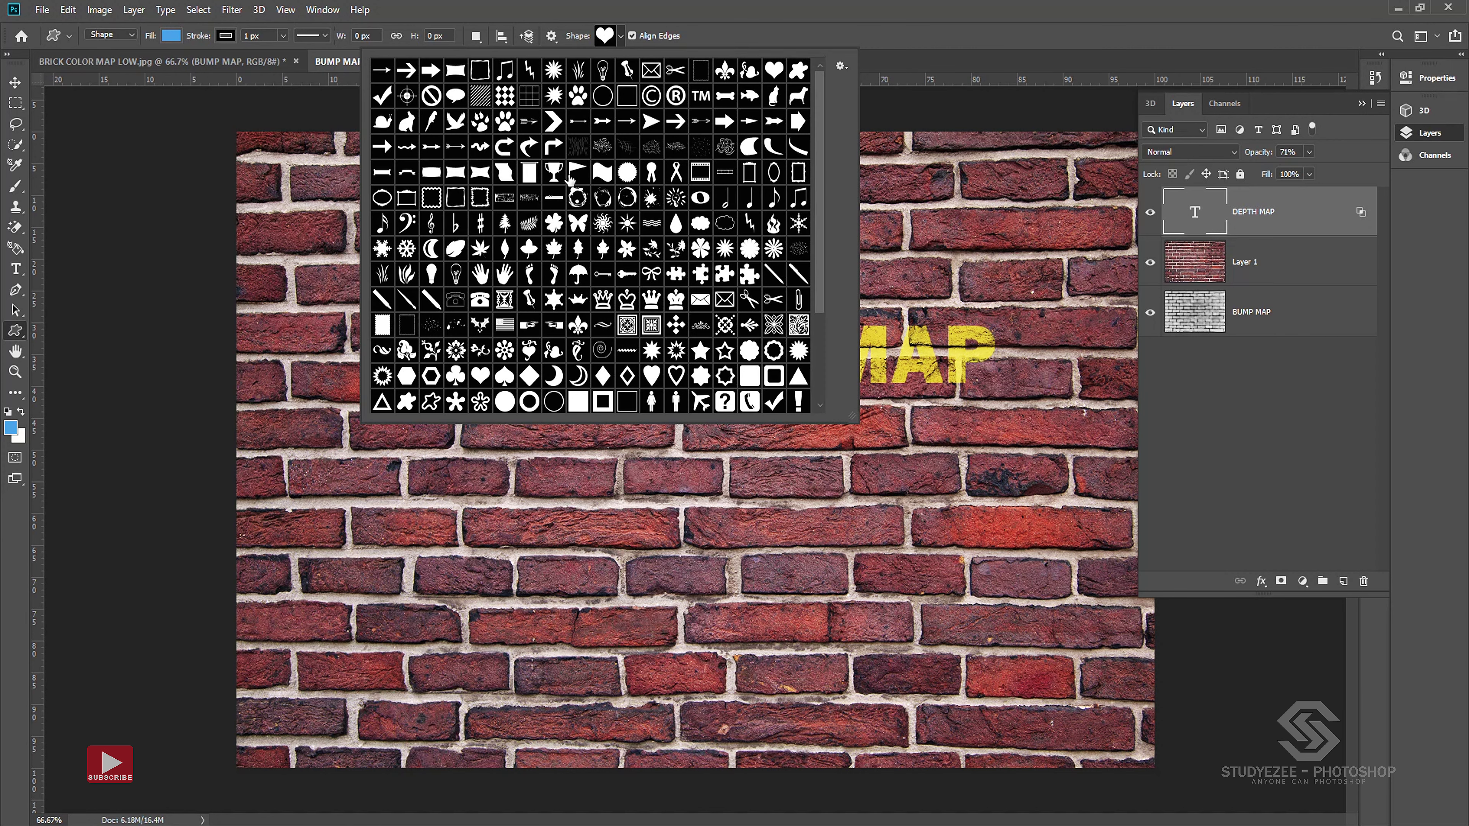
pyautogui.click(456, 123)
pyautogui.click(1277, 390)
pyautogui.moveTo(463, 470); pyautogui.dragTo(611, 577)
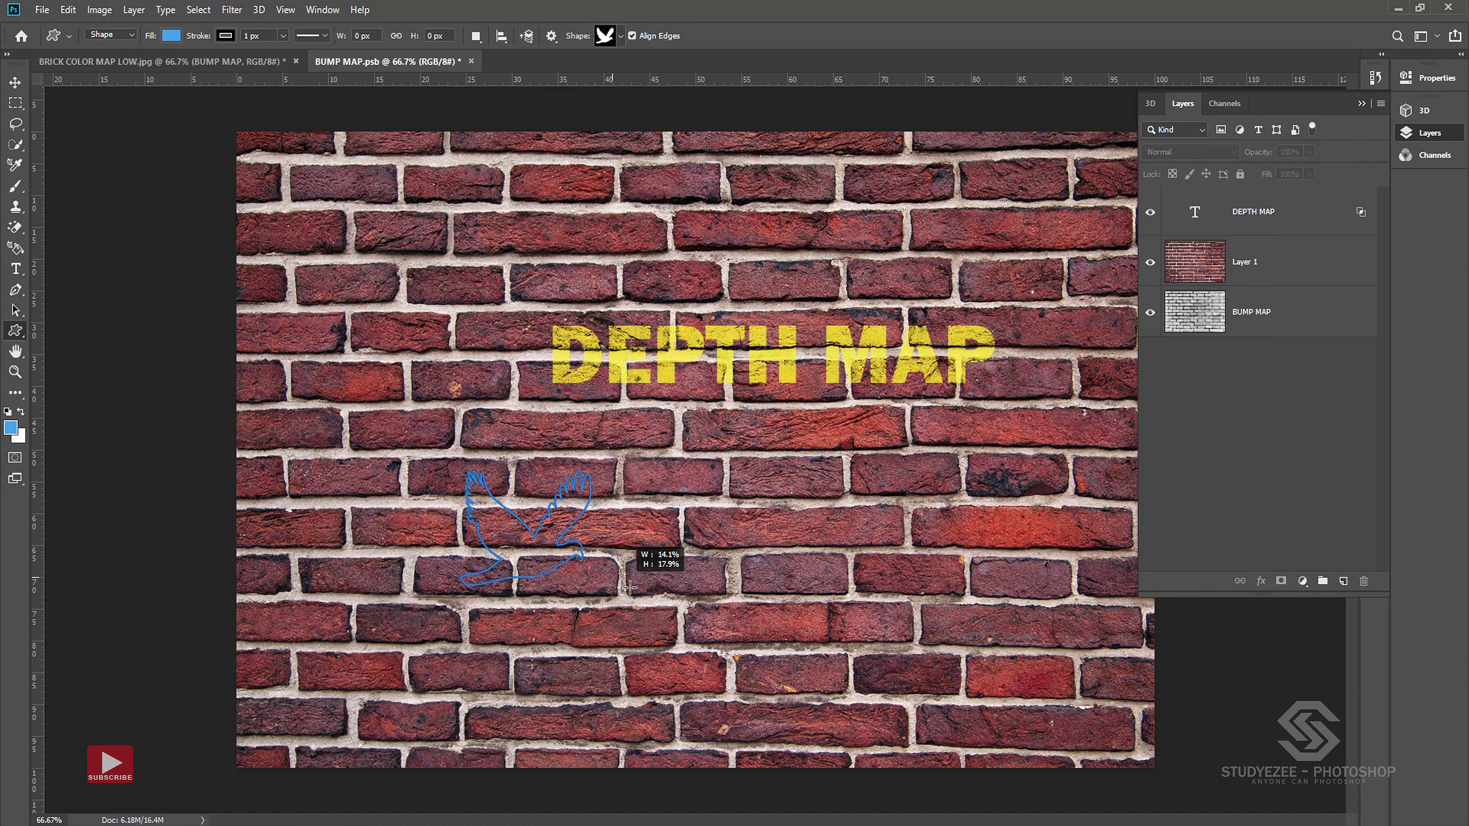
pyautogui.moveTo(612, 577); pyautogui.dragTo(1084, 689)
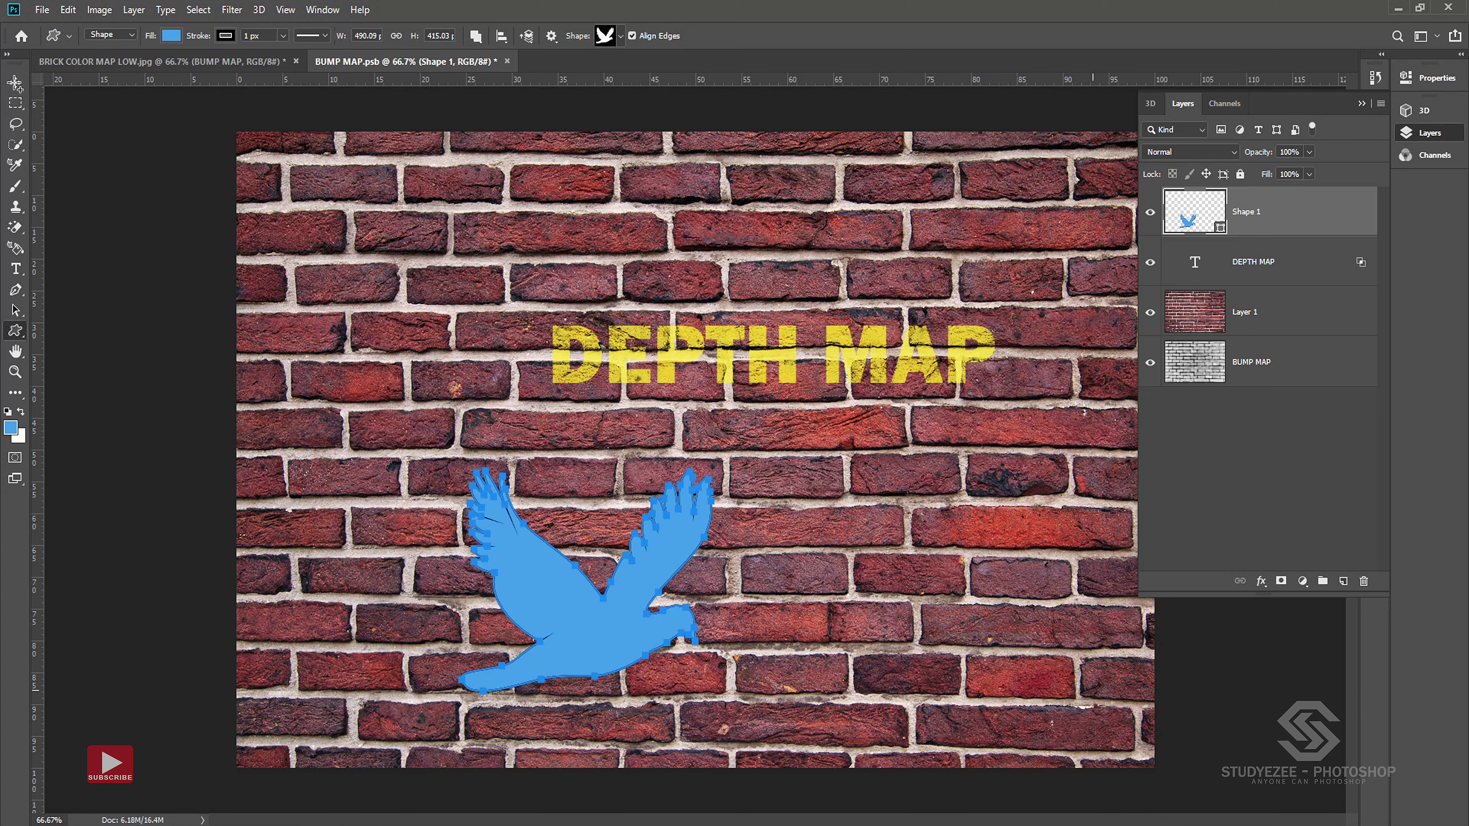
pyautogui.click(15, 81)
pyautogui.moveTo(570, 586); pyautogui.dragTo(438, 274)
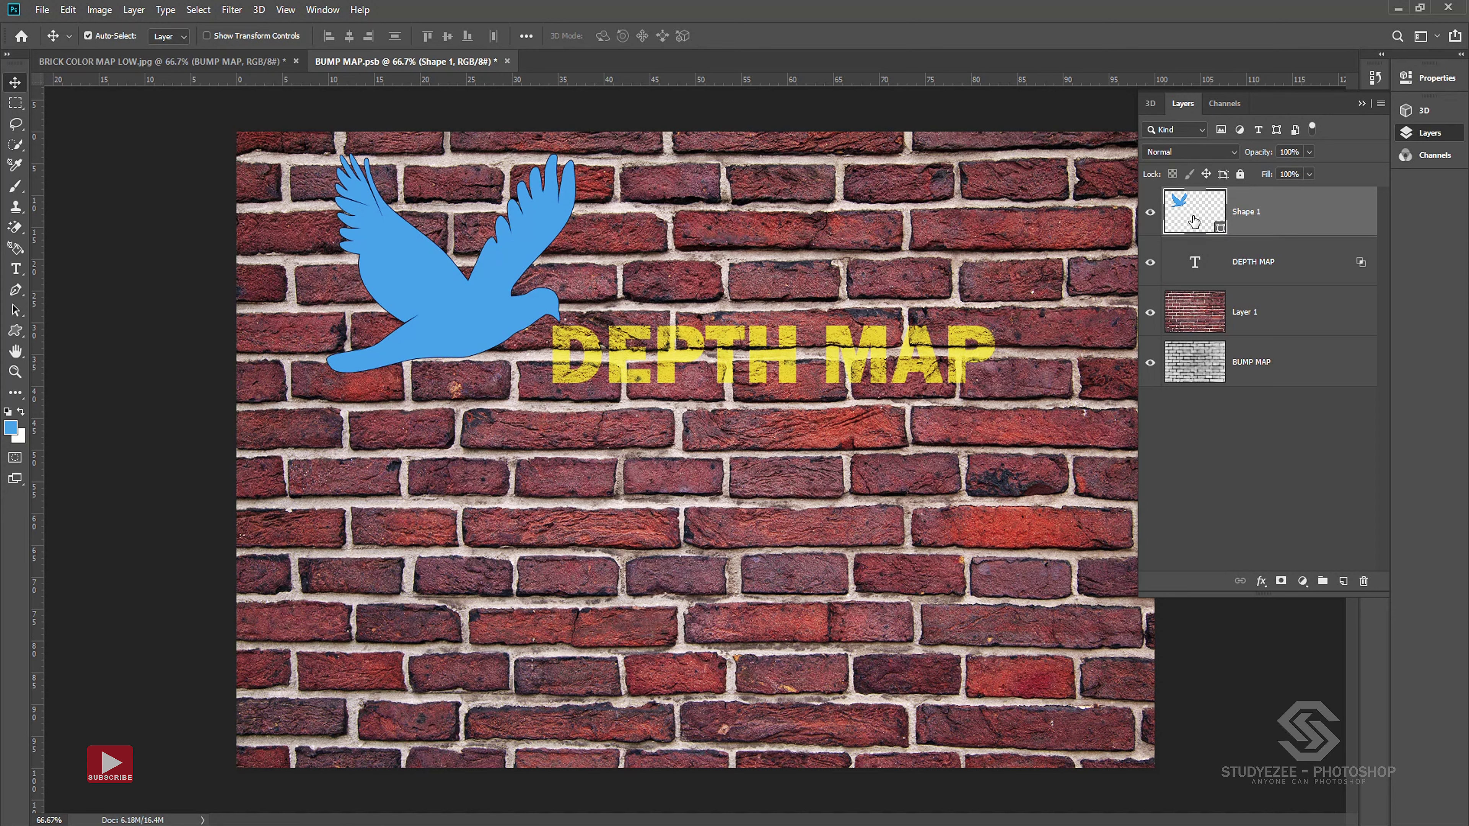
# Step: Change the dove shape's fill colour to white (ffffff)
pyautogui.doubleClick(1193, 222)
pyautogui.moveTo(658, 248); pyautogui.dragTo(549, 192)
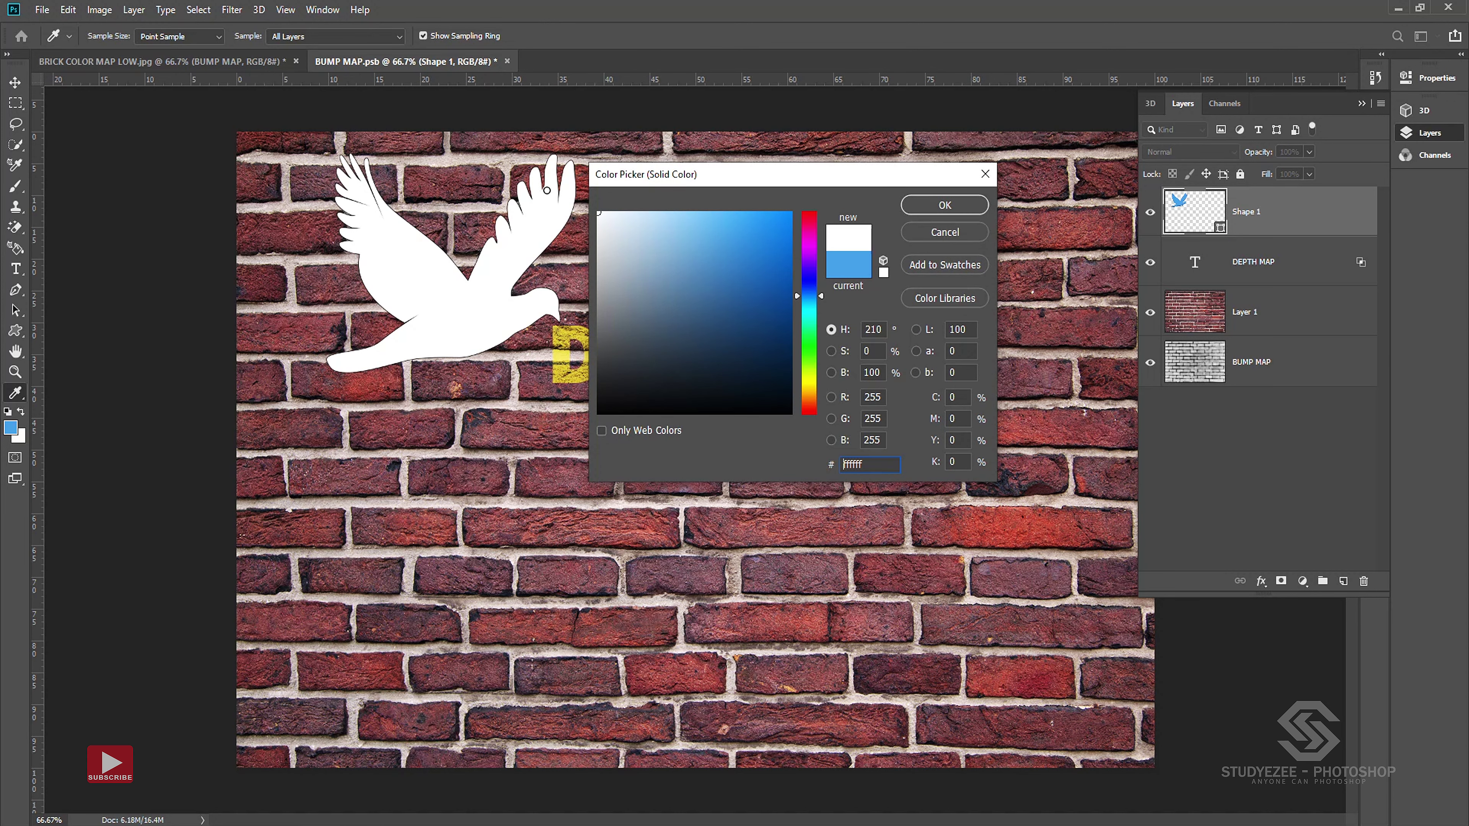
pyautogui.click(945, 204)
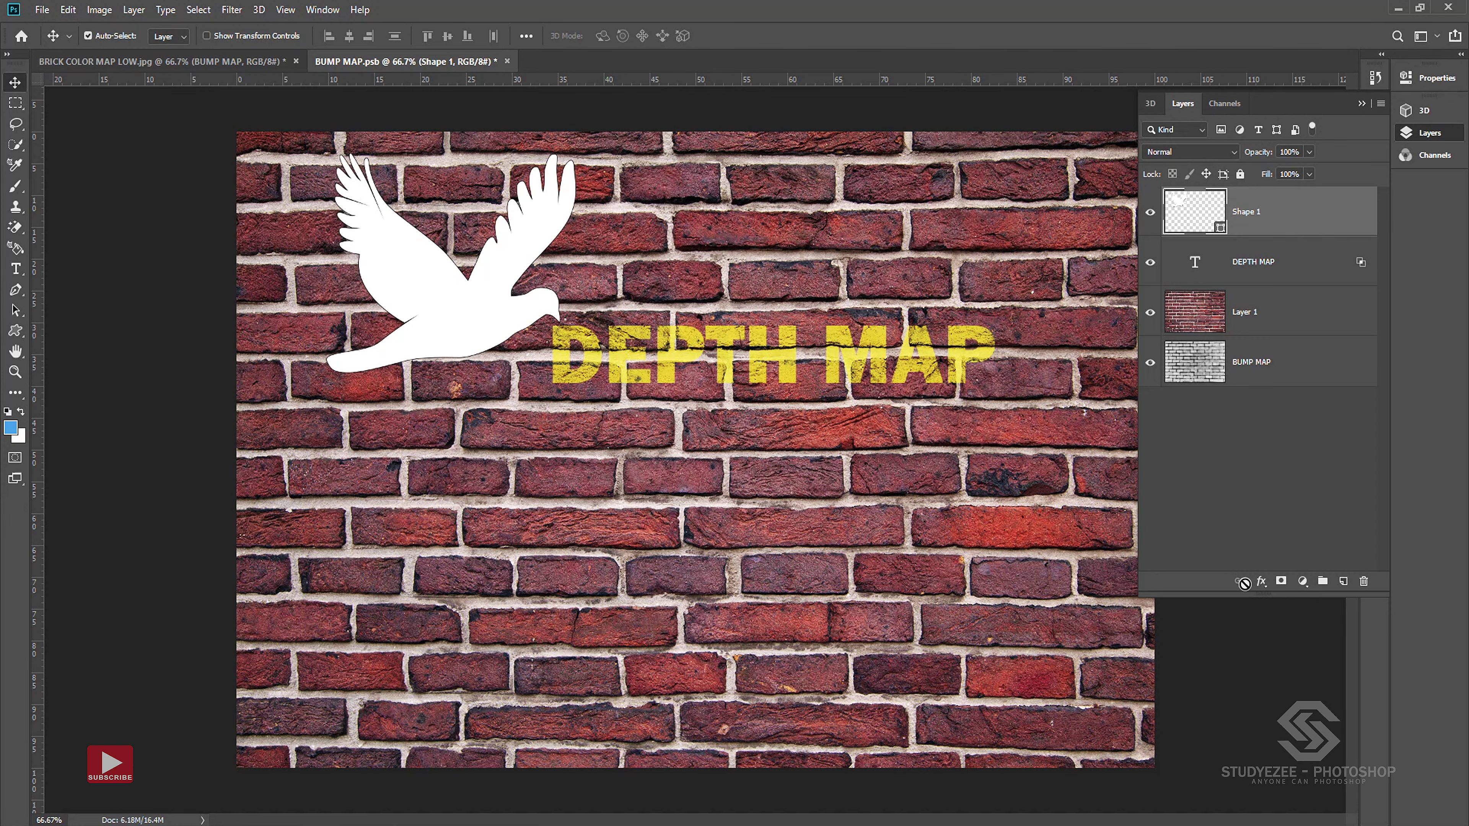
# Step: Blend the dove into the bricks with Underlying Layer Blend If 25/95 and 85% opacity
pyautogui.click(1260, 581)
pyautogui.click(1276, 598)
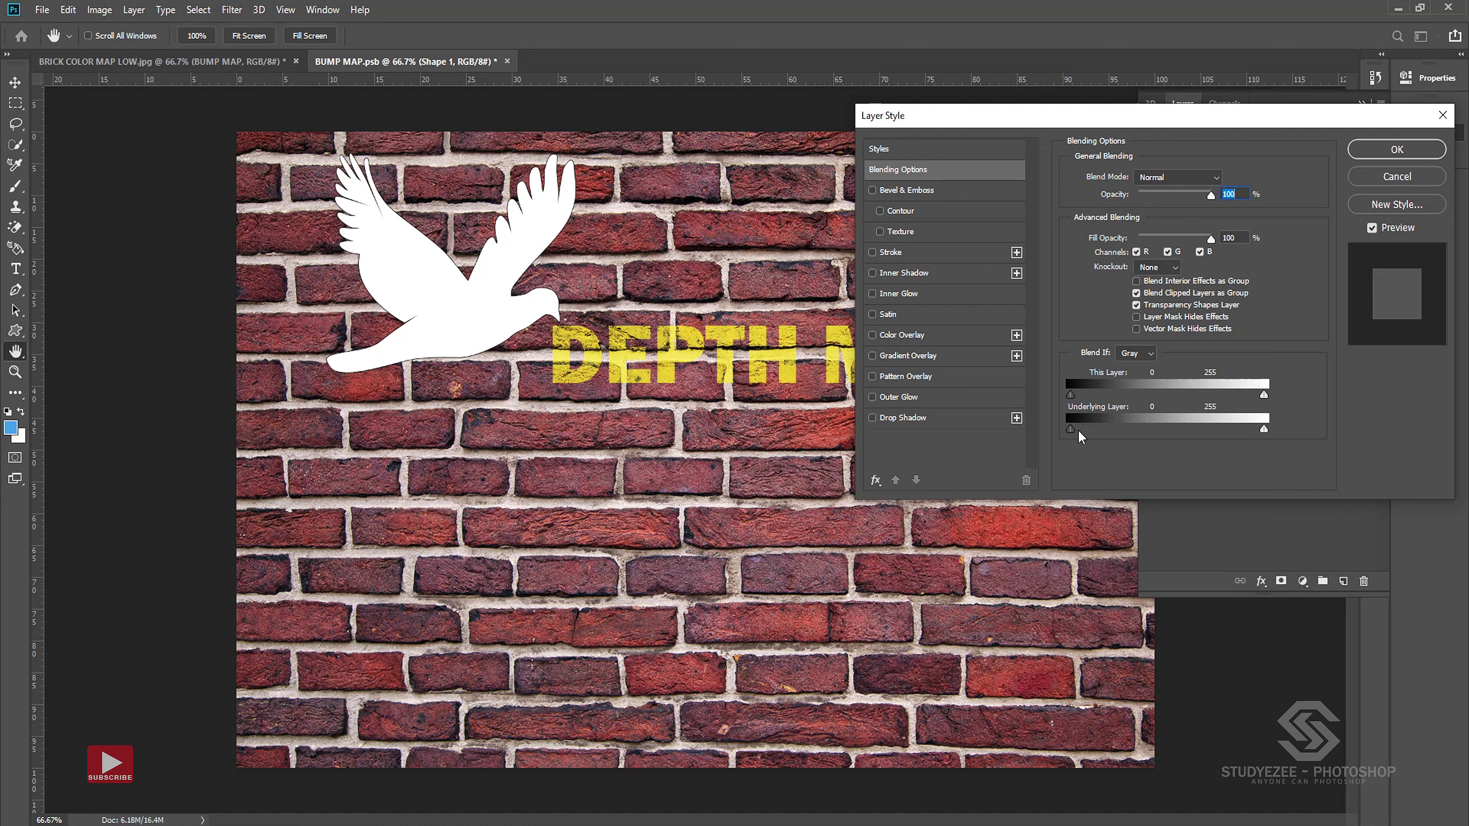
pyautogui.press('alt')
pyautogui.moveTo(1070, 429); pyautogui.dragTo(1126, 430)
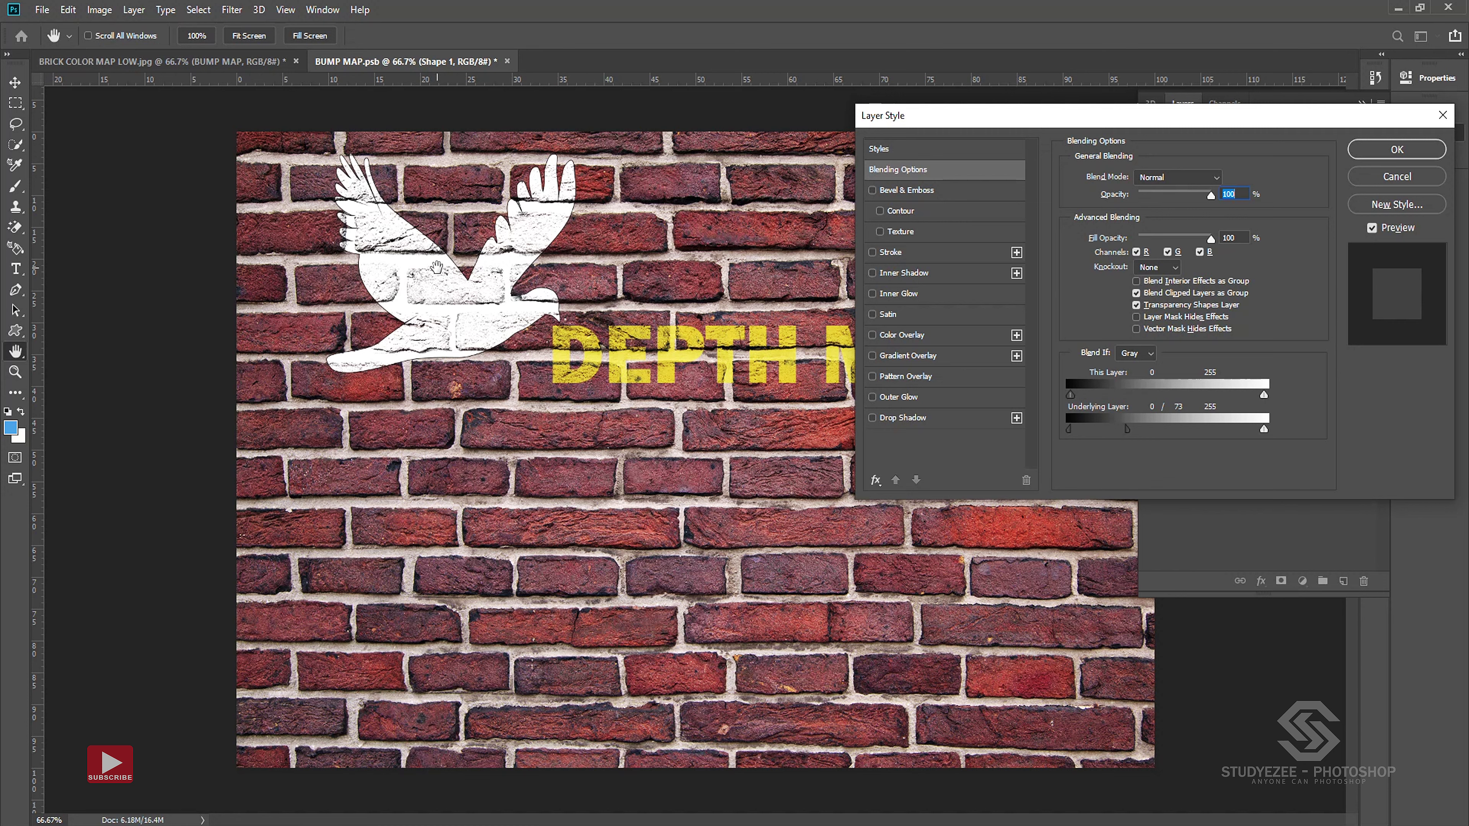
pyautogui.moveTo(1068, 429); pyautogui.dragTo(1143, 435)
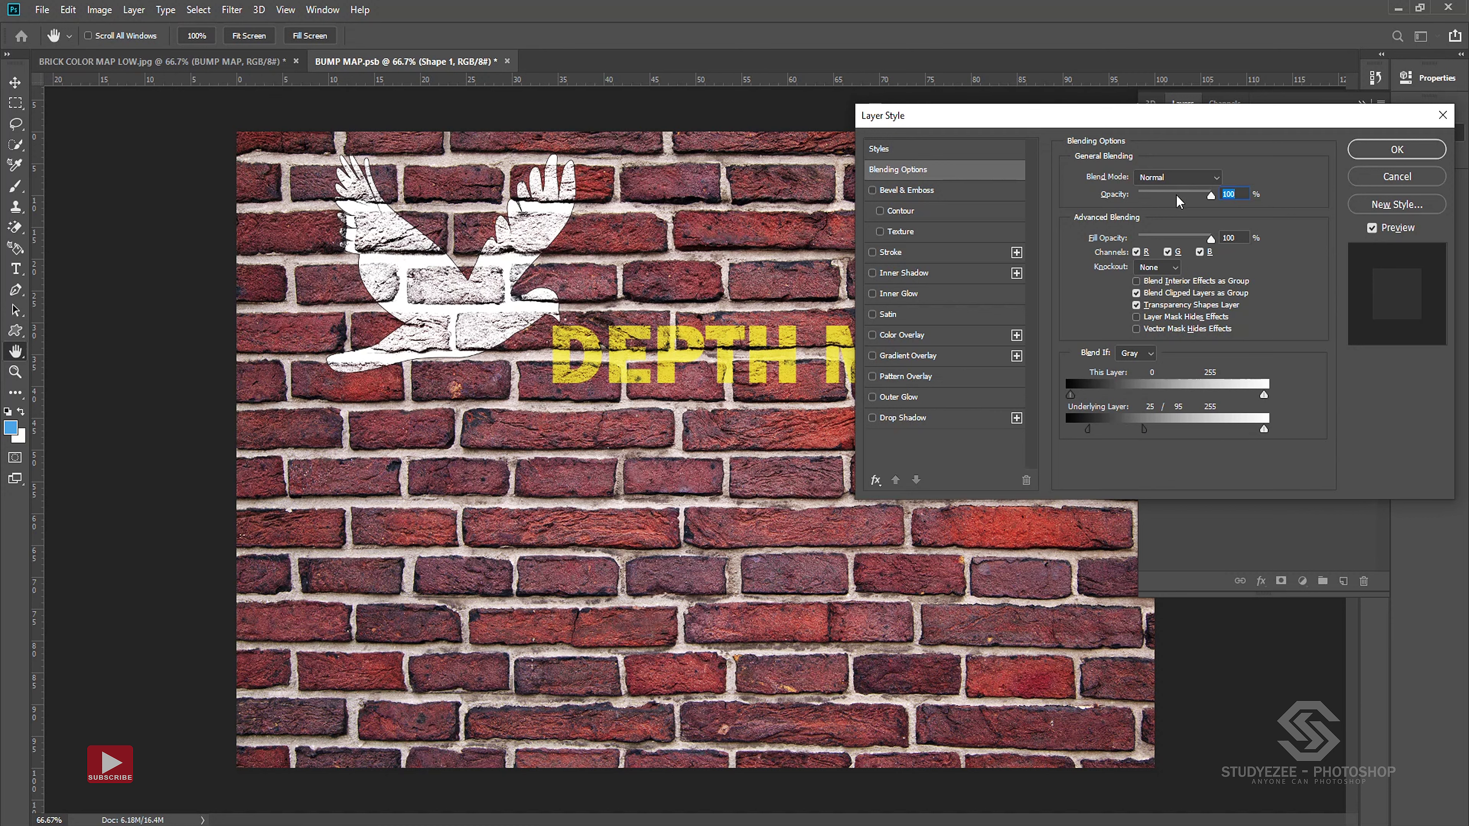
pyautogui.moveTo(1180, 195); pyautogui.dragTo(1201, 195)
pyautogui.click(1387, 150)
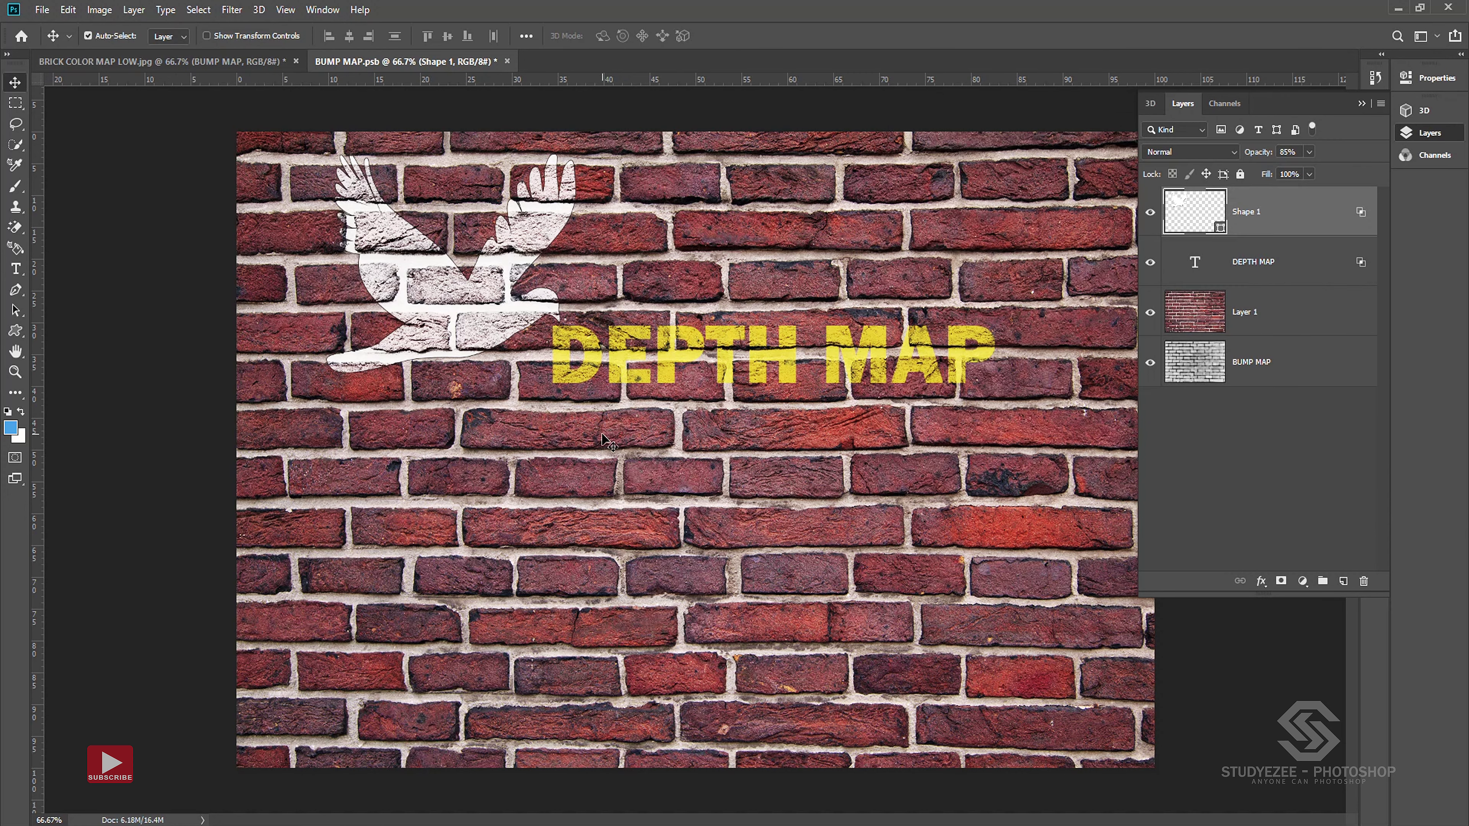
# Step: Save the bump map, return to BRICK COLOR MAP LOW.jpg and select the 3D Scene
pyautogui.click(41, 10)
pyautogui.click(63, 143)
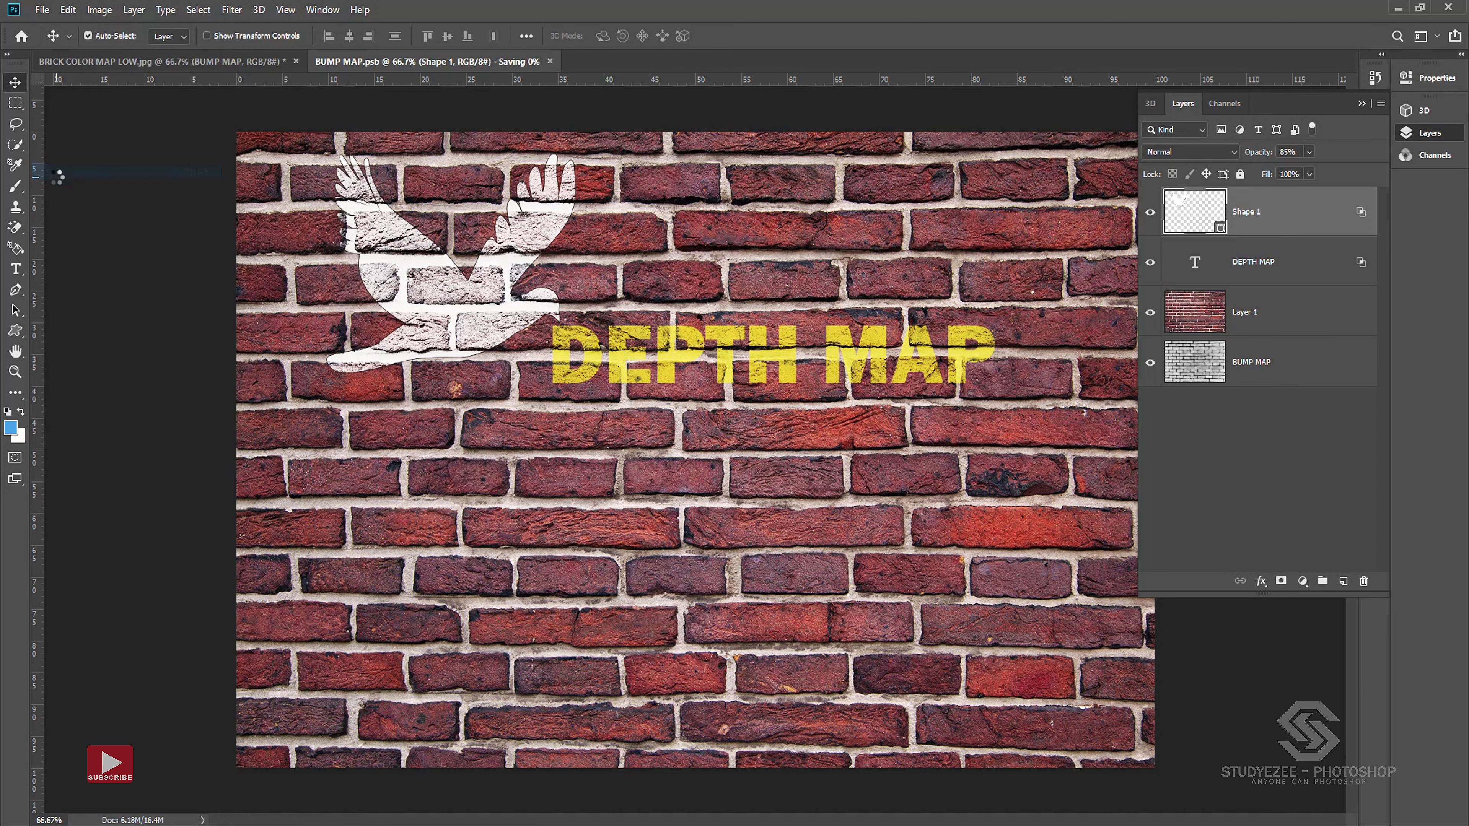
pyautogui.click(206, 63)
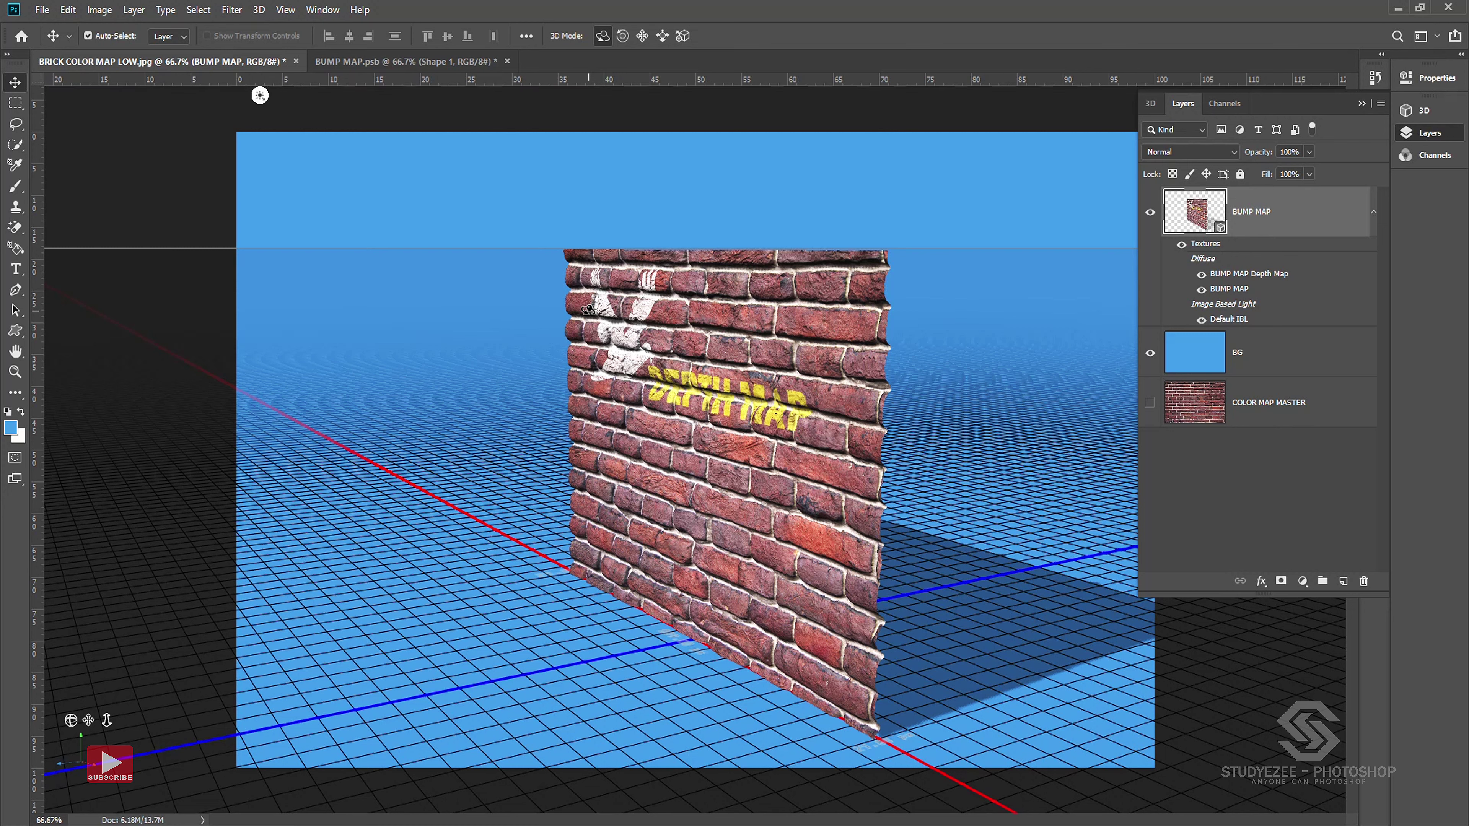
pyautogui.click(1157, 105)
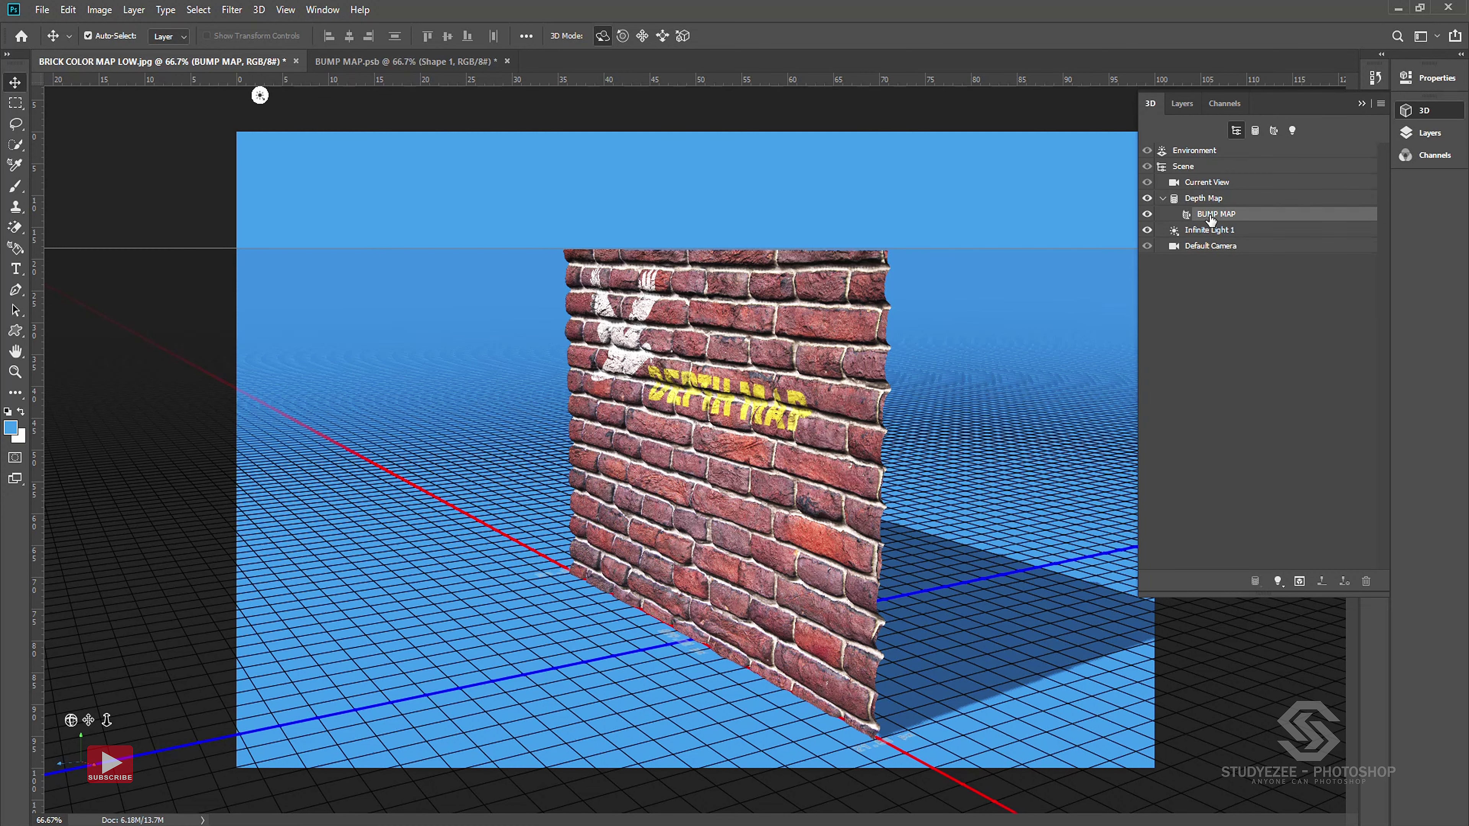
pyautogui.click(1185, 168)
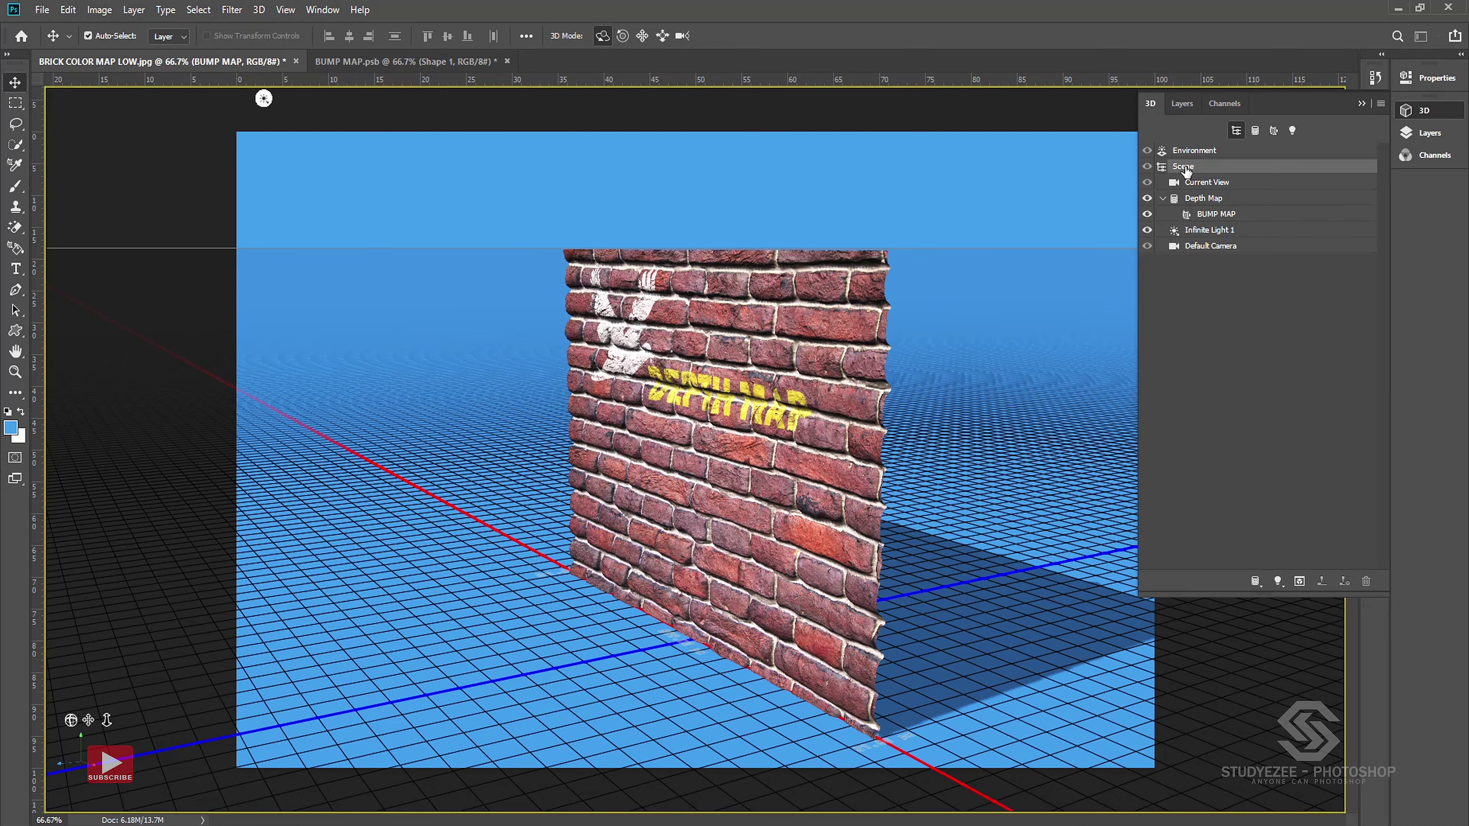
# Step: Flatten the Depth Map wall's Z scale to a 0.02 px depth
pyautogui.moveTo(546, 462); pyautogui.dragTo(762, 458)
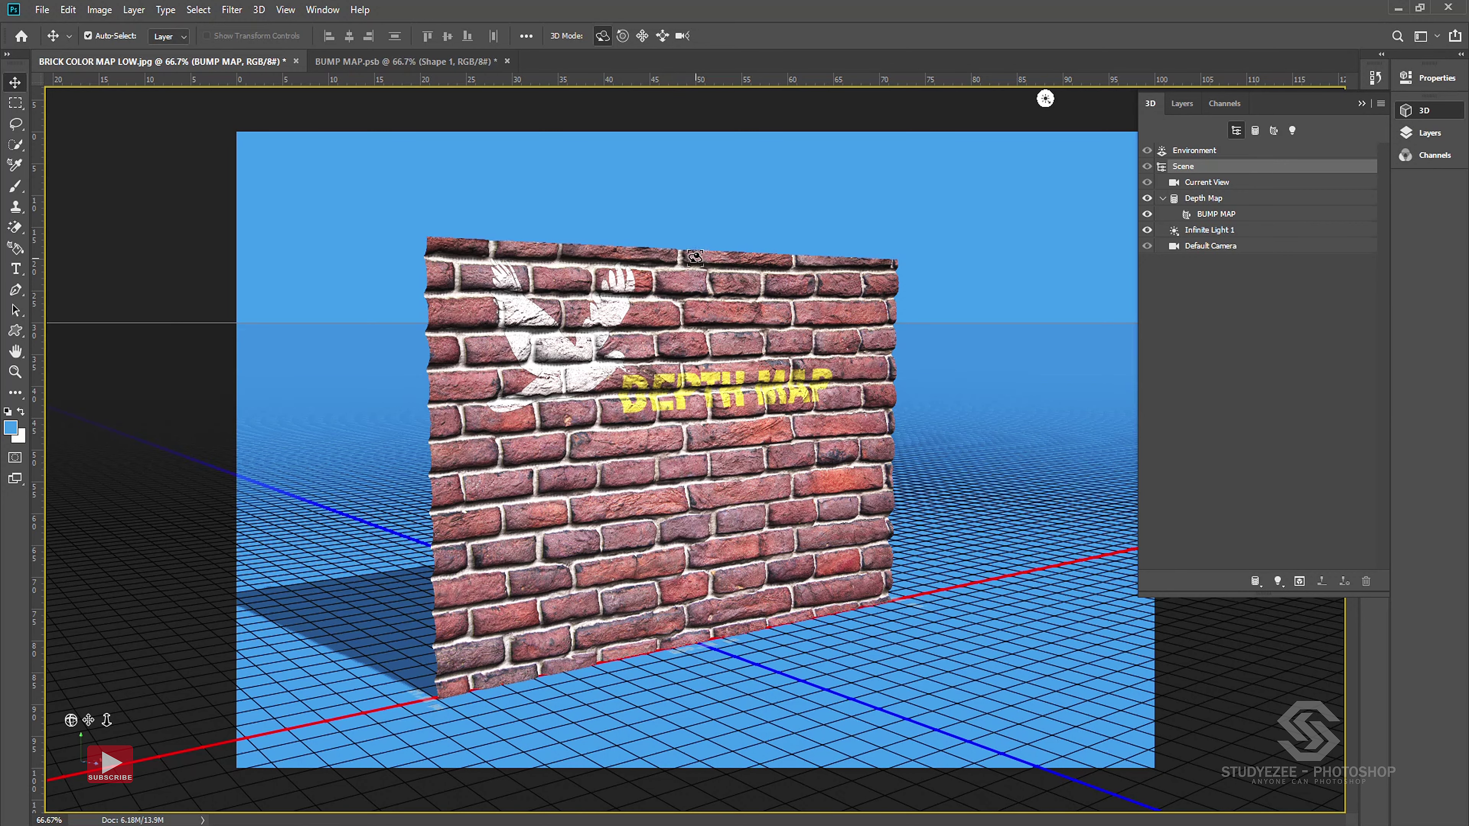
pyautogui.moveTo(721, 306)
pyautogui.mouseDown()
pyautogui.moveTo(648, 410)
pyautogui.moveTo(663, 359)
pyautogui.mouseUp()
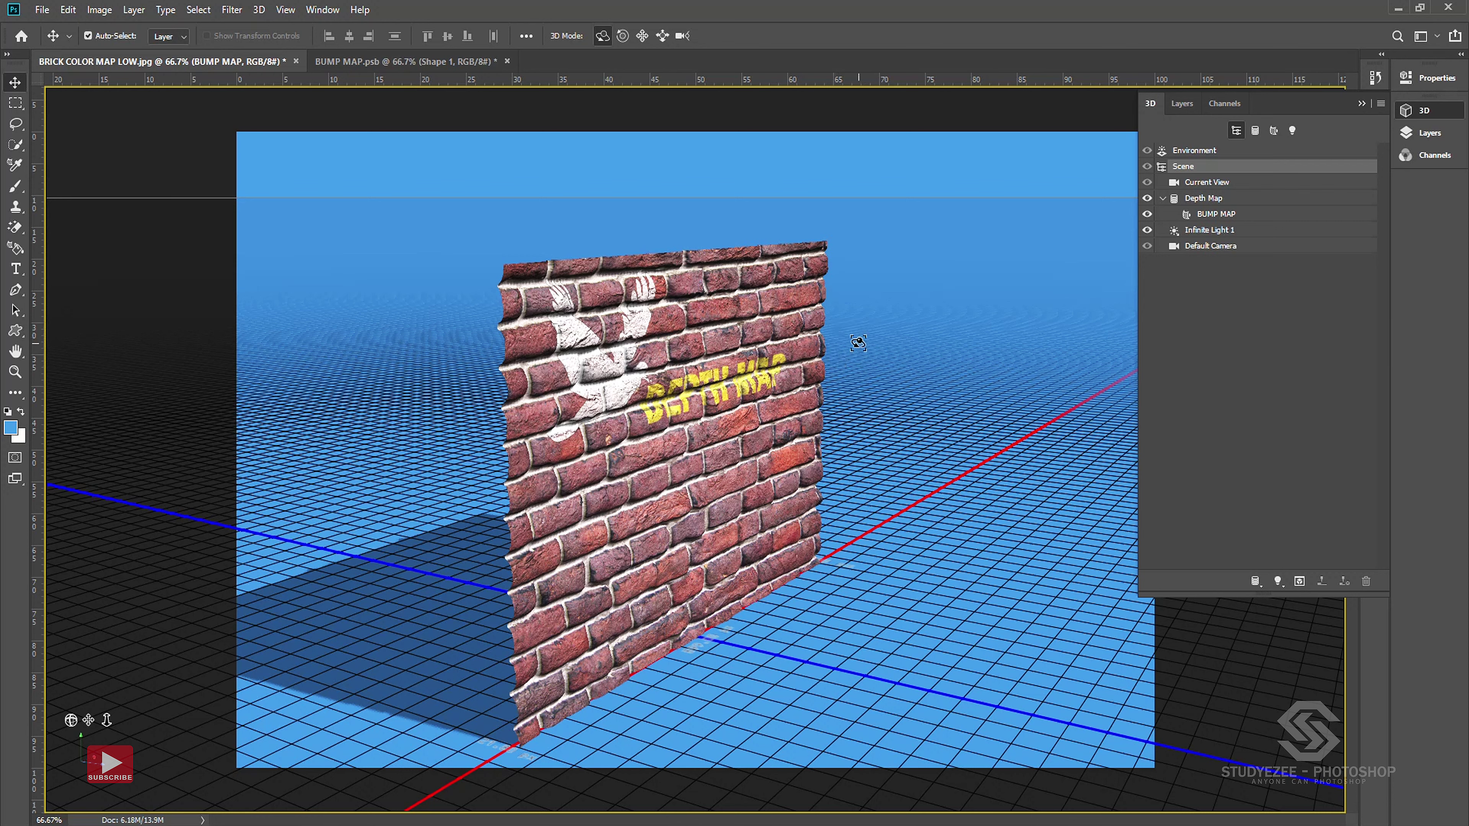
pyautogui.click(1214, 215)
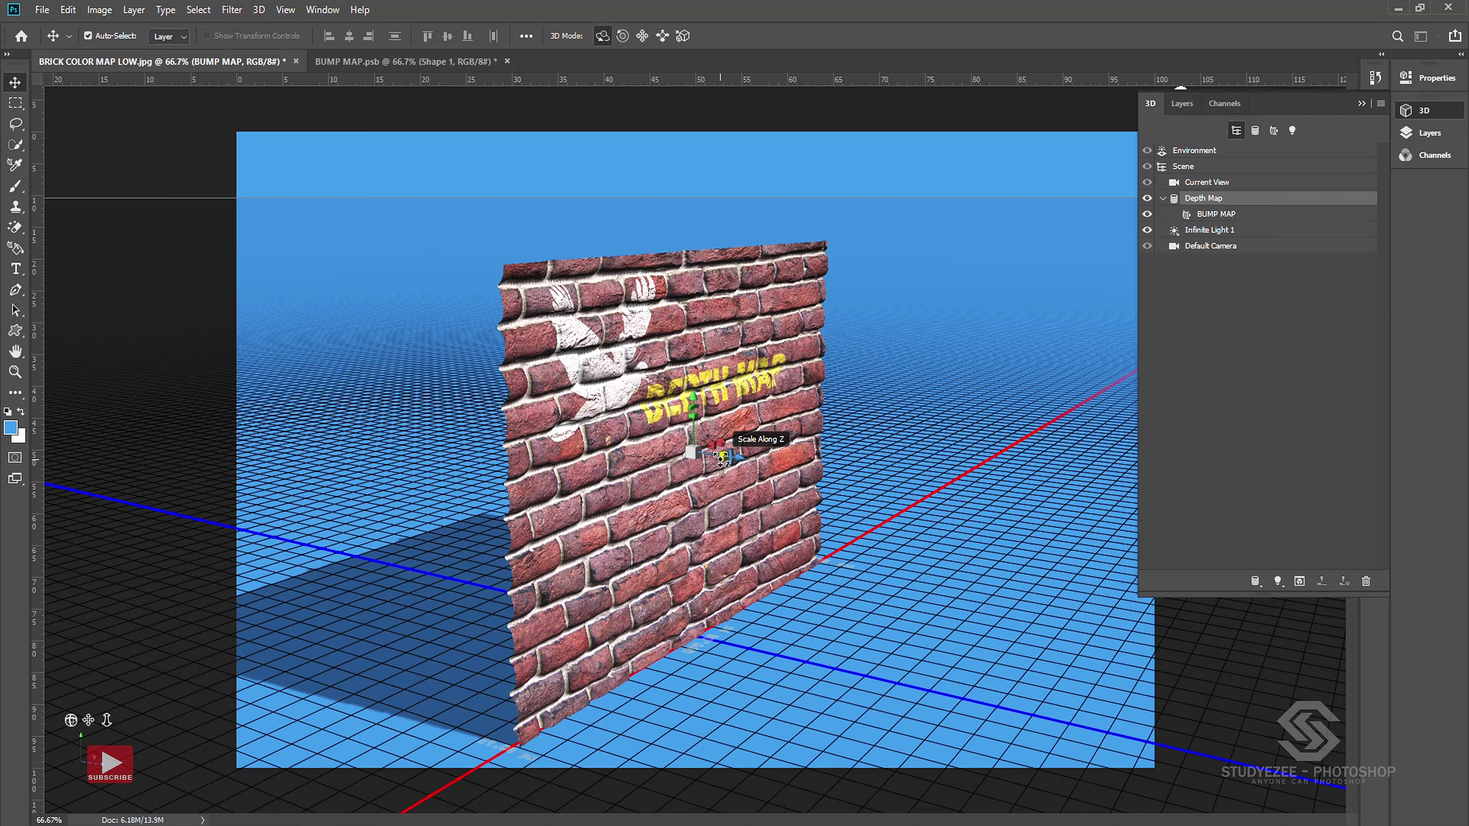
pyautogui.moveTo(722, 458); pyautogui.dragTo(717, 457)
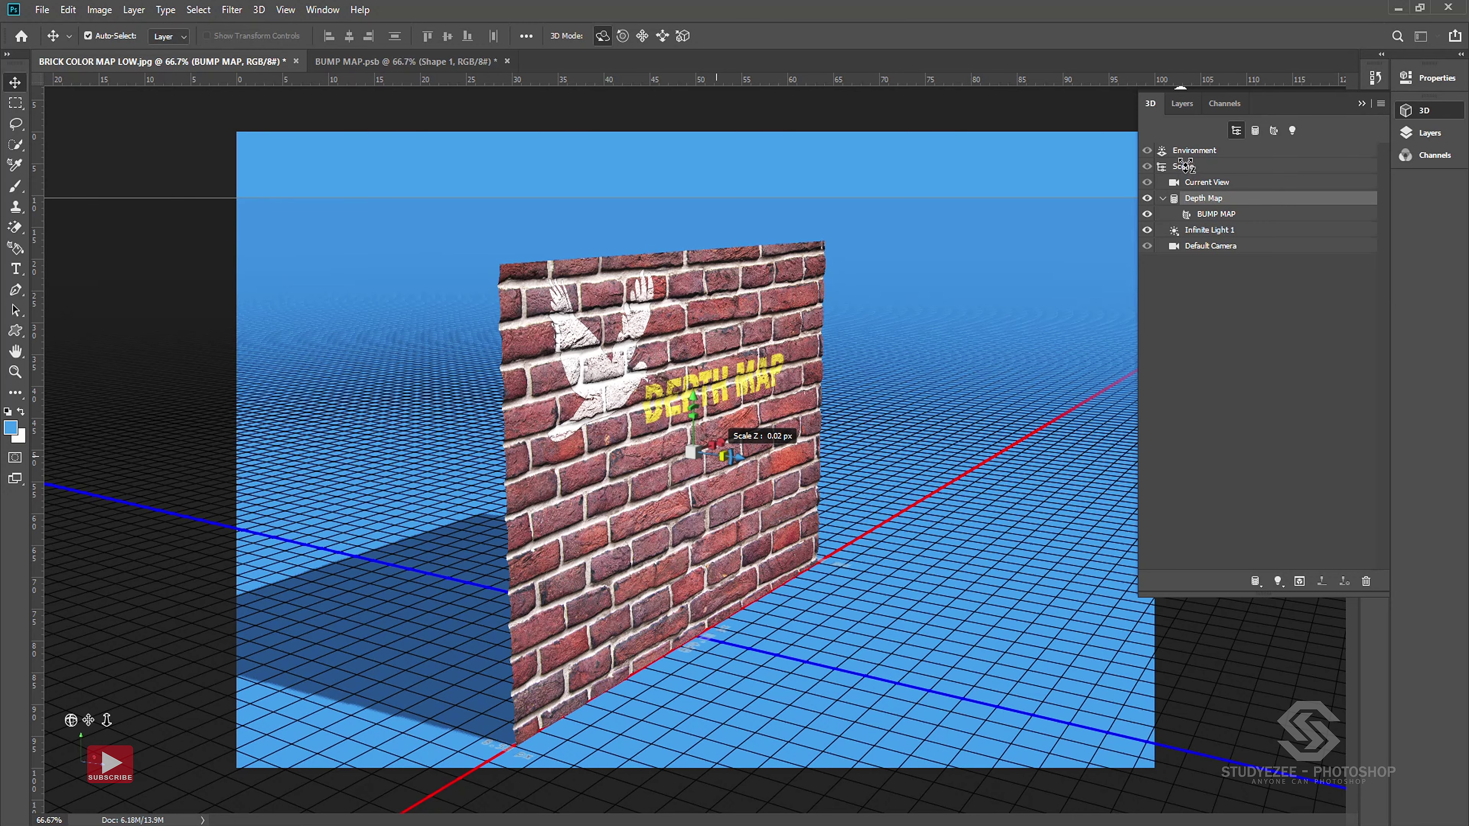
# Step: Reframe the 3D camera at a new angle, closer to the wall
pyautogui.click(1186, 168)
pyautogui.moveTo(851, 371)
pyautogui.mouseDown()
pyautogui.moveTo(808, 406)
pyautogui.moveTo(610, 377)
pyautogui.mouseUp()
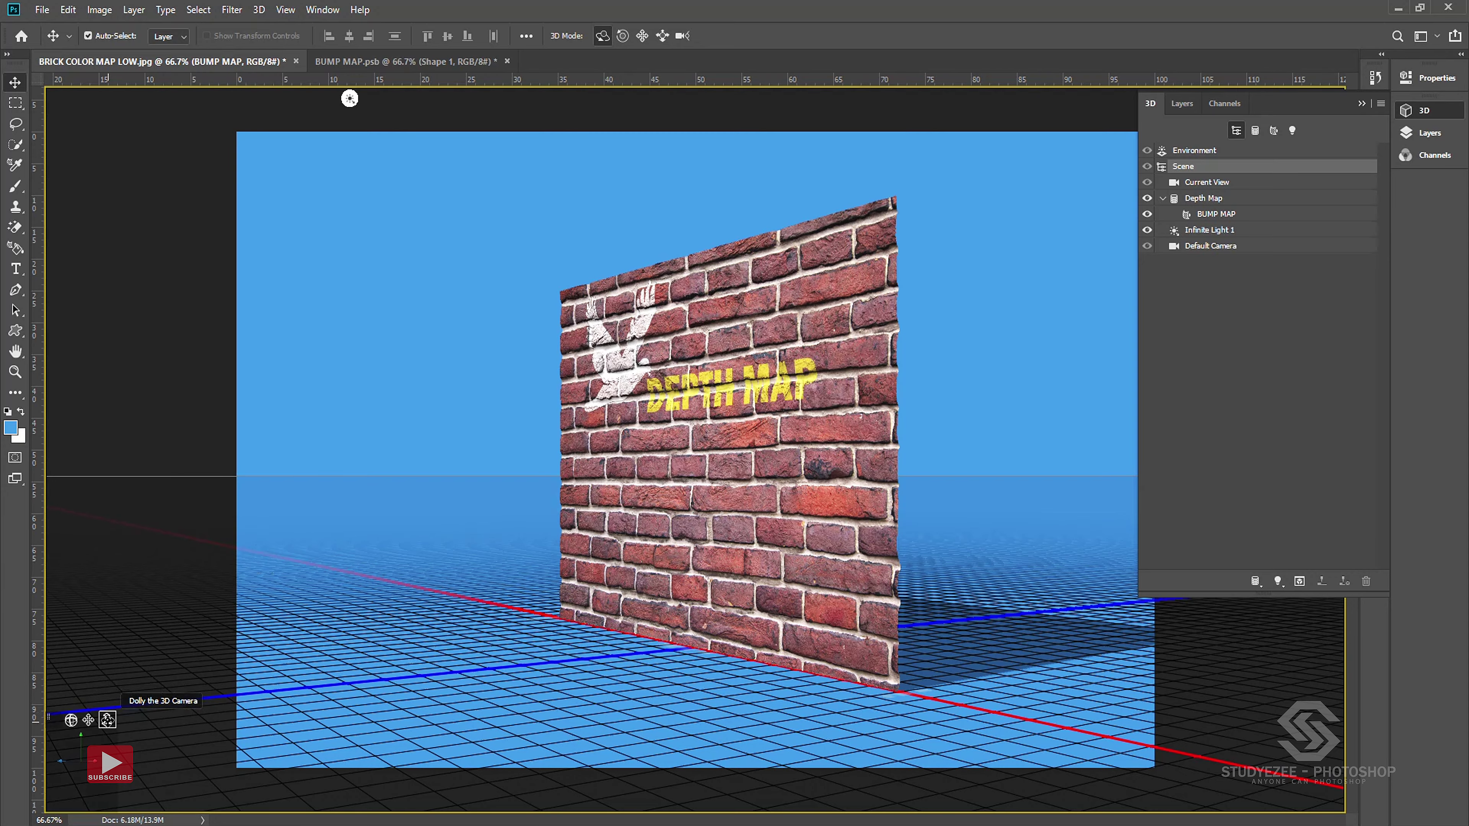
pyautogui.moveTo(107, 715); pyautogui.dragTo(127, 800)
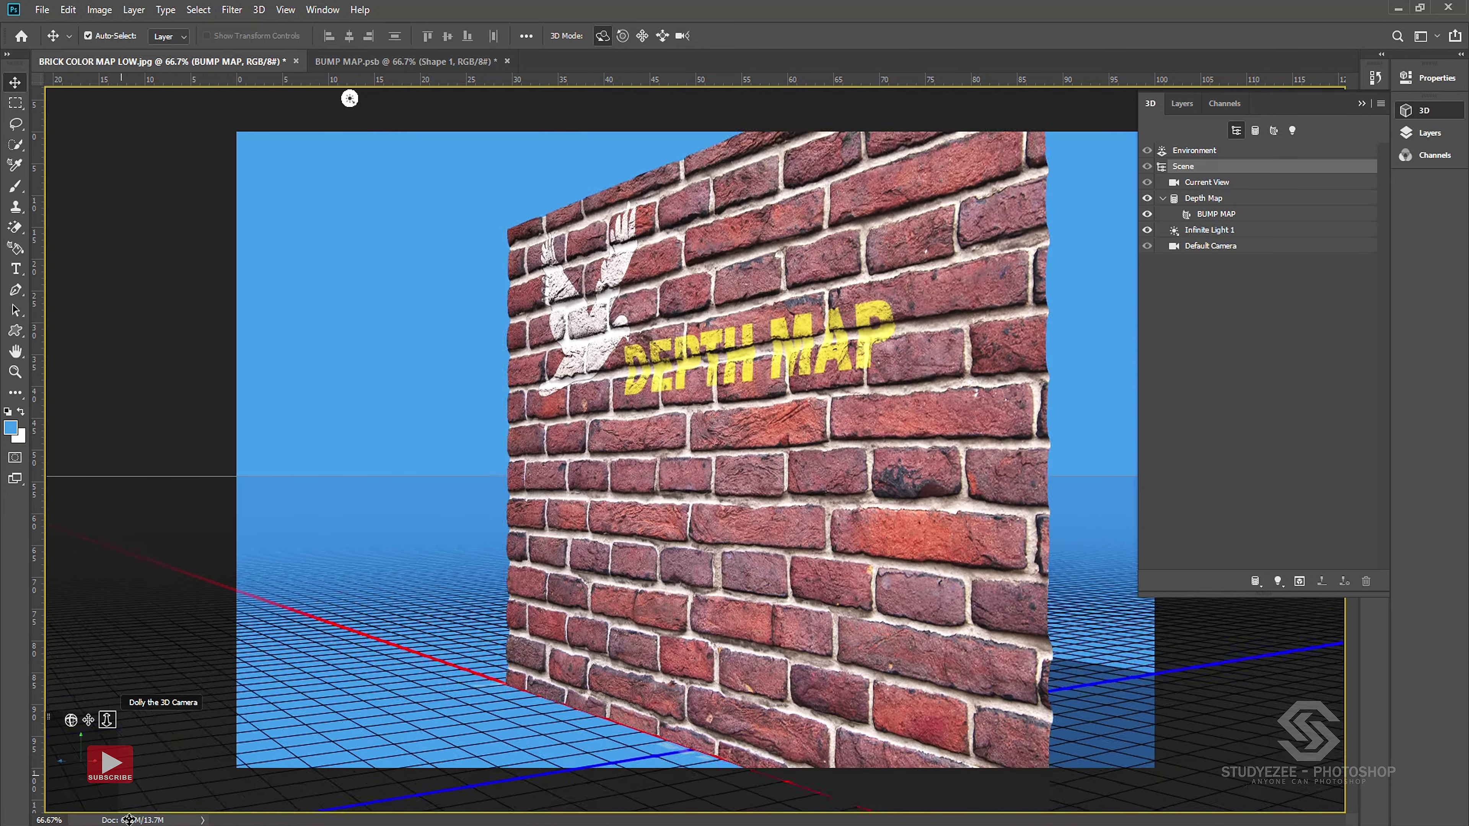
pyautogui.moveTo(579, 347); pyautogui.dragTo(800, 289)
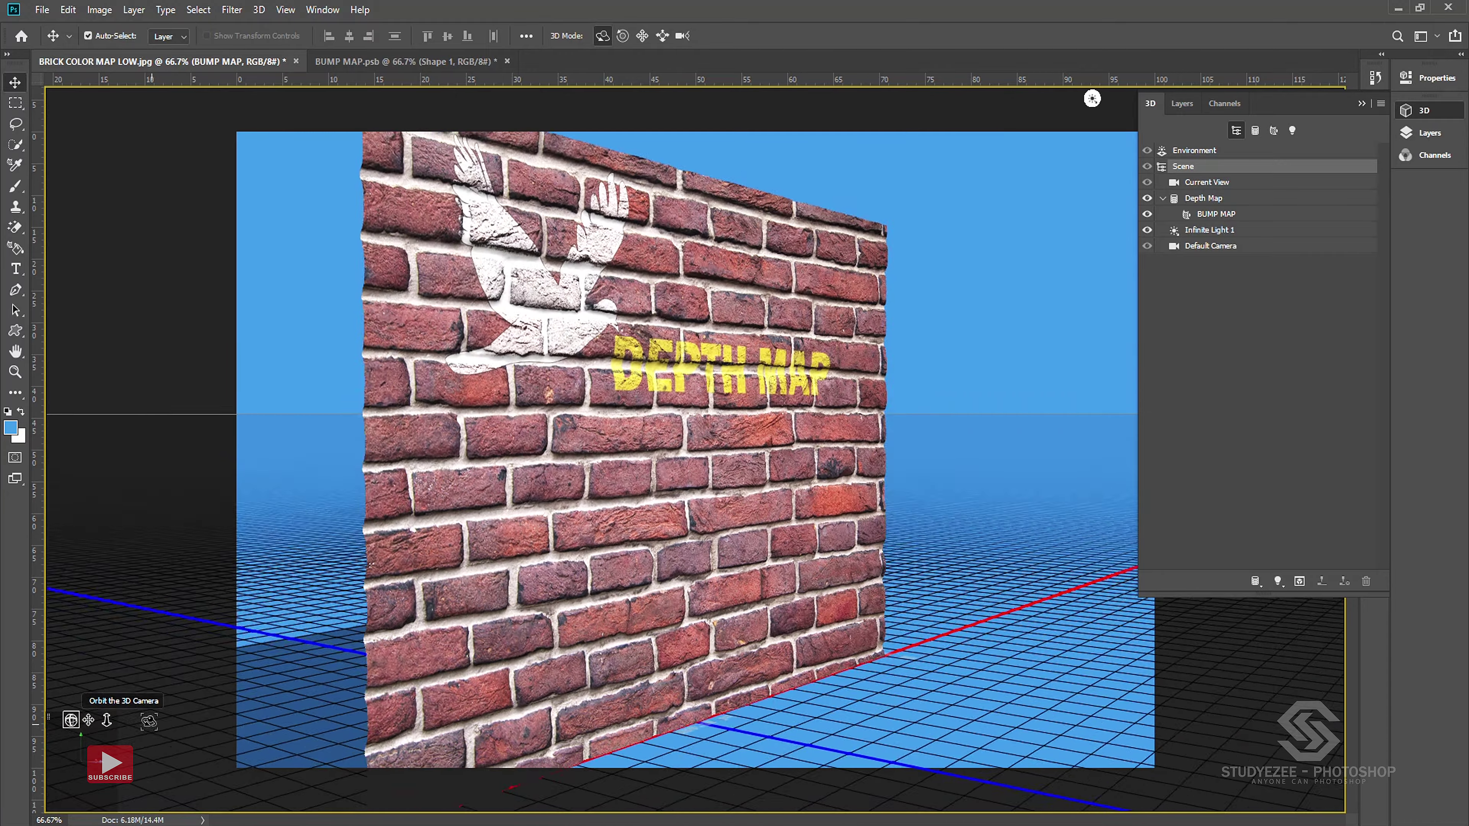